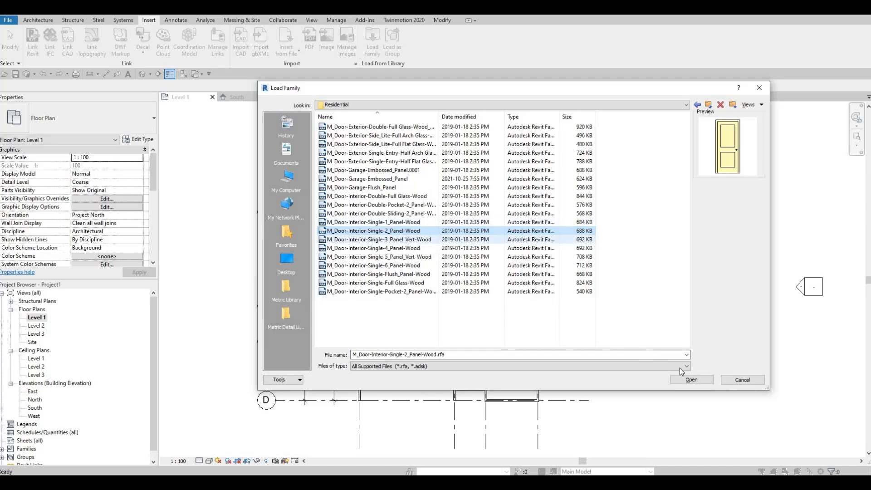
Load the M_Door-Interior-Single-2_Panel-Wood family with all its types, and dismiss the save reminder.
{"action": "left_click", "coordinate": [691, 379]}
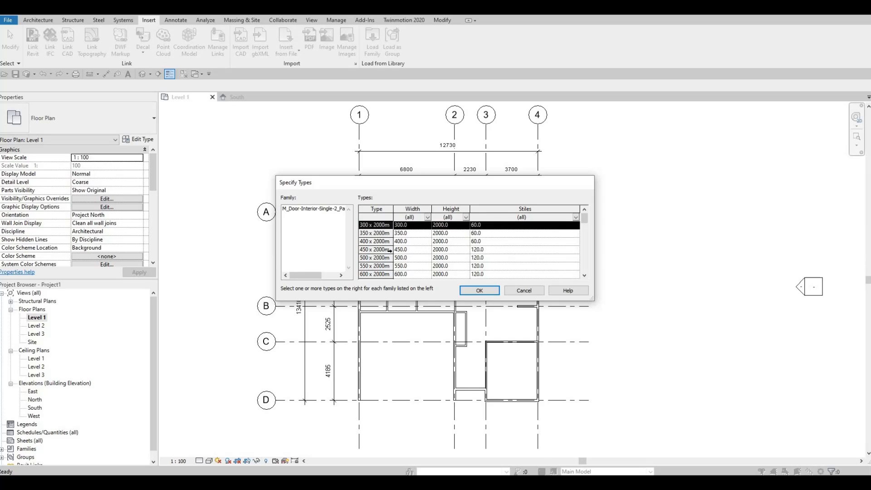
{"action": "scroll", "coordinate": [386, 254], "scroll_direction": "down", "scroll_amount": 10}
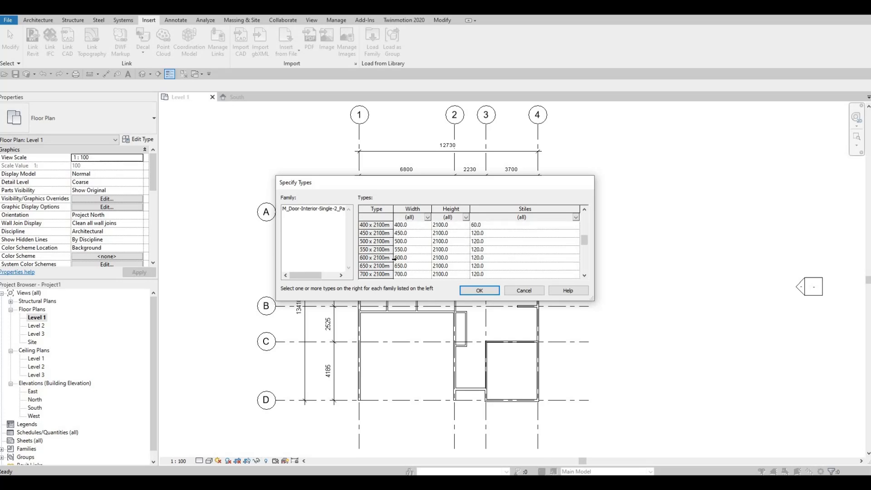
{"action": "key", "text": "ctrl+a"}
{"action": "left_click", "coordinate": [475, 291]}
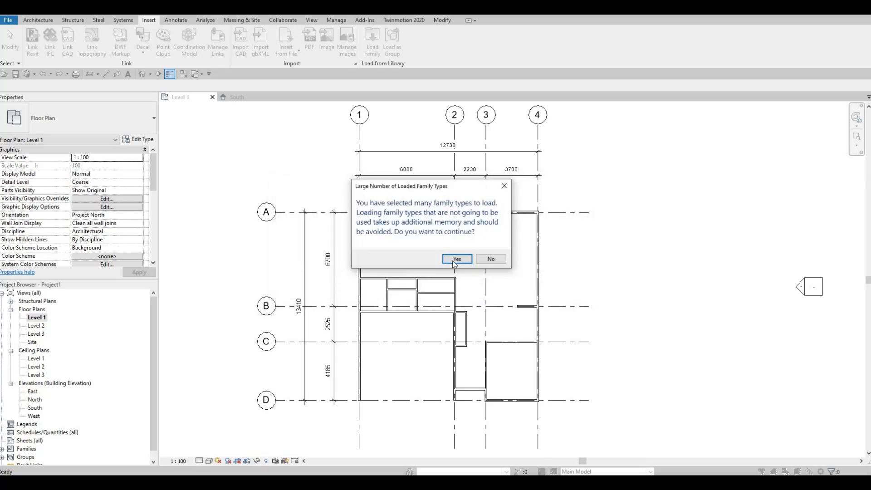
{"action": "left_click", "coordinate": [458, 259]}
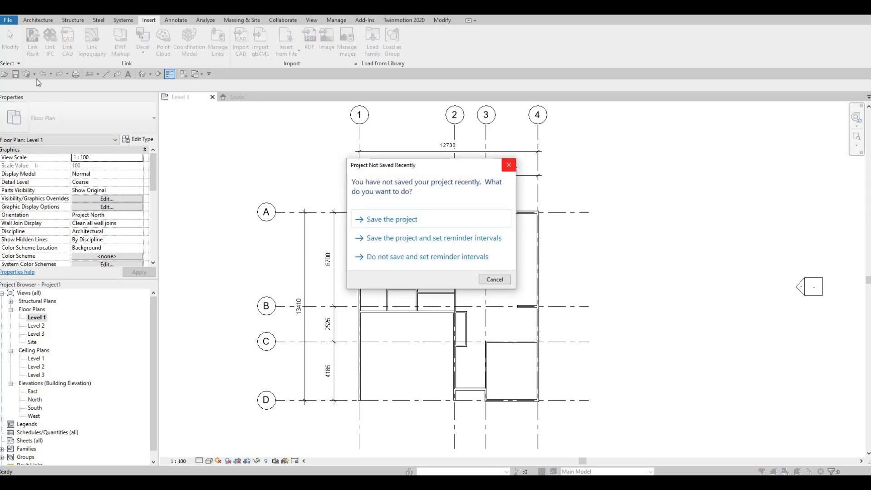
{"action": "left_click", "coordinate": [508, 164]}
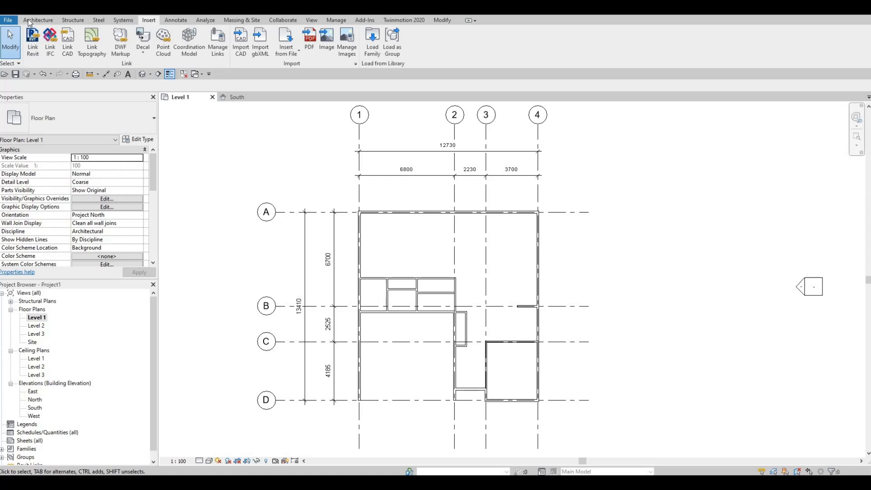
Start placing a door and choose the 700 x 2000mm type of M_Door-Interior-Single-2_Panel-Wood.
{"action": "left_click", "coordinate": [37, 20]}
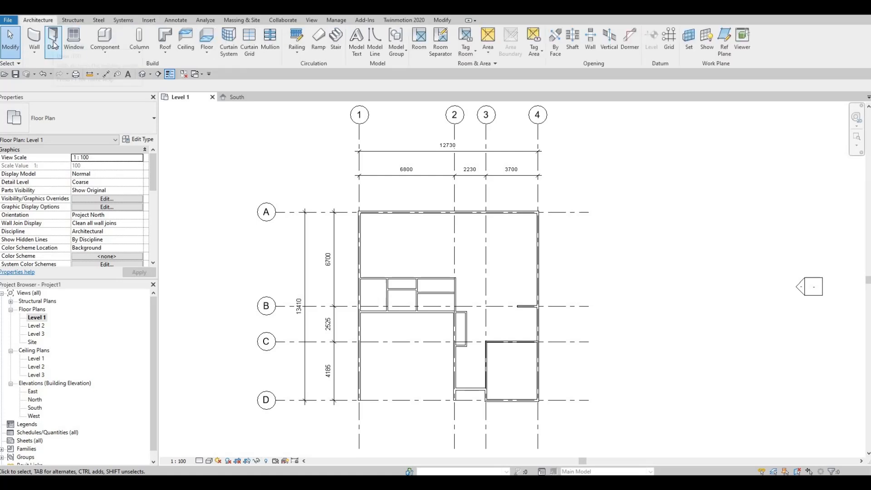
{"action": "left_click", "coordinate": [53, 44]}
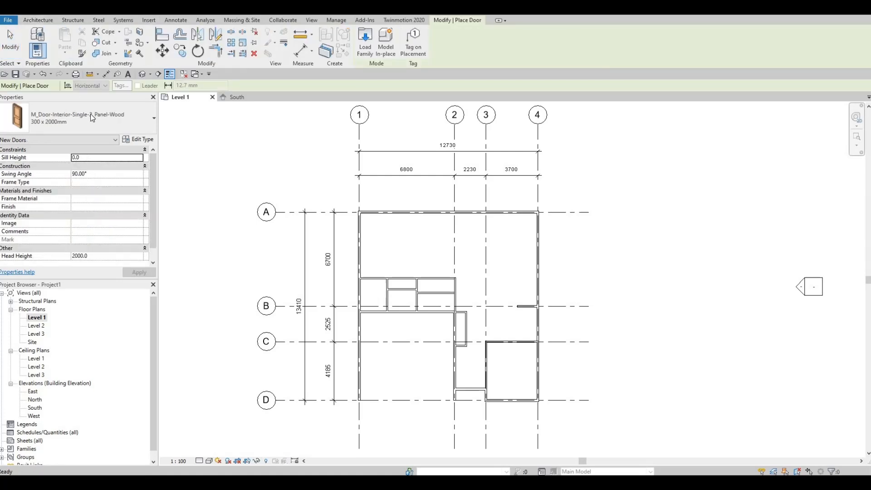
{"action": "left_click", "coordinate": [73, 119]}
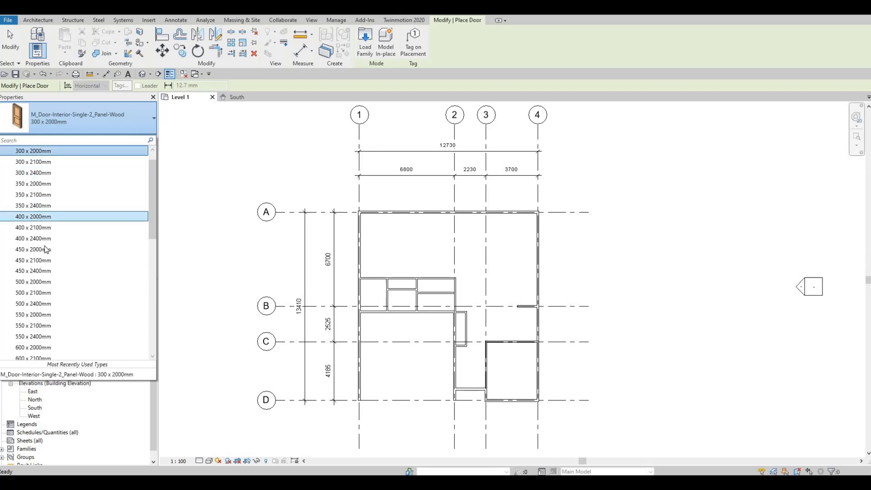
{"action": "scroll", "coordinate": [45, 274], "scroll_direction": "down", "scroll_amount": 3}
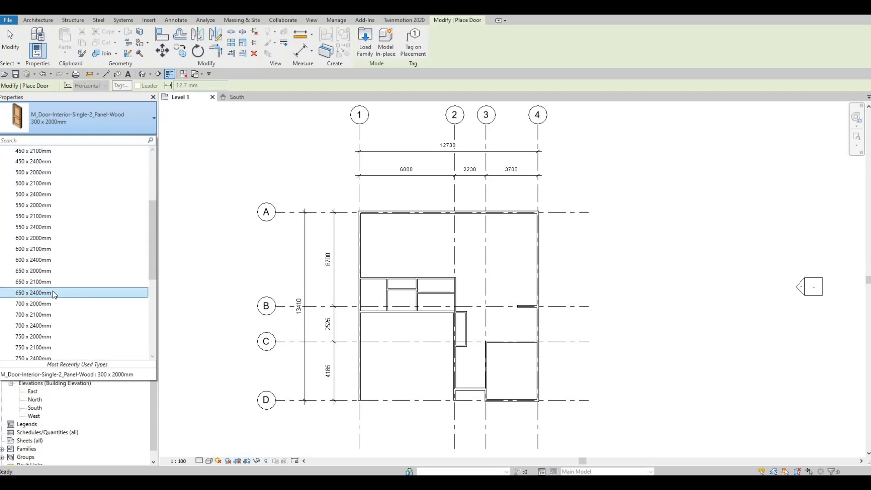
{"action": "scroll", "coordinate": [37, 286], "scroll_direction": "down", "scroll_amount": 1}
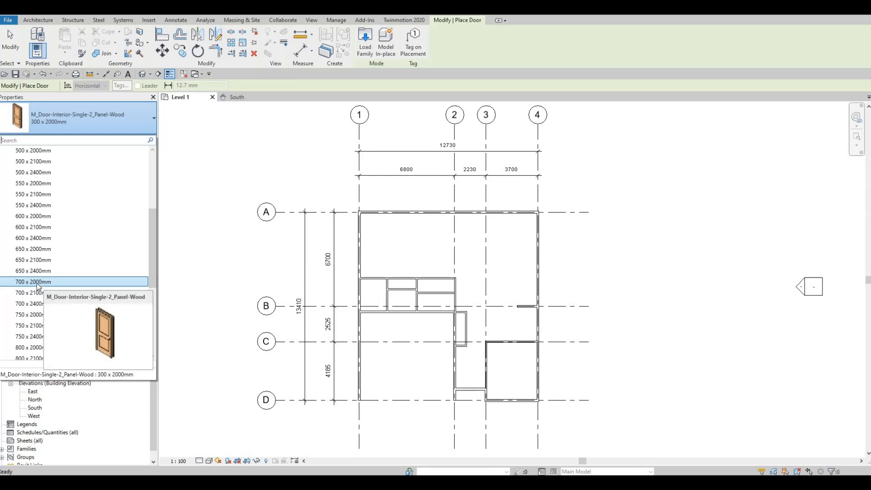
{"action": "left_click", "coordinate": [38, 282]}
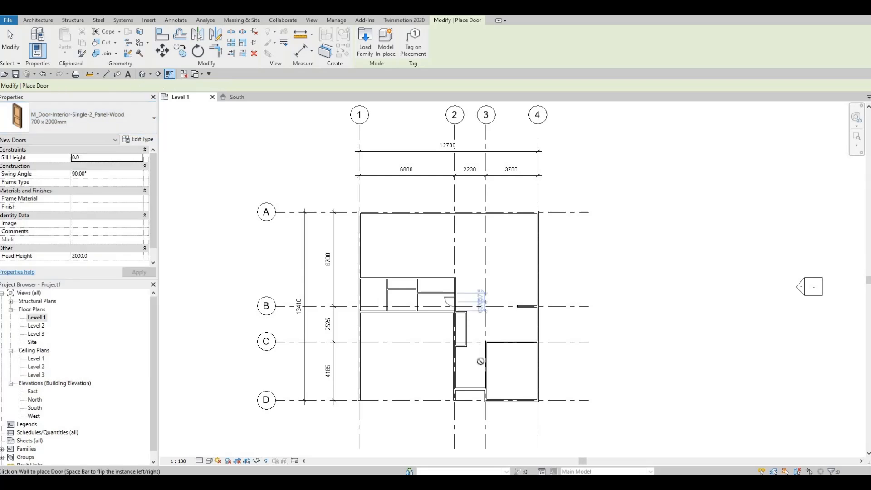
Place the door in the middle small room's wall just below grid B, about 600 mm from its left partition, swinging into the room.
{"action": "scroll", "coordinate": [473, 365], "scroll_direction": "up", "scroll_amount": 1}
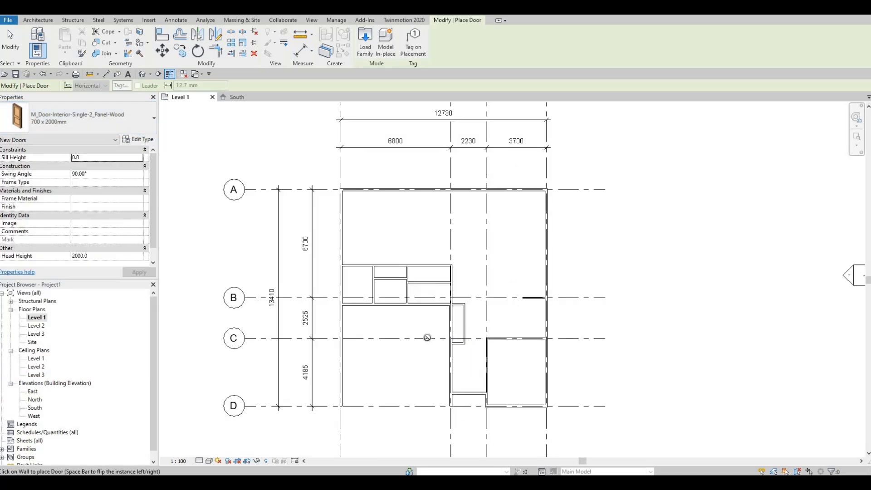
{"action": "scroll", "coordinate": [427, 338], "scroll_direction": "up", "scroll_amount": 1}
{"action": "scroll", "coordinate": [414, 321], "scroll_direction": "down", "scroll_amount": 1}
{"action": "middle_click_drag", "start_coordinate": [438, 331], "coordinate": [489, 311]}
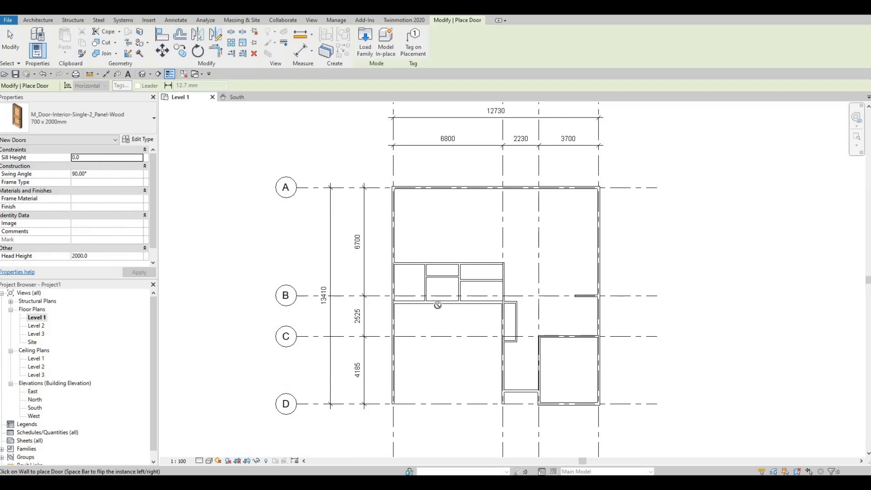
{"action": "scroll", "coordinate": [499, 309], "scroll_direction": "up", "scroll_amount": 1}
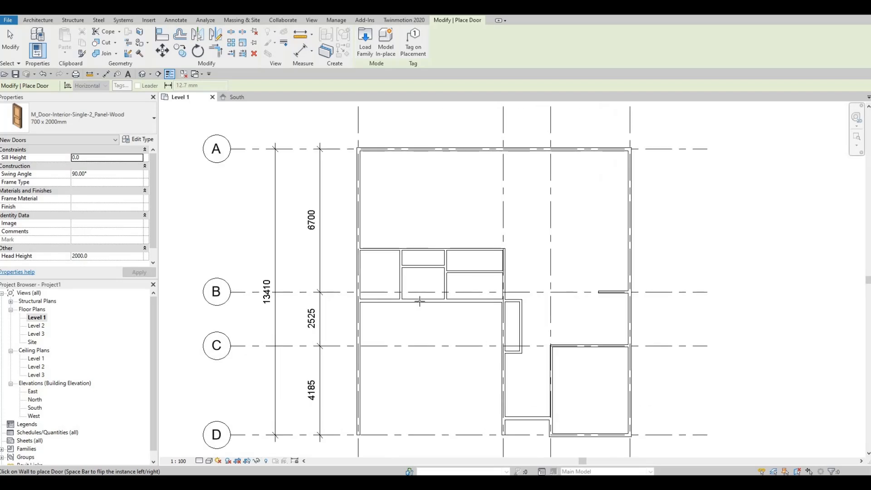
{"action": "scroll", "coordinate": [420, 300], "scroll_direction": "up", "scroll_amount": 1}
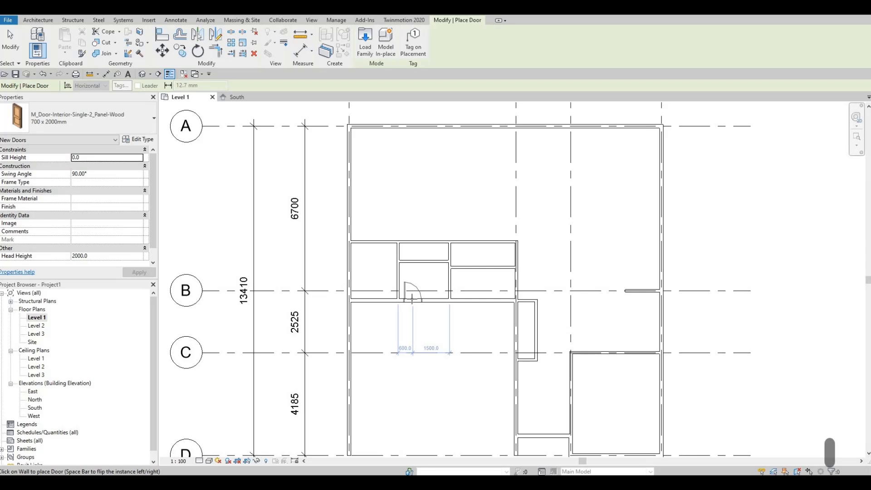
{"action": "left_click", "coordinate": [412, 300]}
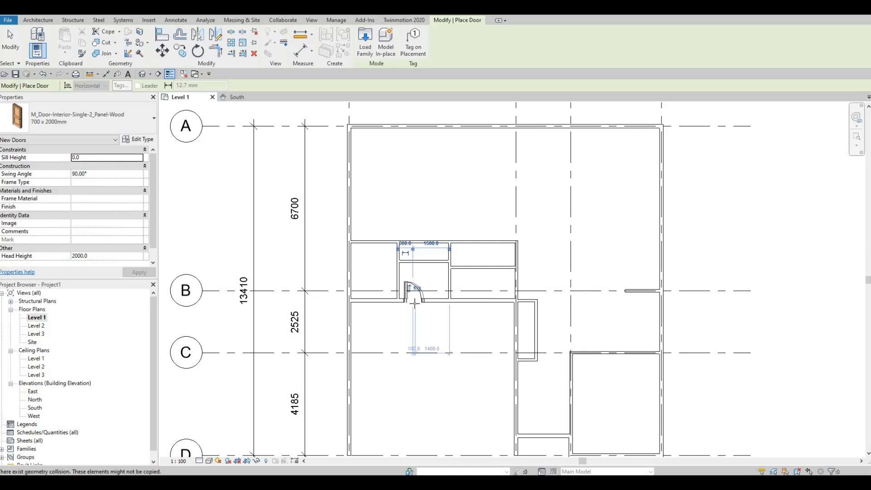
{"action": "left_click", "coordinate": [415, 302]}
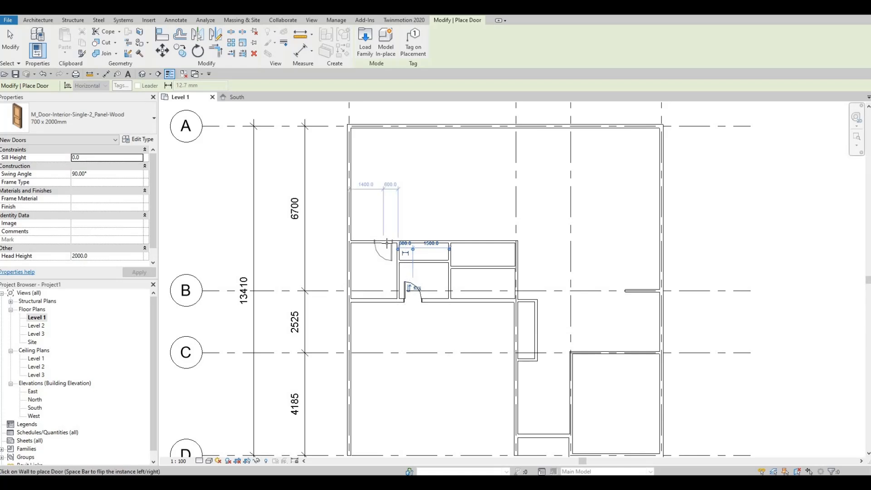
Place doors in the upper wall of the small room beside grid 1 and centred in the wall between the two rooms beside grid 2.
{"action": "left_click", "coordinate": [372, 247]}
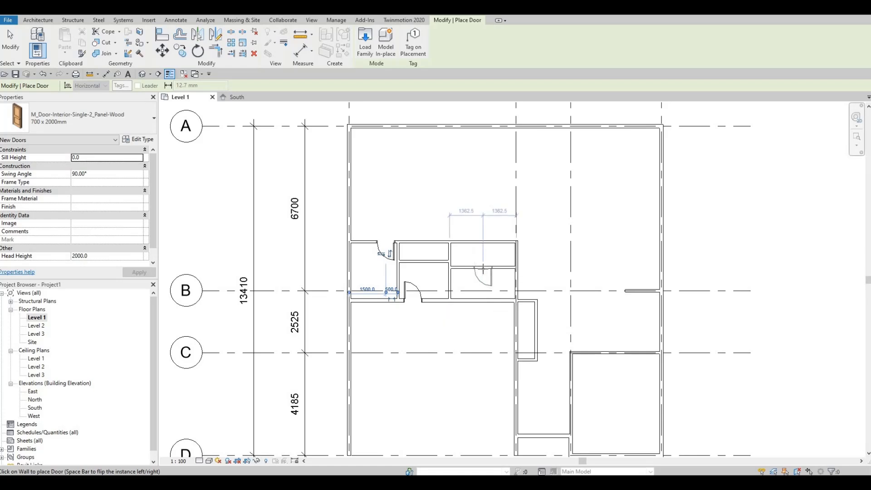
{"action": "key", "text": "space"}
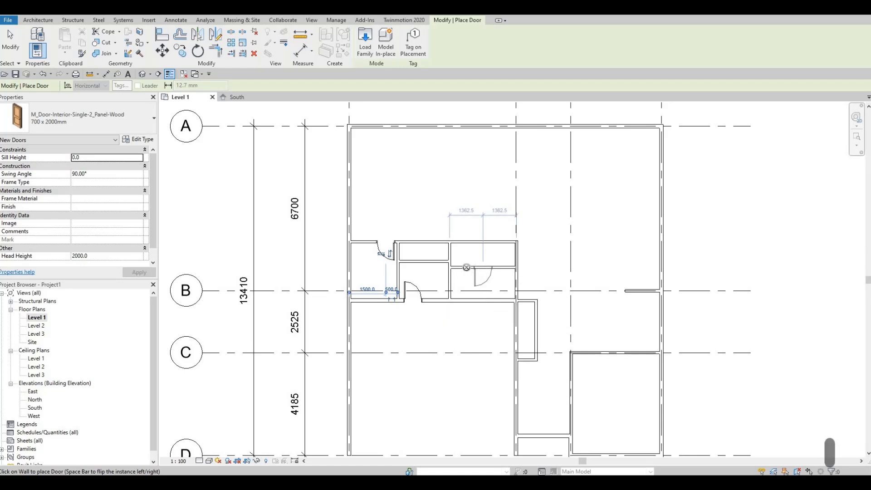
{"action": "left_click", "coordinate": [466, 268]}
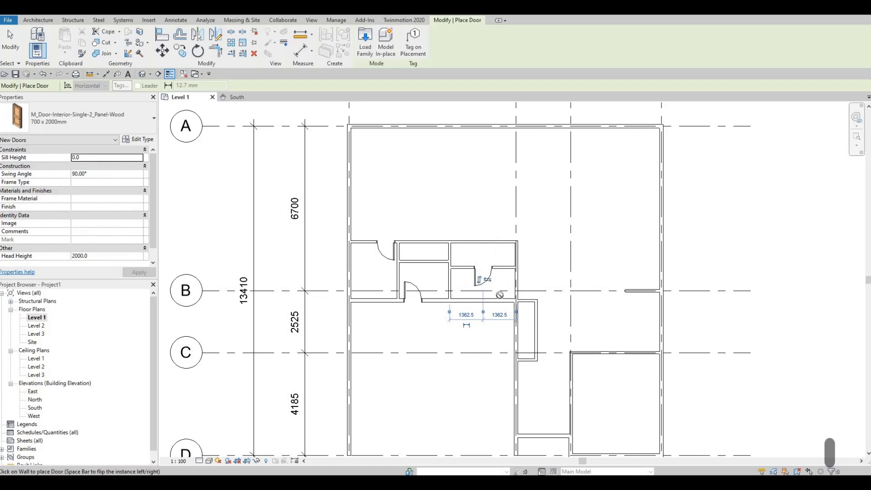
Place a flipped door in the partition between the middle room and the lower room beside grid 2, about 500 mm from the upper wall.
{"action": "middle_click_drag", "start_coordinate": [500, 295], "coordinate": [371, 279]}
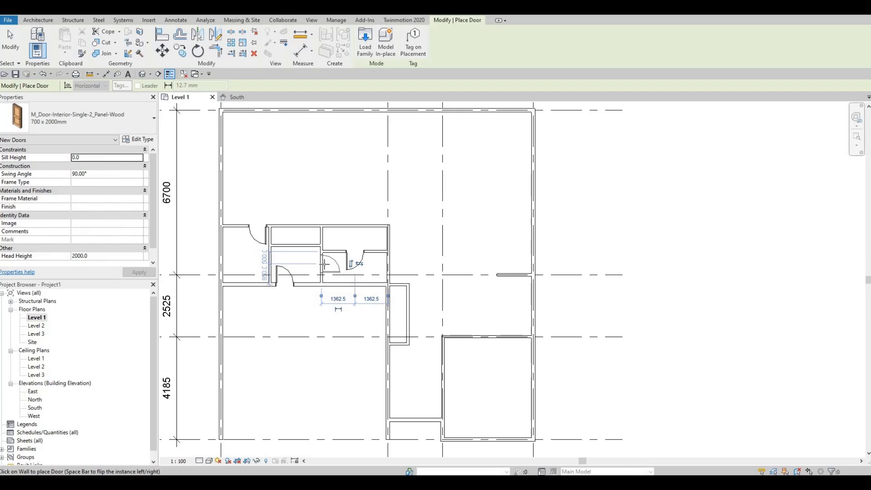
{"action": "key", "text": "space"}
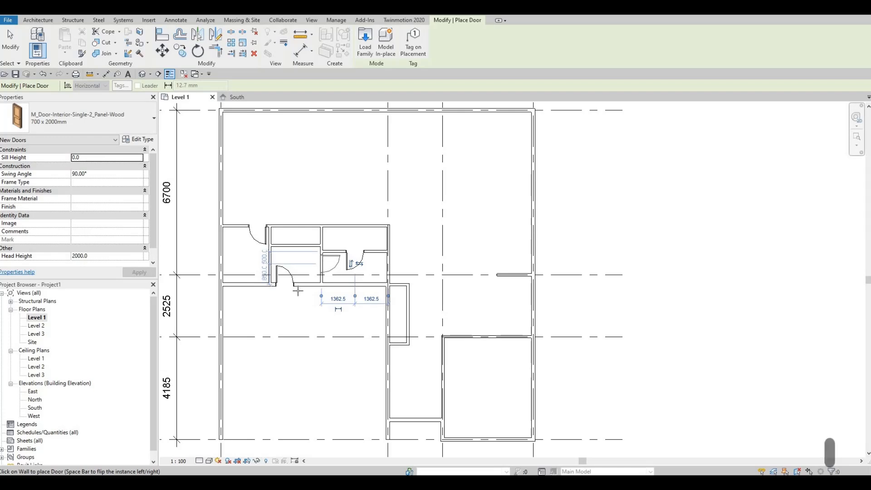
{"action": "scroll", "coordinate": [300, 288], "scroll_direction": "up", "scroll_amount": 1}
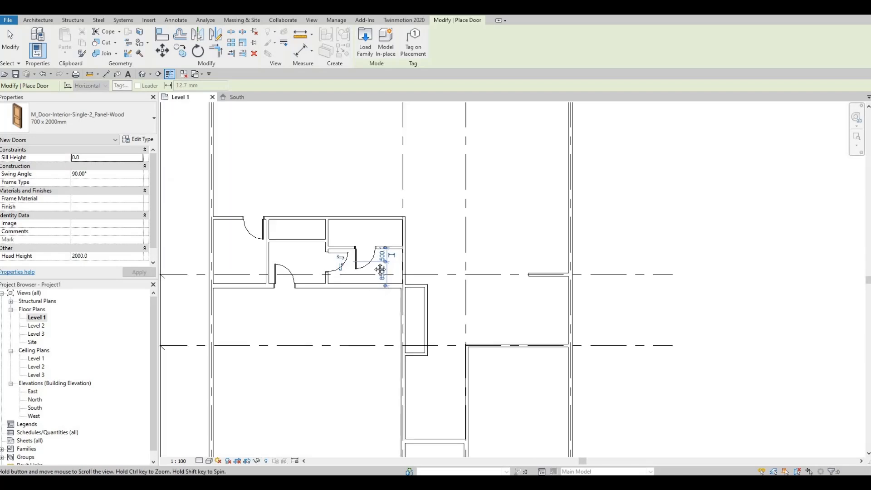
Place a door in the grid 3 wall between grids C and D, about 500 mm above the entry wall, swinging into the room, and finish placing doors.
{"action": "scroll", "coordinate": [380, 269], "scroll_direction": "down", "scroll_amount": 3}
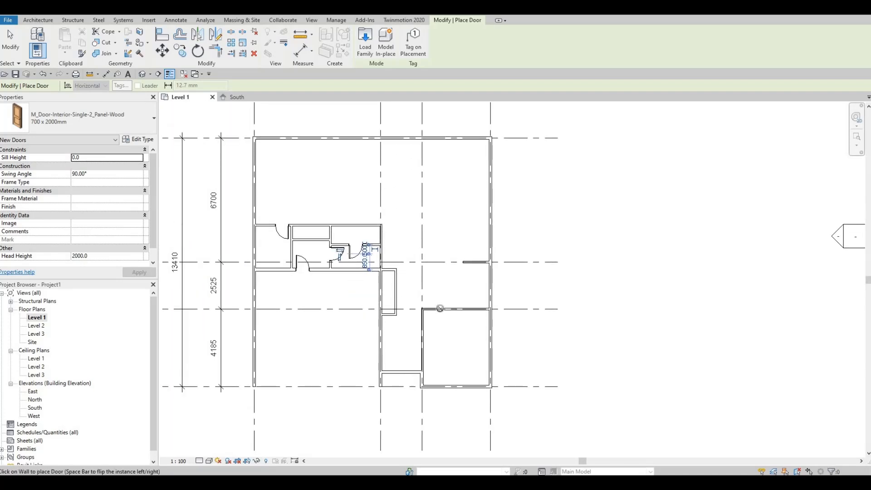
{"action": "middle_click_drag", "start_coordinate": [440, 309], "coordinate": [432, 312]}
{"action": "scroll", "coordinate": [429, 307], "scroll_direction": "up", "scroll_amount": 1}
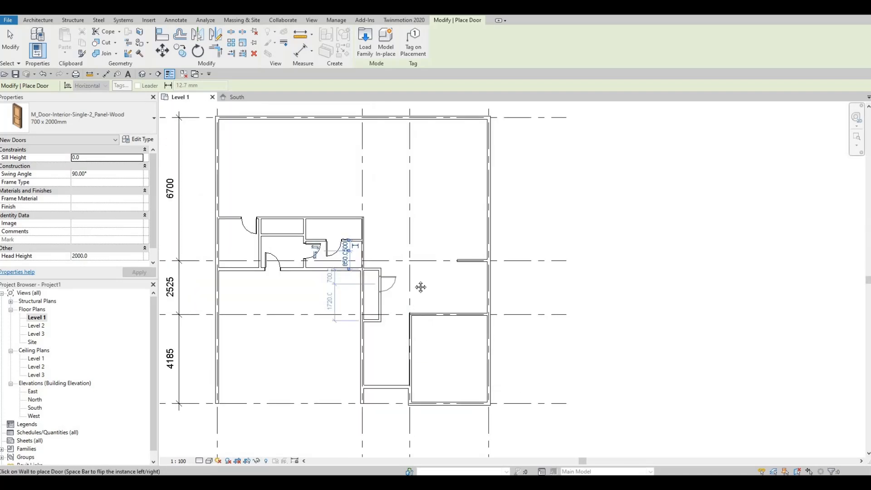
{"action": "middle_click_drag", "start_coordinate": [412, 371], "coordinate": [407, 311]}
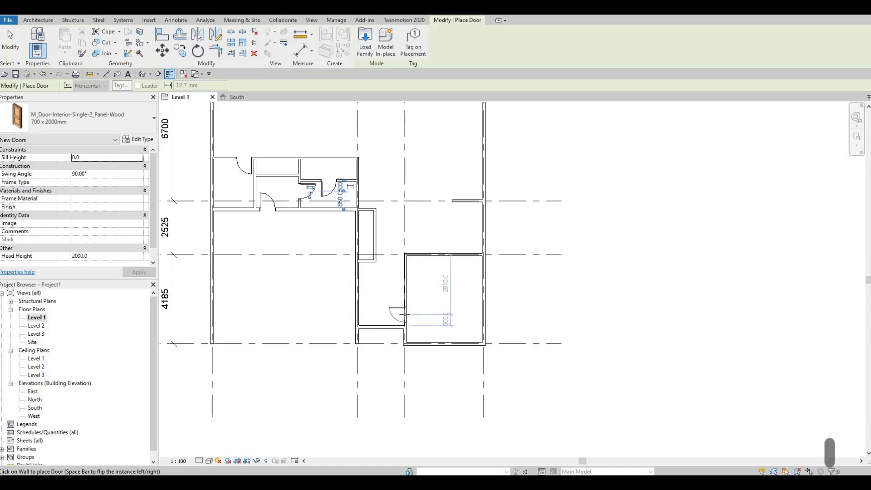
{"action": "key", "text": "space"}
{"action": "key", "text": "space"}
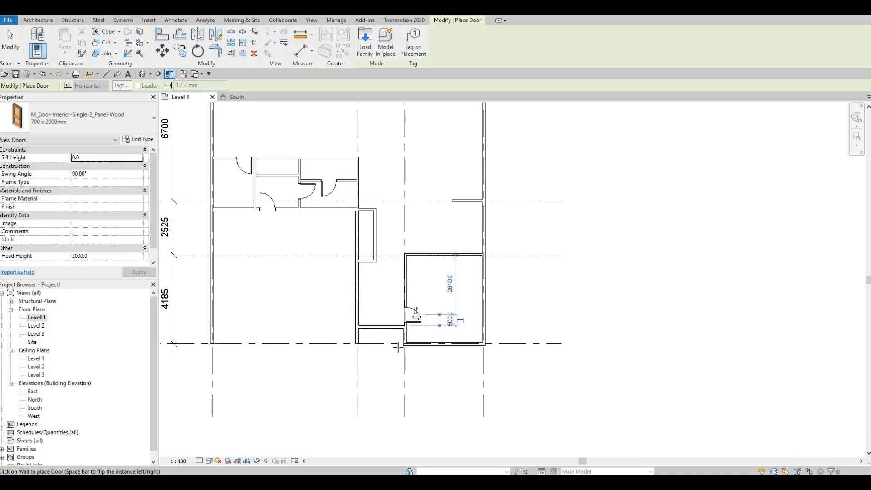
{"action": "middle_click_drag", "start_coordinate": [426, 224], "coordinate": [420, 307]}
{"action": "scroll", "coordinate": [414, 312], "scroll_direction": "down", "scroll_amount": 1}
{"action": "scroll", "coordinate": [413, 316], "scroll_direction": "up", "scroll_amount": 2}
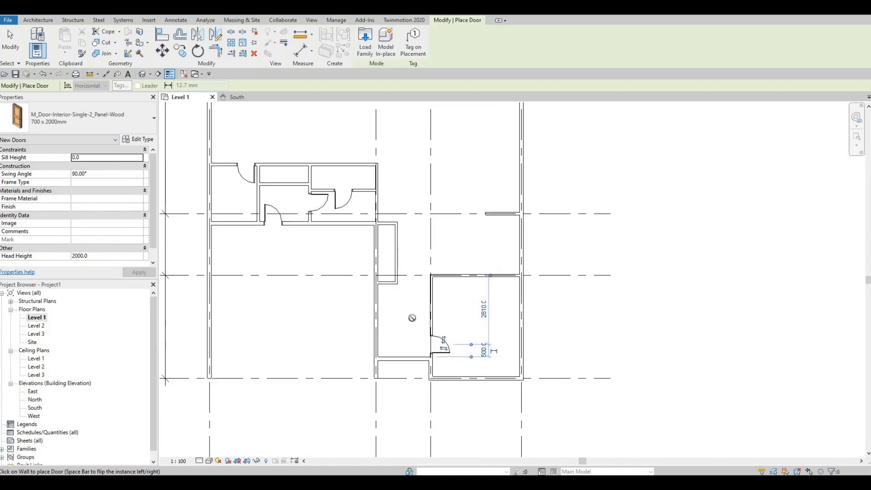
{"action": "key", "text": "Escape"}
{"action": "key", "text": "Escape"}
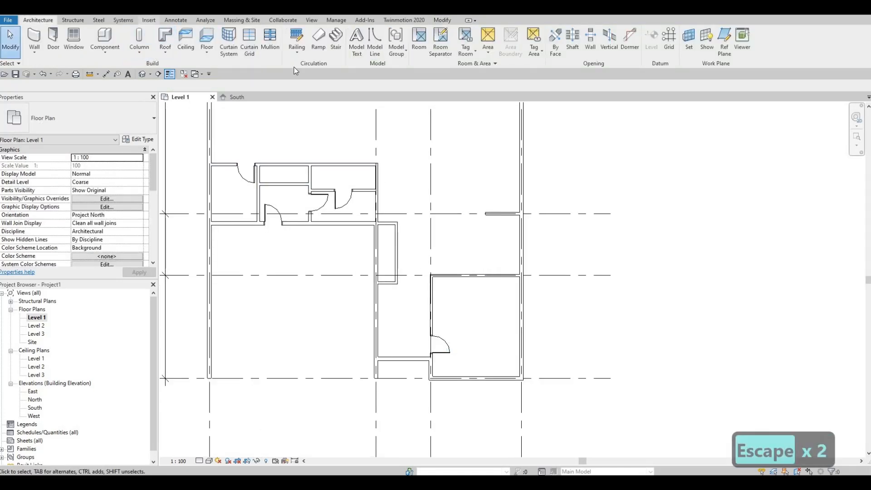
Load the M_Door-Interior-Double-Sliding-2_Panel-Wood family from the Residential folder with all its types.
{"action": "left_click", "coordinate": [149, 20]}
{"action": "left_click", "coordinate": [372, 38]}
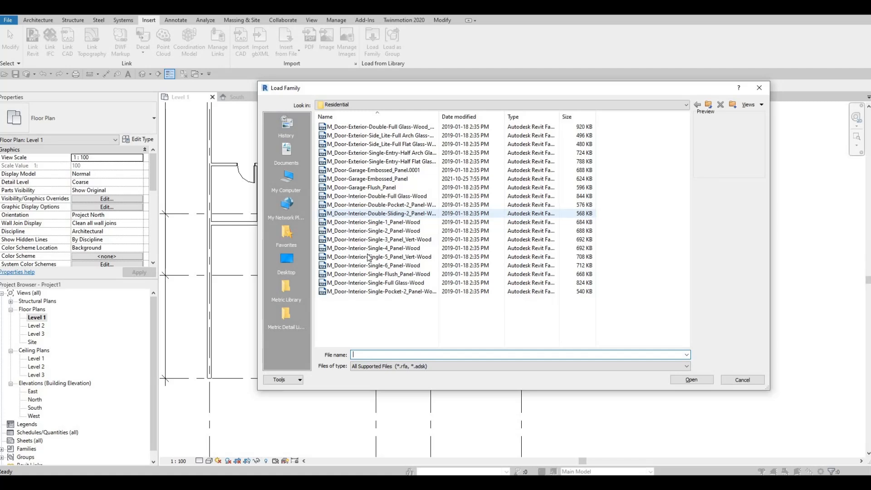
{"action": "left_click", "coordinate": [376, 197]}
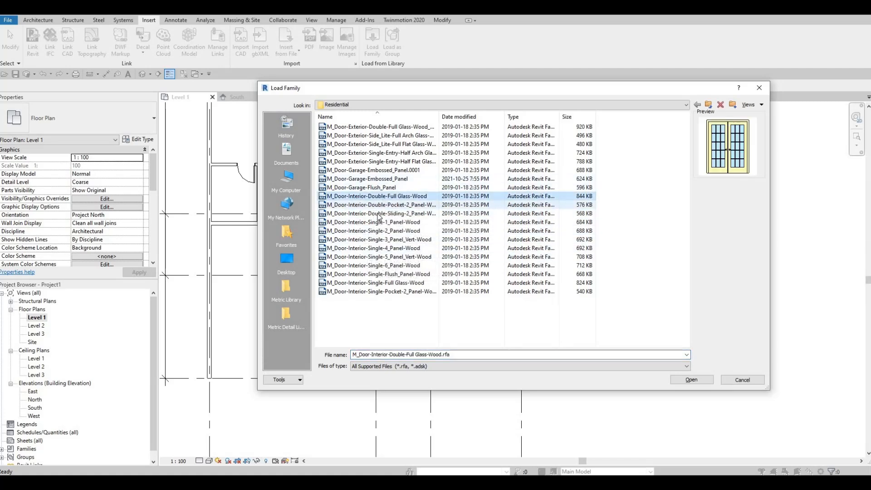
{"action": "left_click", "coordinate": [372, 214]}
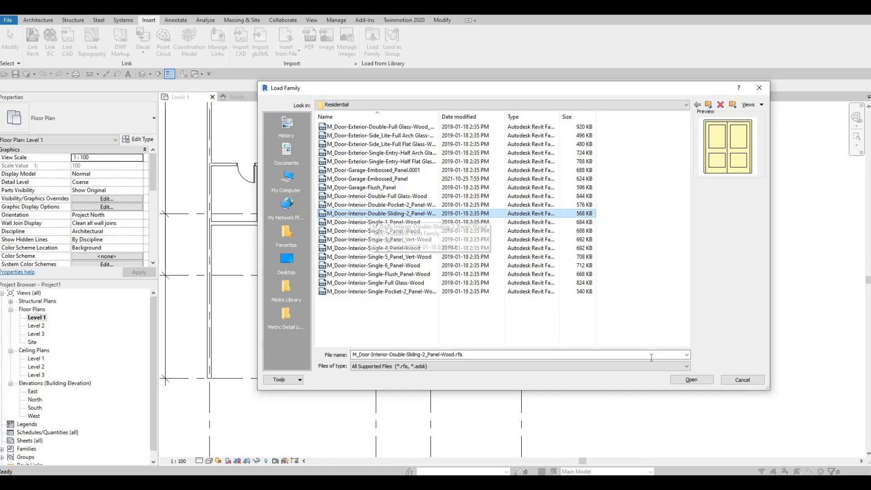
{"action": "left_click", "coordinate": [683, 382]}
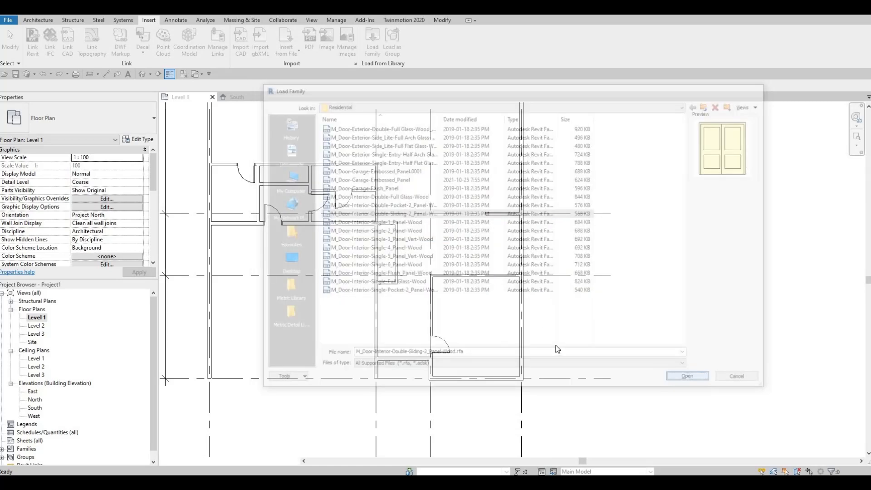
{"action": "left_click", "coordinate": [390, 225]}
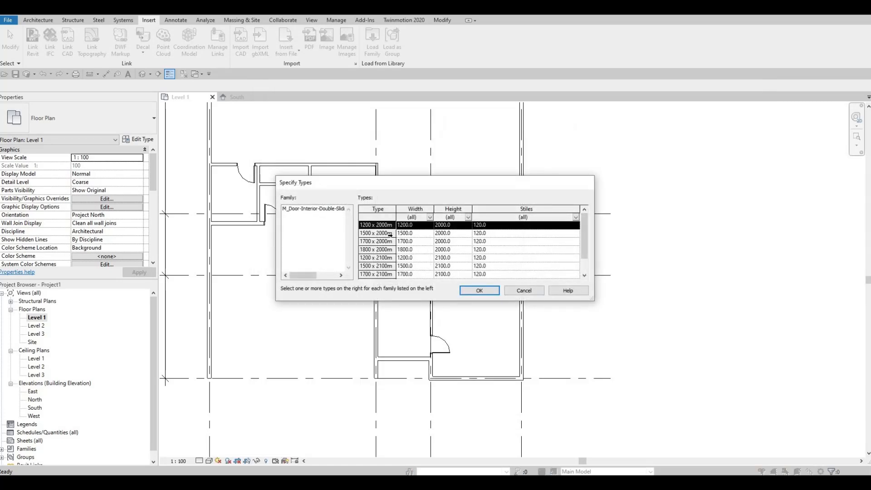
{"action": "scroll", "coordinate": [395, 268], "scroll_direction": "down", "scroll_amount": 1}
{"action": "left_click", "coordinate": [480, 290]}
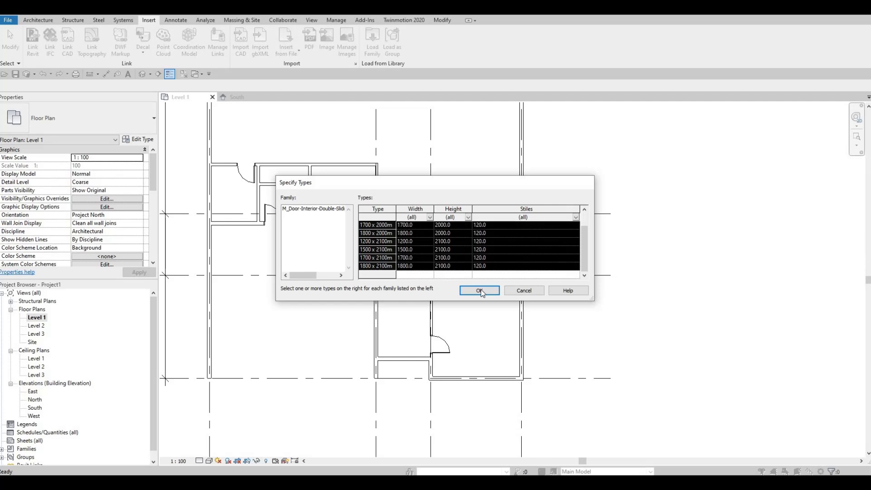
Place a 1200 x 2000mm double-sliding 2-panel wood door centred in the lower wall of the small closet beside the entry room, 1050 mm each side.
{"action": "left_click", "coordinate": [39, 20]}
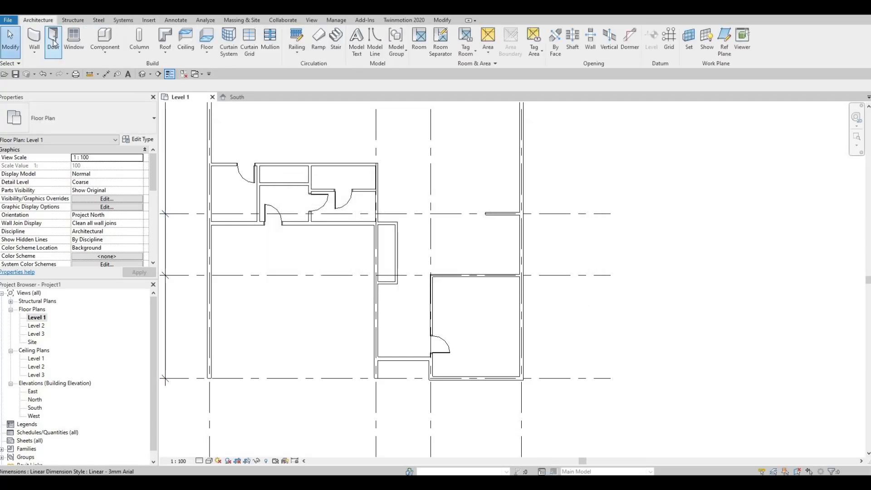
{"action": "left_click", "coordinate": [53, 41]}
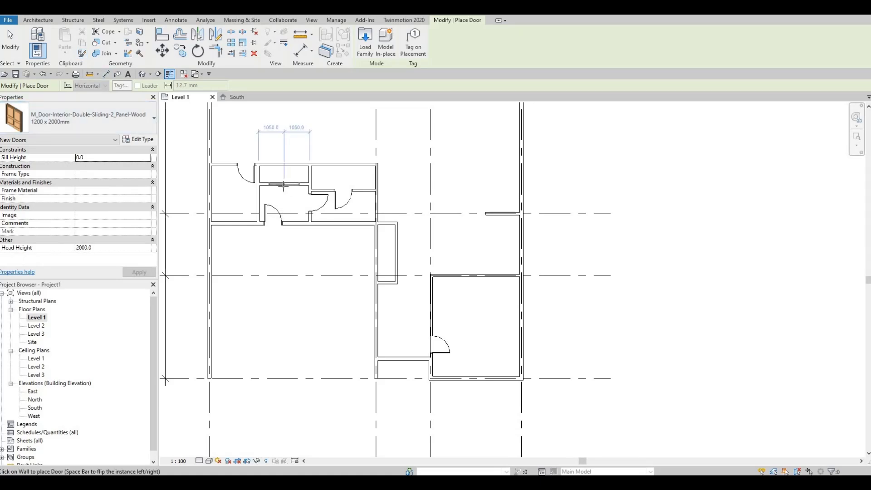
{"action": "left_click", "coordinate": [285, 222]}
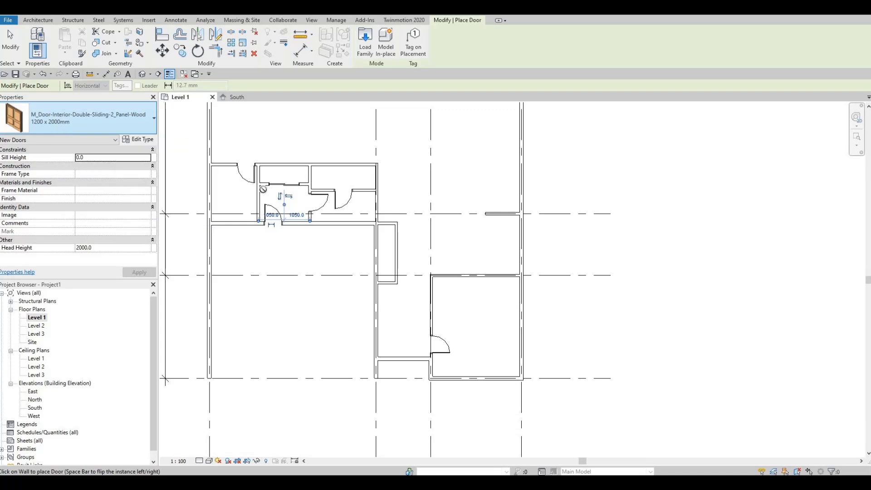
{"action": "key", "text": "Escape"}
{"action": "key", "text": "Escape"}
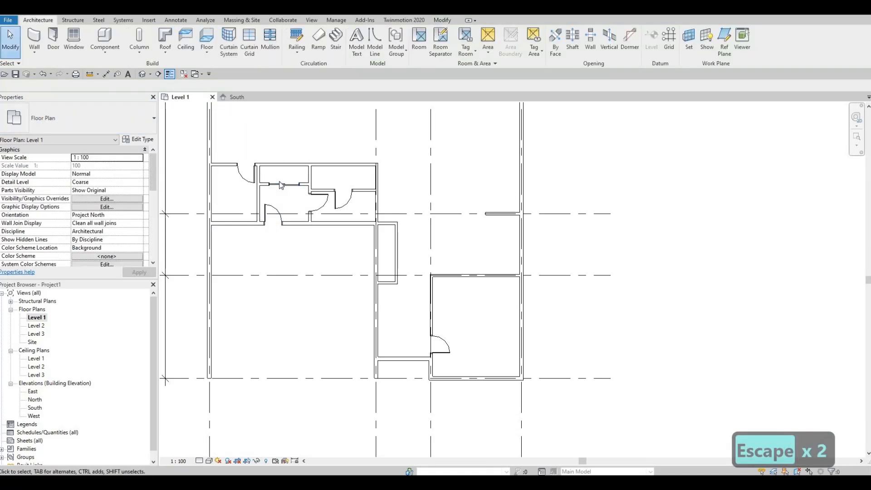
Change the sliding door in the small upper closet to the 1500 x 2000mm type.
{"action": "scroll", "coordinate": [280, 185], "scroll_direction": "up", "scroll_amount": 1}
{"action": "left_click", "coordinate": [281, 184]}
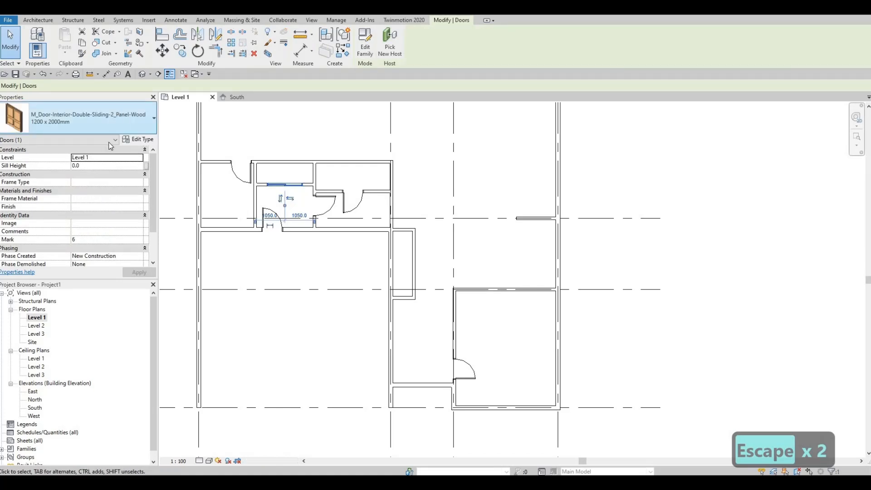
{"action": "left_click", "coordinate": [121, 116]}
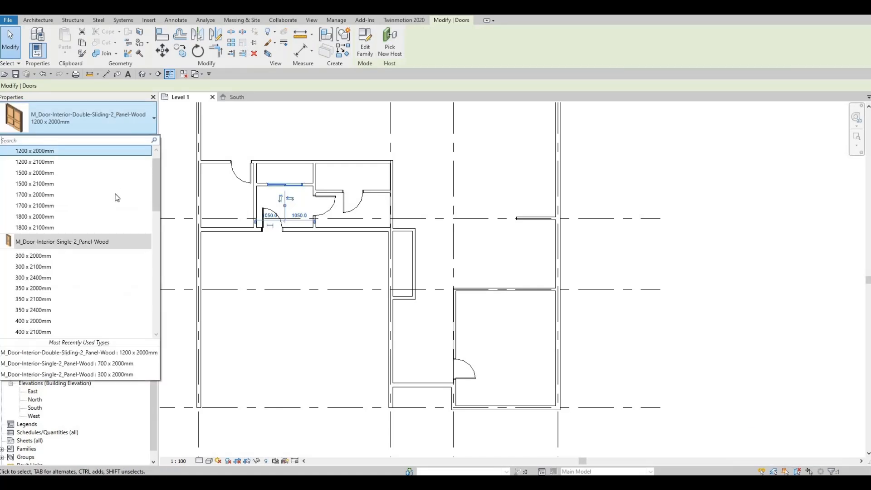
{"action": "left_click", "coordinate": [94, 173]}
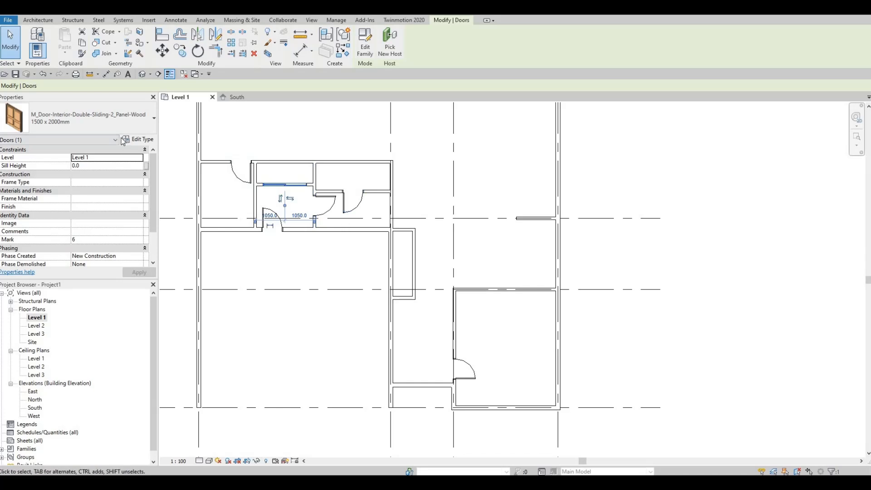
{"action": "key", "text": "Escape"}
Place a 1200 x 2000mm double-sliding door centred in the long outer wall of the narrow closet beside grid 2, 1210 mm from each end.
{"action": "left_click", "coordinate": [53, 40]}
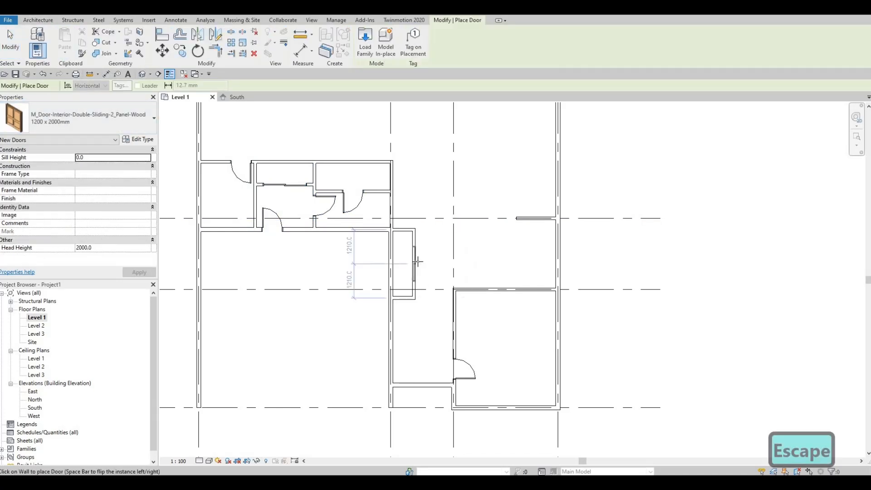
{"action": "left_click", "coordinate": [422, 268]}
{"action": "key", "text": "Escape"}
{"action": "key", "text": "Escape"}
{"action": "key", "text": "Escape"}
{"action": "scroll", "coordinate": [421, 268], "scroll_direction": "up", "scroll_amount": 2}
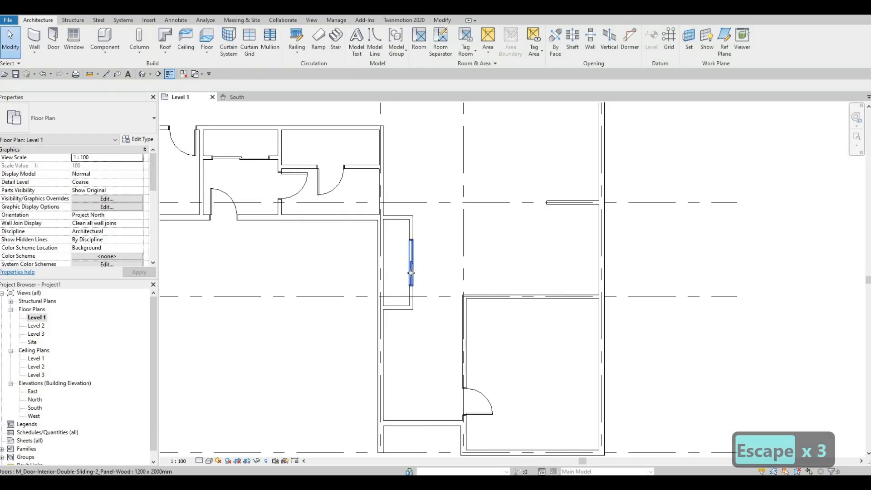
Change the sliding door of the narrow closet beside grid 2 to the 1800 x 2000mm type.
{"action": "left_click", "coordinate": [409, 271]}
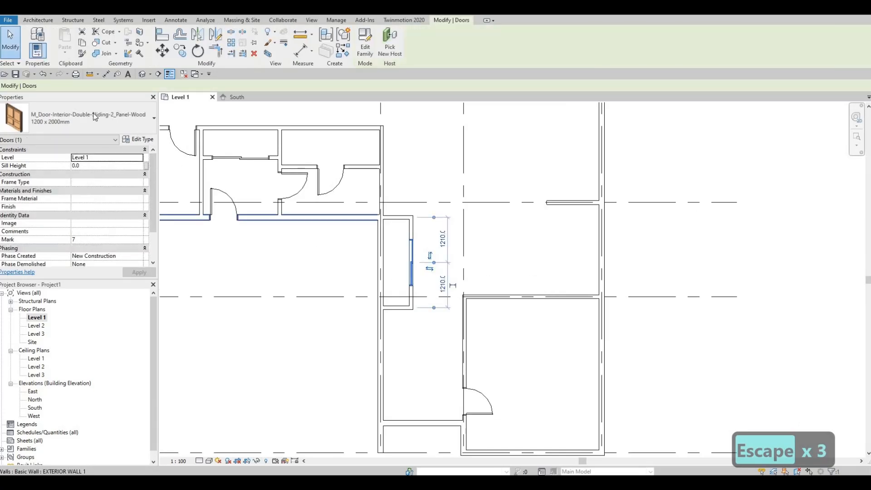
{"action": "left_click", "coordinate": [132, 119]}
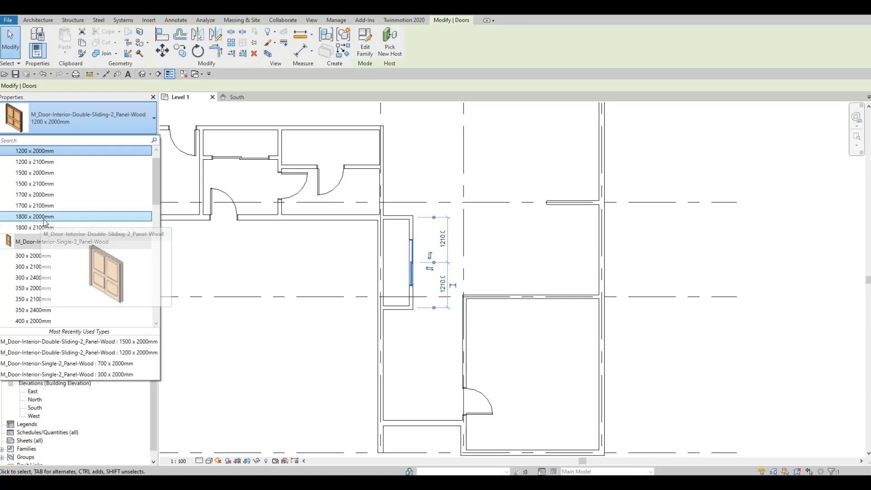
{"action": "left_click", "coordinate": [52, 217]}
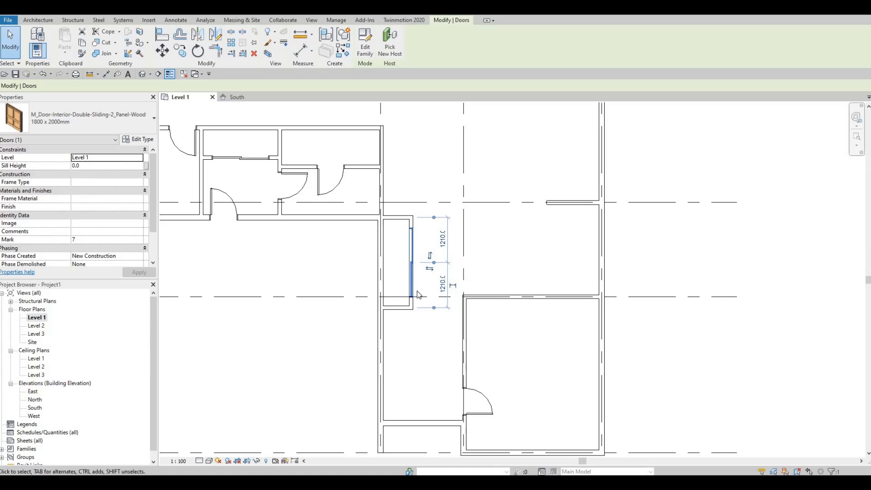
{"action": "key", "text": "Escape"}
{"action": "left_click", "coordinate": [412, 277]}
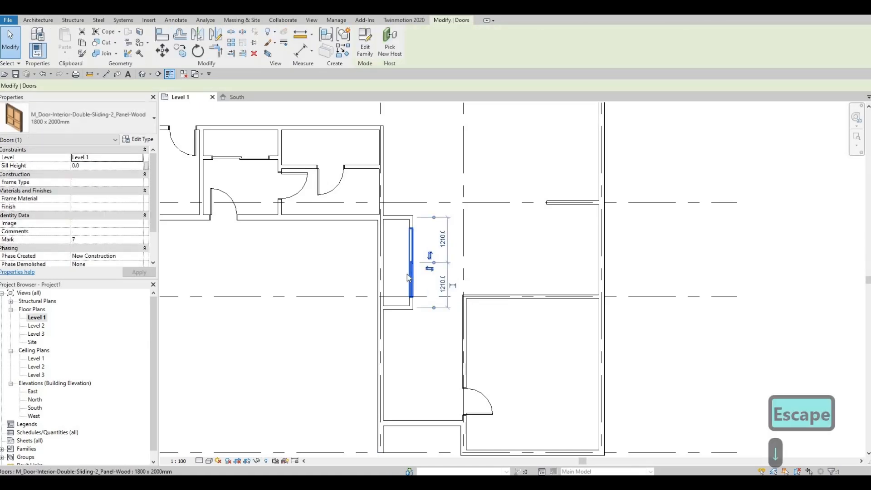
{"action": "key", "text": "Escape"}
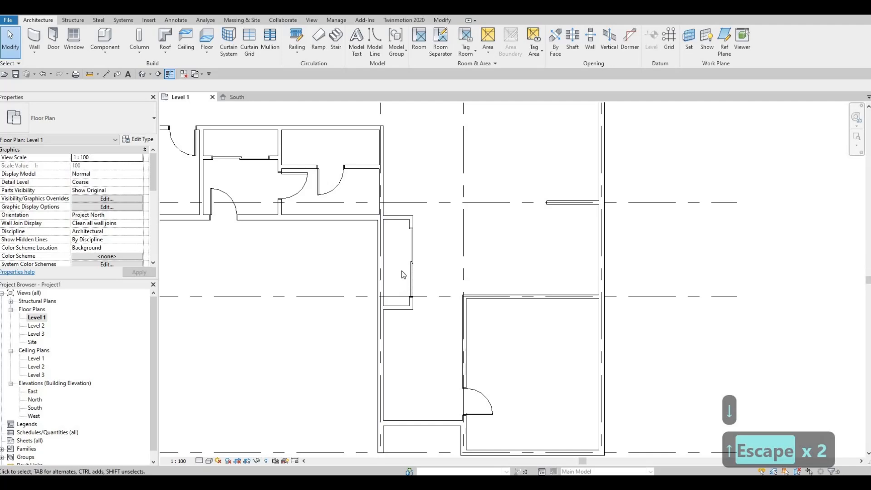
Draw a horizontal detail line in the <Demolished> line style from side wall to side wall through the middle of the small upper closet.
{"action": "middle_click_drag", "start_coordinate": [400, 282], "coordinate": [402, 270]}
{"action": "scroll", "coordinate": [401, 271], "scroll_direction": "down", "scroll_amount": 1}
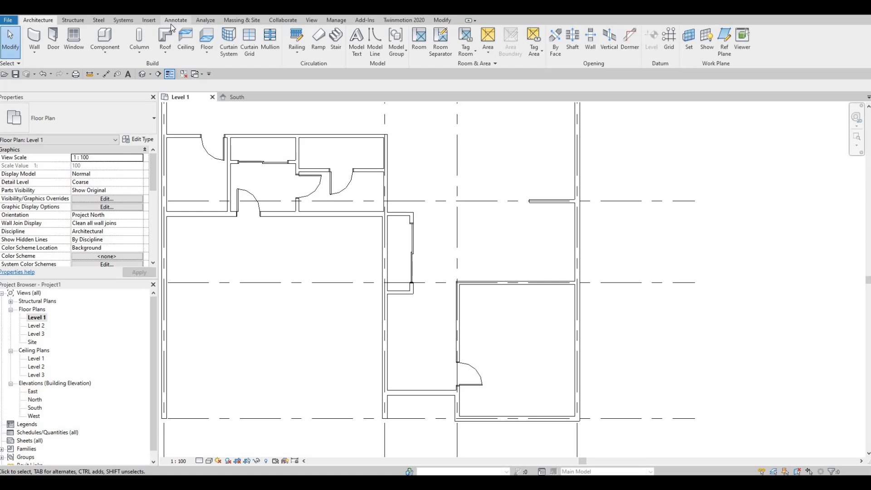
{"action": "left_click", "coordinate": [171, 23]}
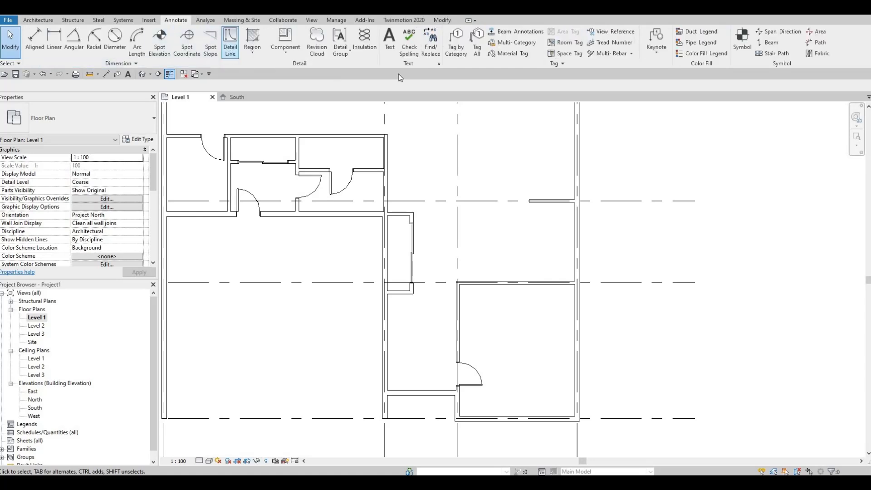
{"action": "left_click", "coordinate": [449, 48]}
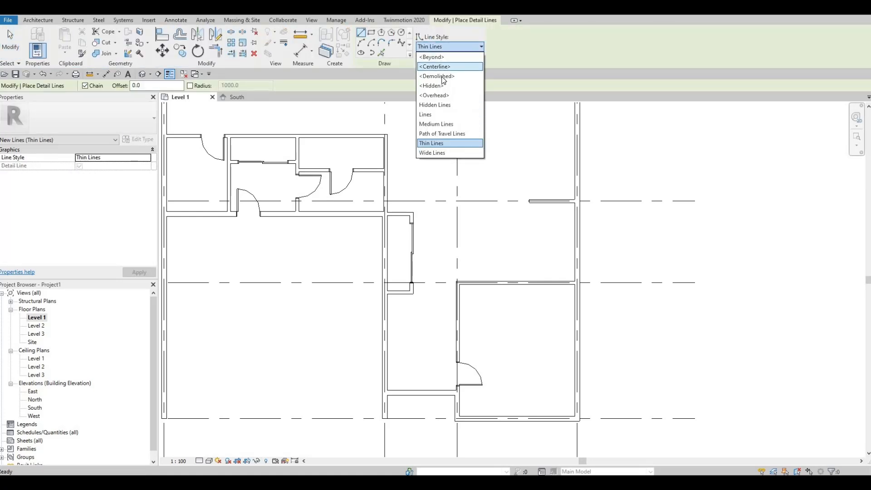
{"action": "left_click", "coordinate": [443, 77]}
{"action": "scroll", "coordinate": [229, 148], "scroll_direction": "up", "scroll_amount": 1}
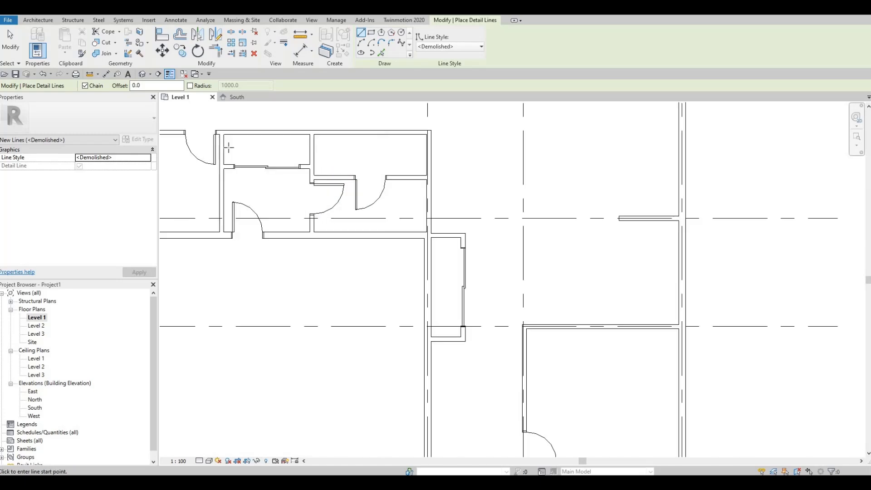
{"action": "scroll", "coordinate": [229, 147], "scroll_direction": "up", "scroll_amount": 1}
{"action": "left_click", "coordinate": [225, 148]}
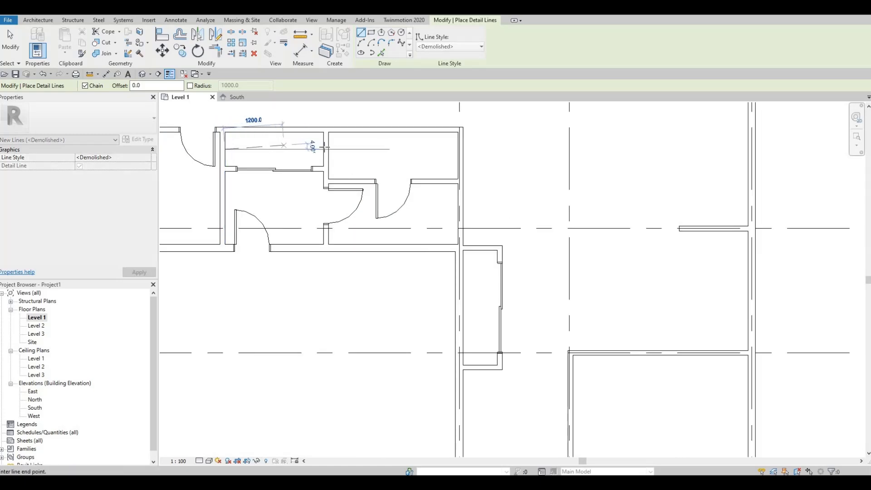
{"action": "left_click", "coordinate": [324, 149]}
{"action": "key", "text": "Escape"}
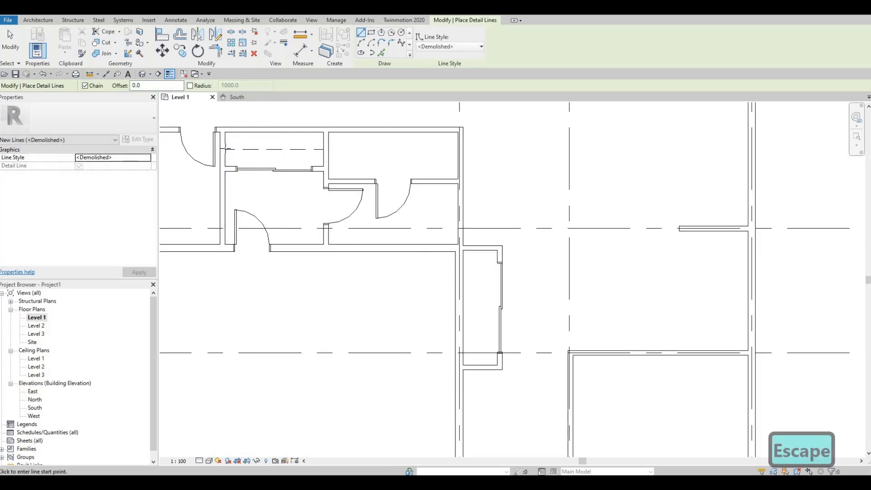
Draw a second parallel detail line, about 2050 mm long, just above the first one in the small upper closet.
{"action": "scroll", "coordinate": [224, 149], "scroll_direction": "up", "scroll_amount": 2}
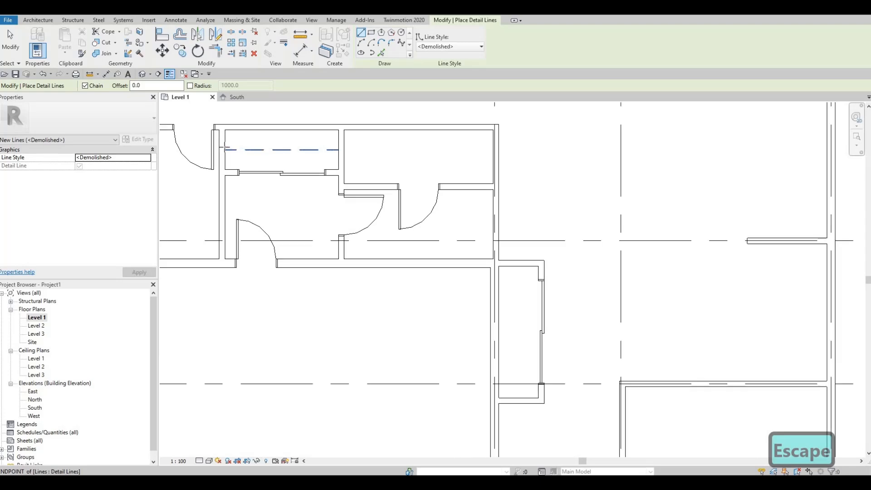
{"action": "left_click", "coordinate": [396, 145]}
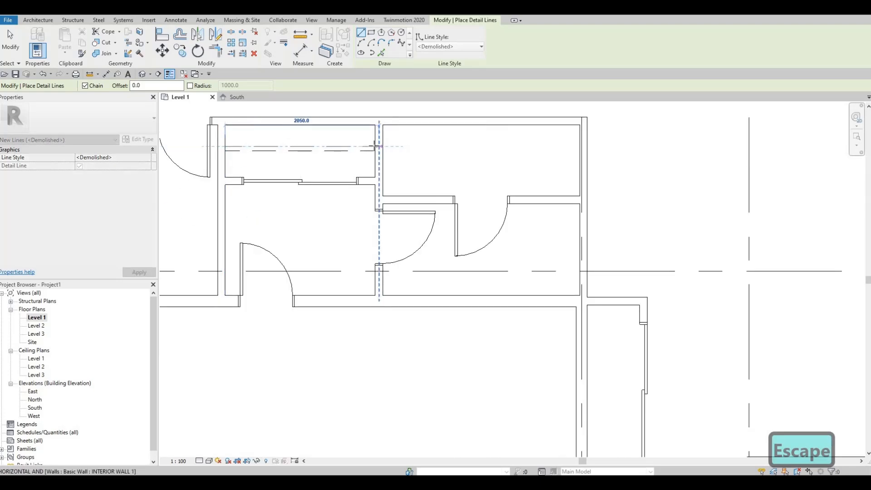
{"action": "key", "text": "Escape"}
Draw two vertical <Demolished> detail lines about 2320 mm long and 100 mm apart in the narrow closet beside grid 2, and finish drawing lines.
{"action": "middle_click_drag", "start_coordinate": [612, 307], "coordinate": [380, 207]}
{"action": "scroll", "coordinate": [380, 207], "scroll_direction": "down", "scroll_amount": 1}
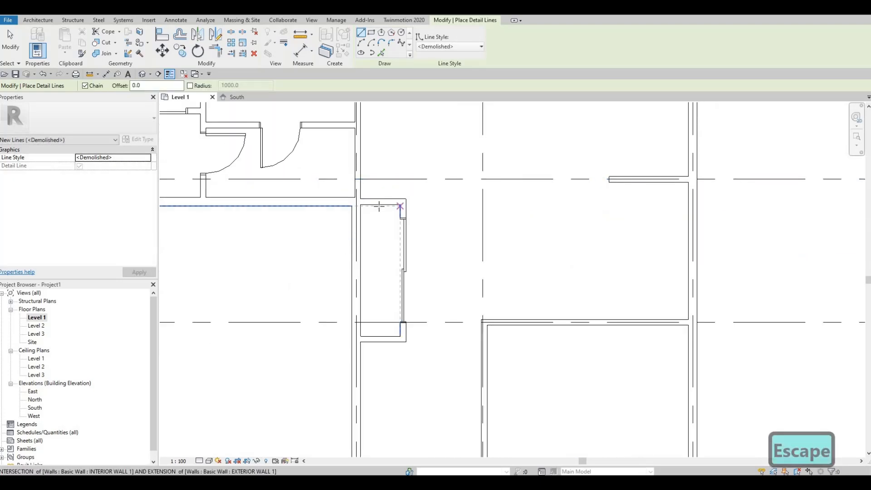
{"action": "left_click", "coordinate": [379, 206]}
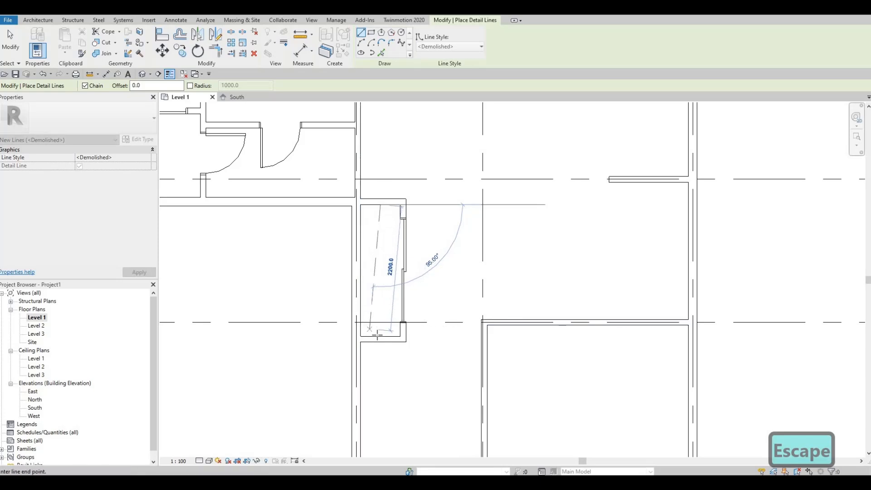
{"action": "left_click", "coordinate": [380, 335]}
{"action": "key", "text": "Escape"}
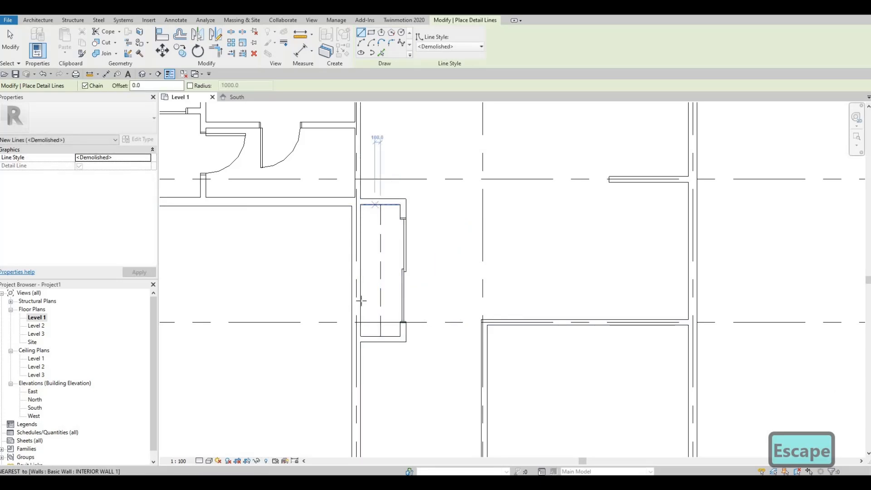
{"action": "left_click", "coordinate": [374, 204]}
{"action": "left_click", "coordinate": [375, 337]}
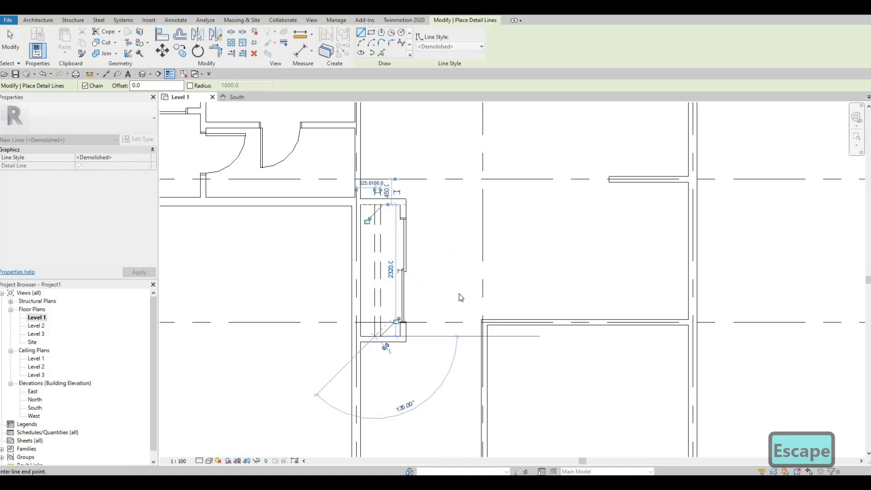
{"action": "key", "text": "Escape"}
{"action": "scroll", "coordinate": [463, 292], "scroll_direction": "down", "scroll_amount": 4}
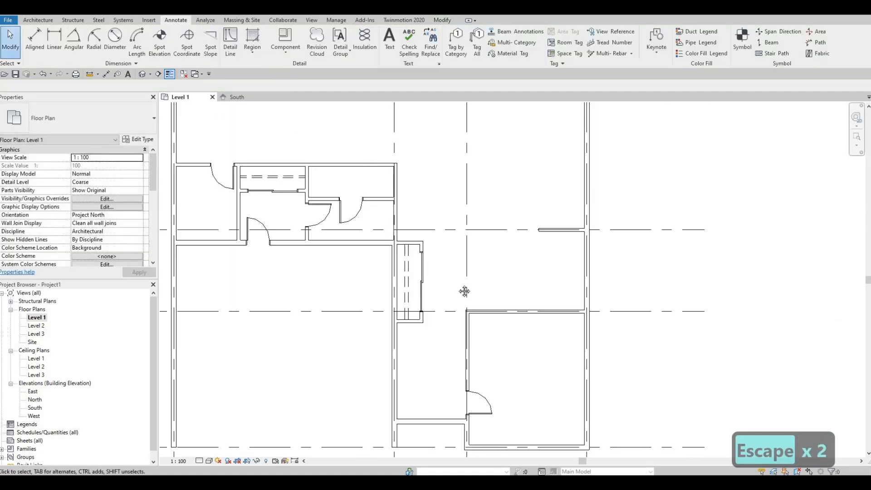
Try nudging the right-hand detail line of the narrow closet beside grid 2 closer to its parallel line.
{"action": "scroll", "coordinate": [417, 281], "scroll_direction": "up", "scroll_amount": 3}
{"action": "left_click", "coordinate": [417, 281]}
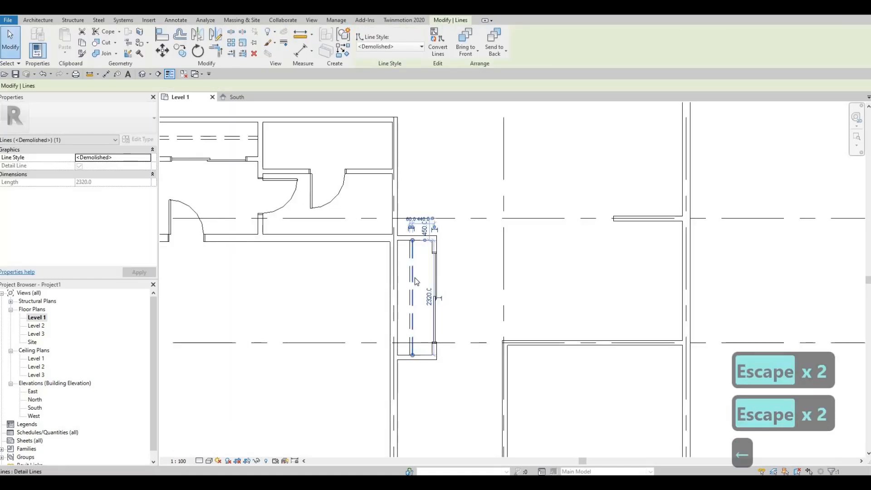
{"action": "key", "text": "Left"}
{"action": "key", "text": "Right"}
{"action": "key", "text": "Right"}
{"action": "key", "text": "Escape"}
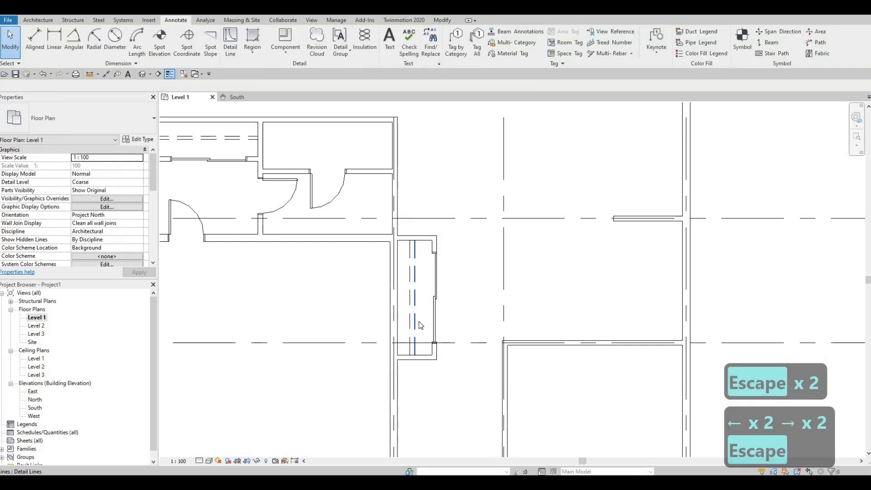
{"action": "key", "text": "Escape"}
Open the residential door families for loading and compare their previews to find a suitable double entrance door.
{"action": "scroll", "coordinate": [419, 325], "scroll_direction": "down", "scroll_amount": 5}
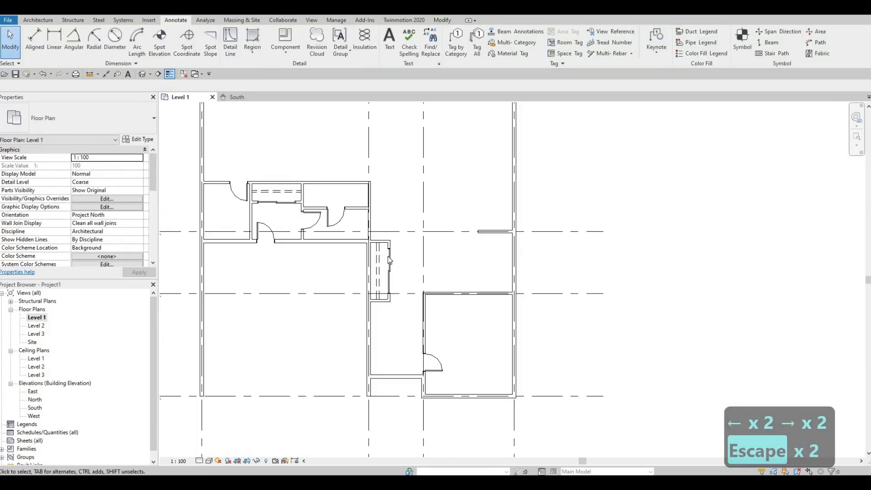
{"action": "middle_click_drag", "start_coordinate": [335, 225], "coordinate": [345, 262]}
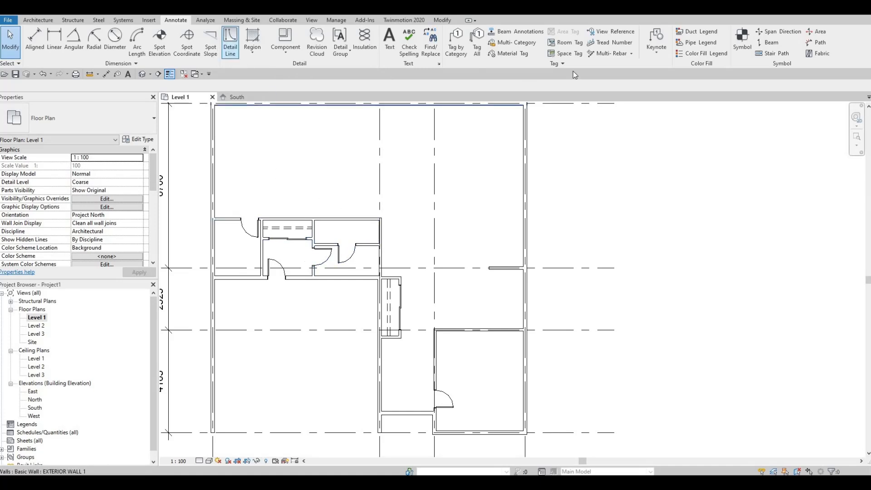
{"action": "left_click", "coordinate": [149, 20]}
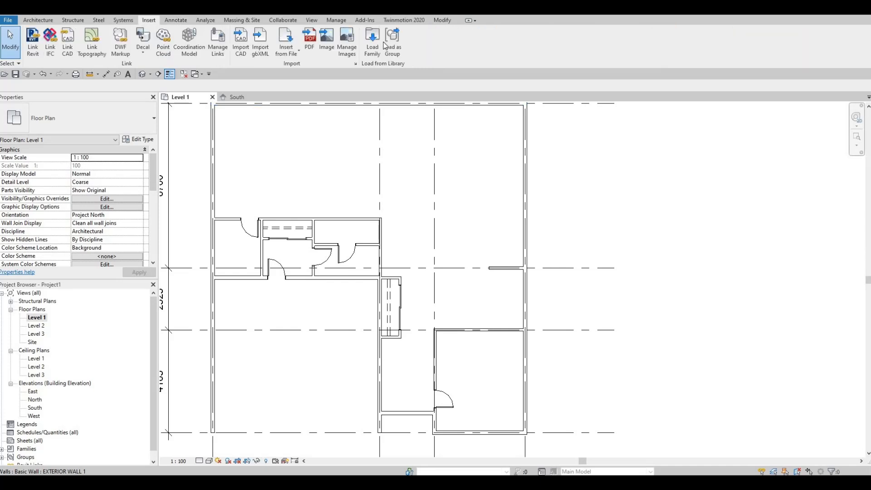
{"action": "left_click", "coordinate": [372, 43]}
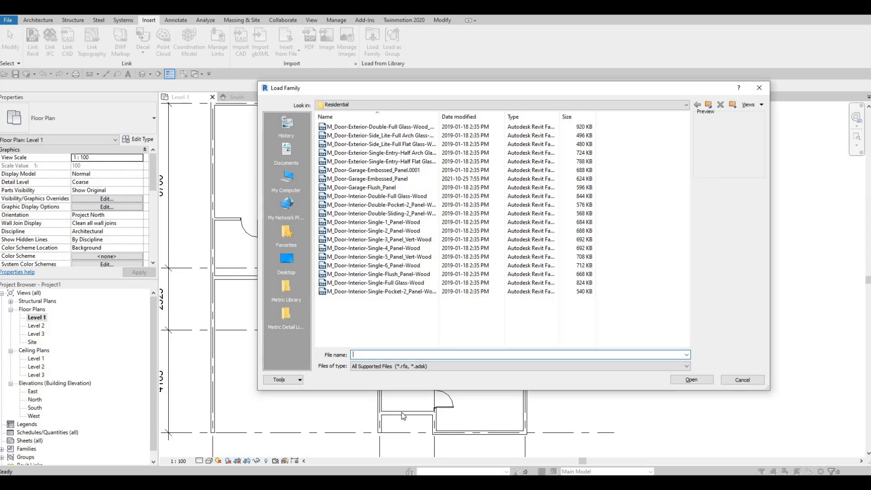
{"action": "left_click", "coordinate": [349, 128]}
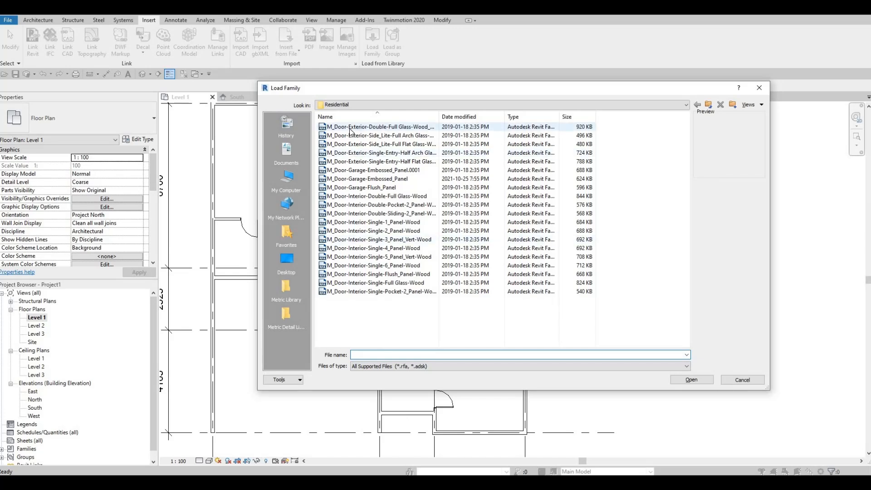
{"action": "key", "text": "Down"}
{"action": "key", "text": "Down"}
{"action": "key", "text": "Down"}
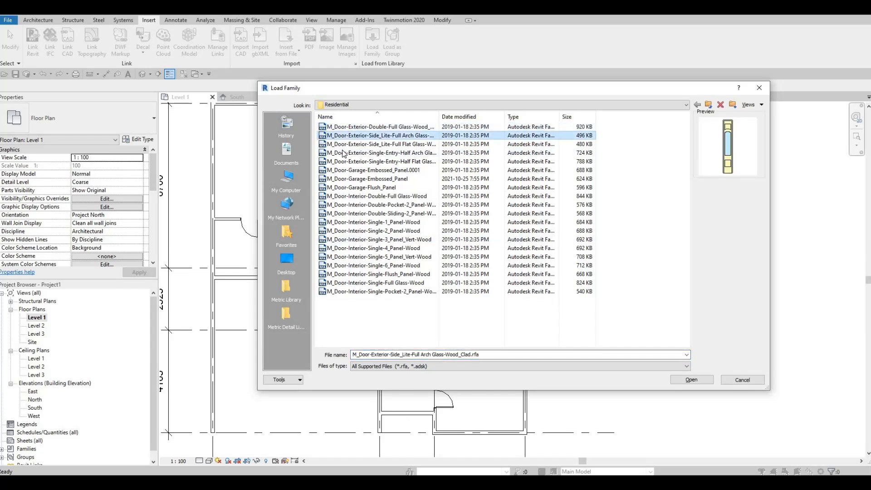
{"action": "key", "text": "Down"}
{"action": "key", "text": "Down"}
{"action": "key", "text": "Down"}
{"action": "key", "text": "Down"}
{"action": "key", "text": "Down"}
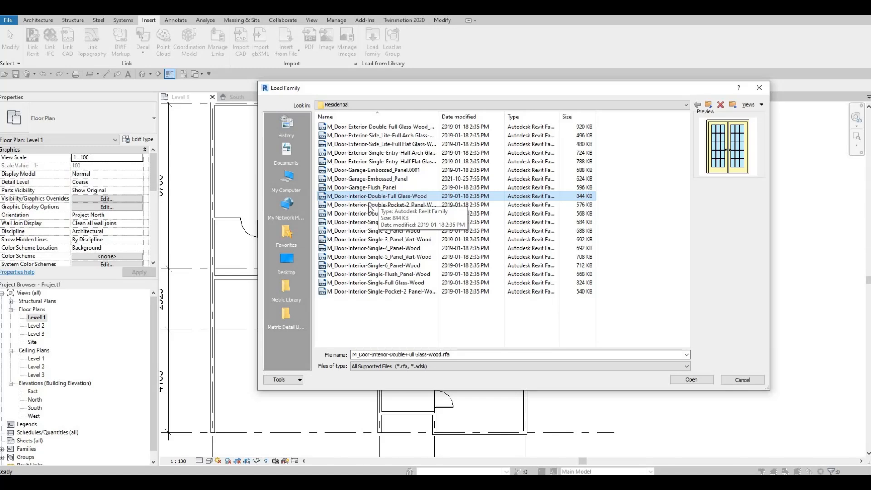
{"action": "left_click", "coordinate": [366, 290]}
{"action": "left_click", "coordinate": [366, 282]}
{"action": "left_click", "coordinate": [365, 274]}
{"action": "left_click", "coordinate": [363, 256]}
{"action": "left_click", "coordinate": [362, 239]}
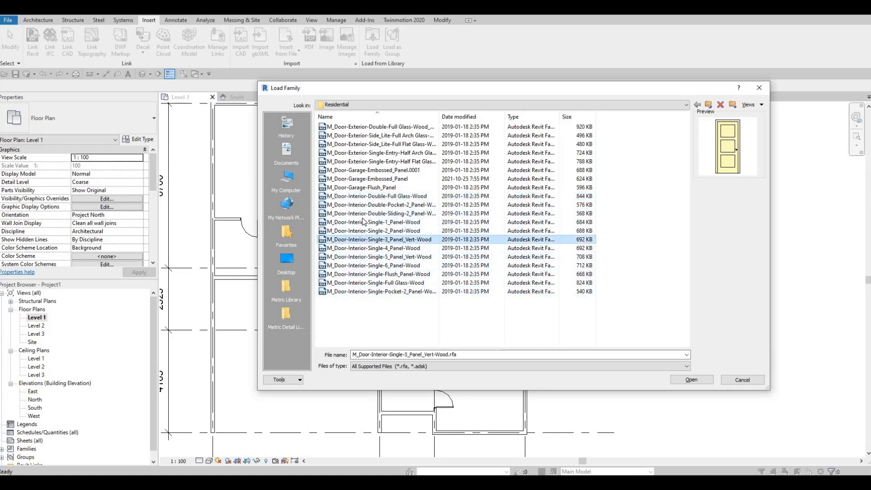
Load the M_Door-Interior-Double-Full Glass-Wood family with all of its types, including 1800 x 2400mm.
{"action": "key", "text": "Up"}
{"action": "key", "text": "Up"}
{"action": "key", "text": "Up"}
{"action": "key", "text": "Up"}
{"action": "key", "text": "Up"}
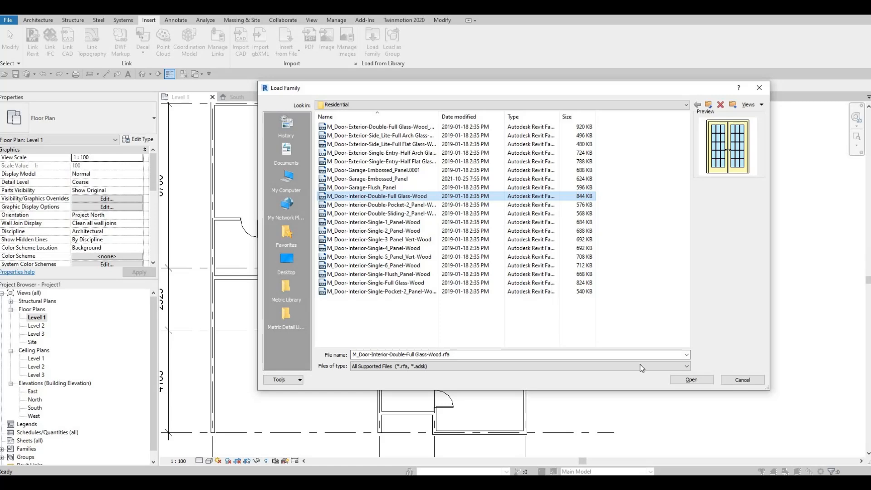
{"action": "left_click", "coordinate": [688, 380]}
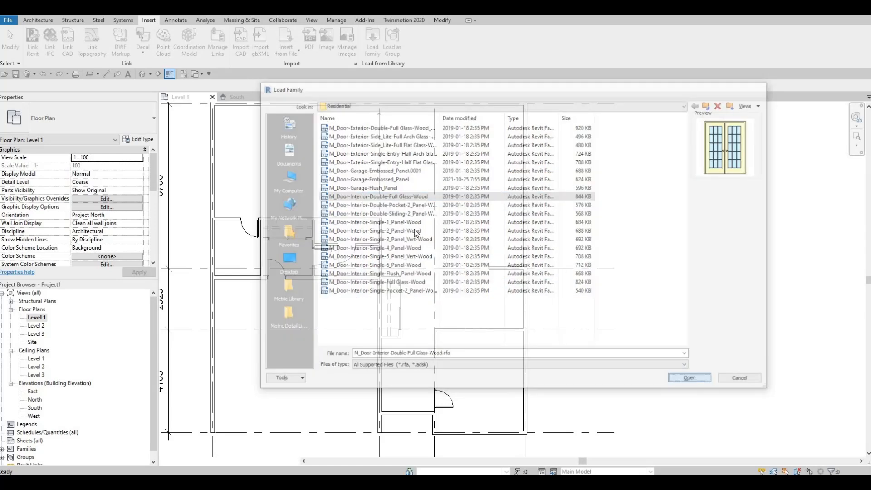
{"action": "left_click", "coordinate": [381, 225]}
{"action": "scroll", "coordinate": [383, 267], "scroll_direction": "down", "scroll_amount": 3}
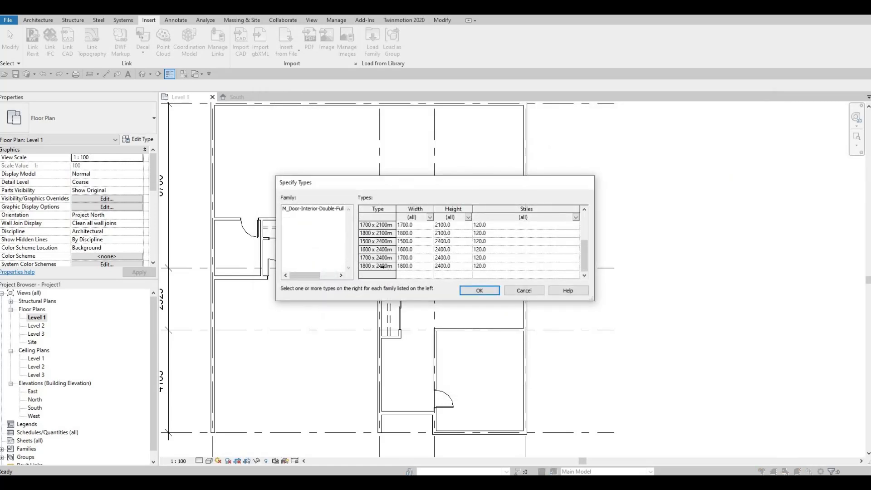
{"action": "left_click", "coordinate": [382, 267], "text": "shift"}
{"action": "left_click", "coordinate": [479, 290]}
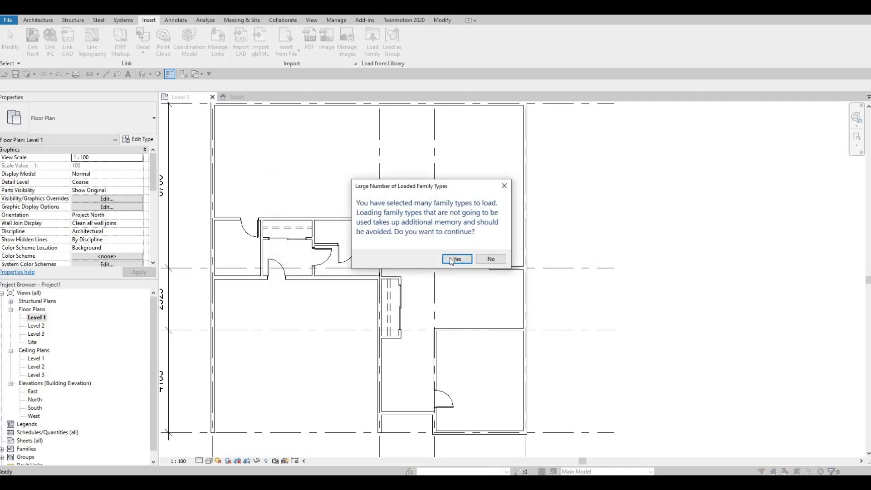
{"action": "key", "text": "Return"}
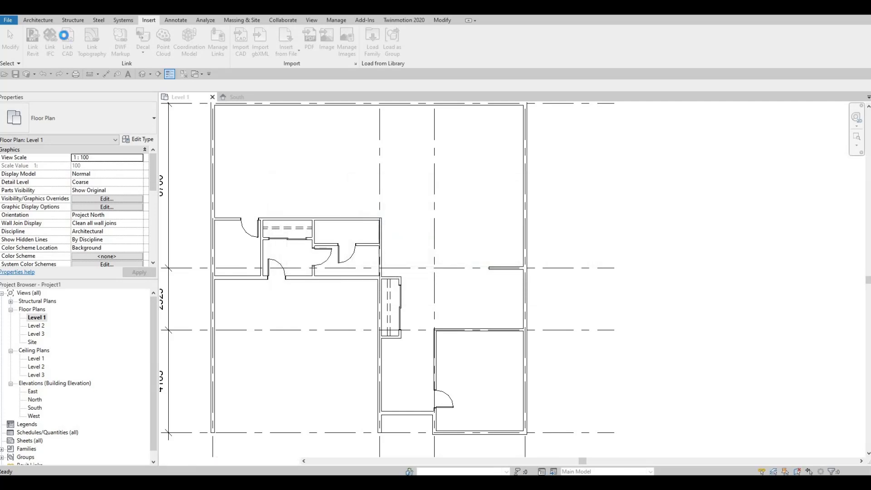
Place the 1500 x 2000mm double glass door centred in the short lower entrance wall, 1115 mm from each side, swinging inward.
{"action": "left_click", "coordinate": [38, 21]}
{"action": "left_click", "coordinate": [55, 39]}
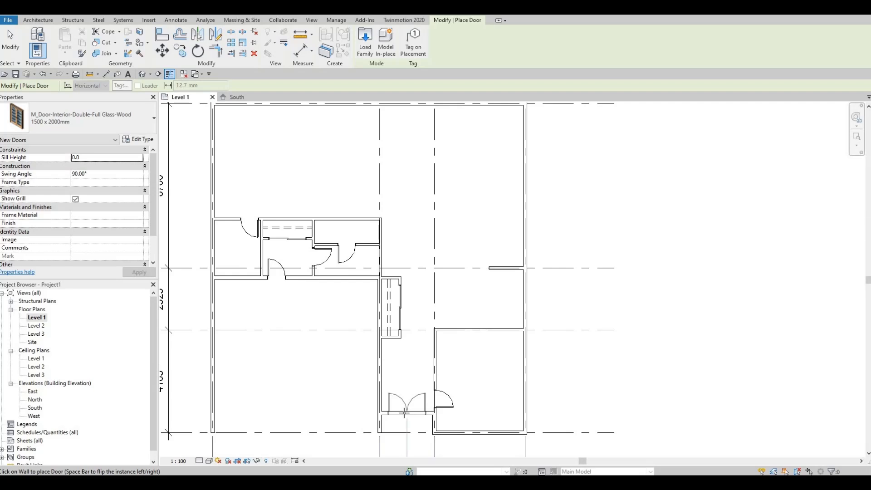
{"action": "left_click", "coordinate": [404, 412]}
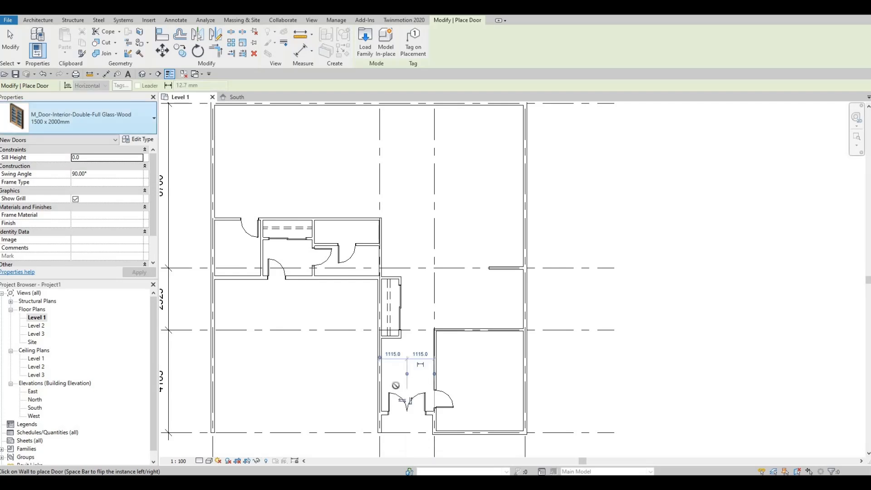
{"action": "key", "text": "Escape"}
{"action": "key", "text": "Escape"}
{"action": "key", "text": "Escape"}
{"action": "scroll", "coordinate": [390, 399], "scroll_direction": "up", "scroll_amount": 3}
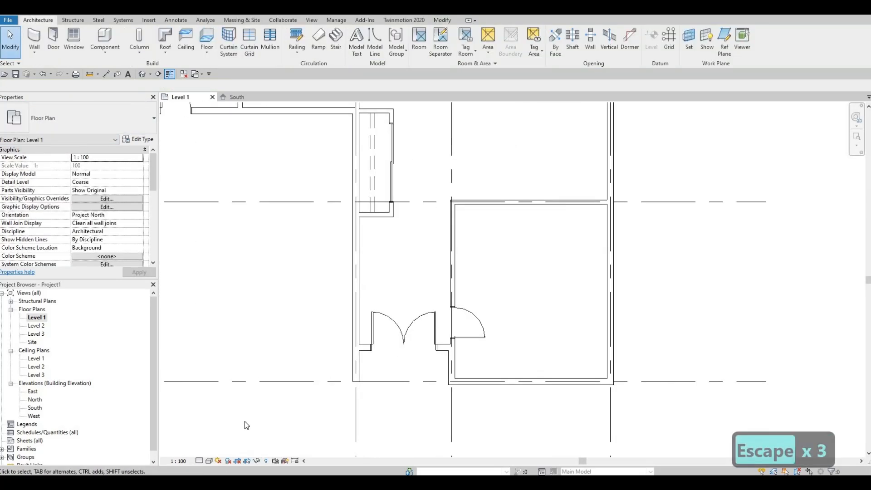
{"action": "scroll", "coordinate": [322, 373], "scroll_direction": "down", "scroll_amount": 4}
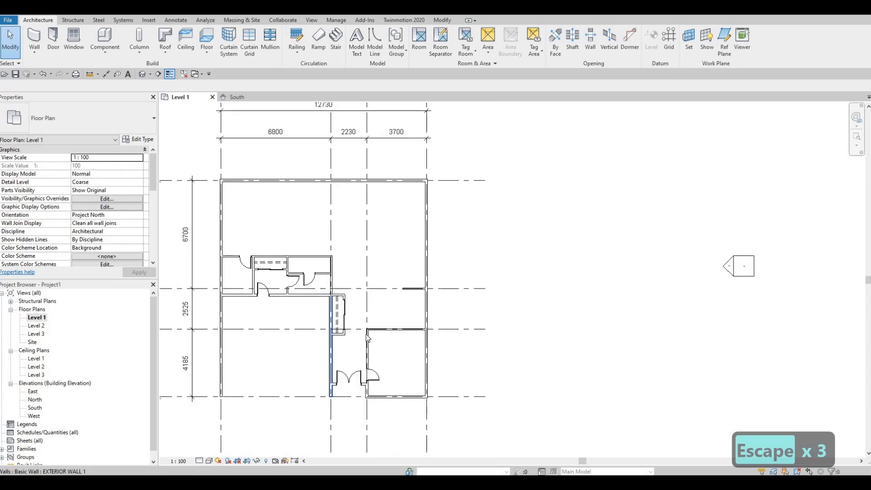
Go up from the Residential doors folder to the Canada library folder for loading another family.
{"action": "scroll", "coordinate": [239, 230], "scroll_direction": "up", "scroll_amount": 2}
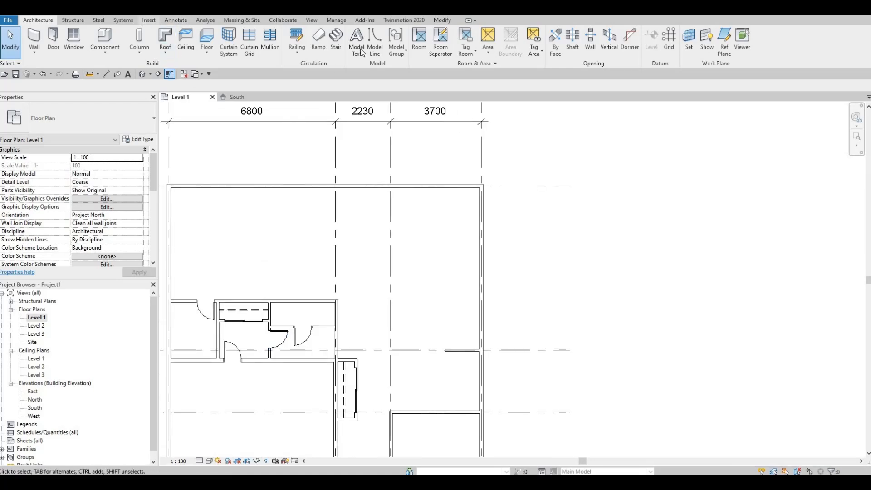
{"action": "scroll", "coordinate": [363, 51], "scroll_direction": "down", "scroll_amount": 4}
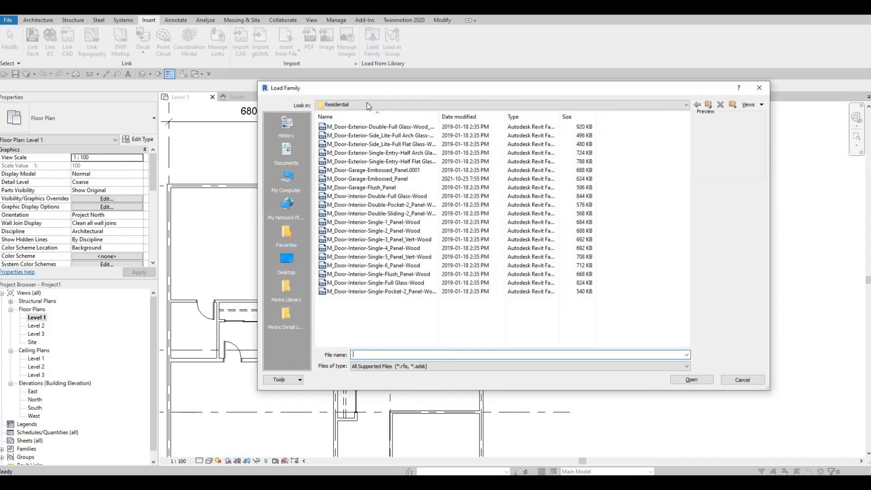
{"action": "left_click", "coordinate": [381, 105]}
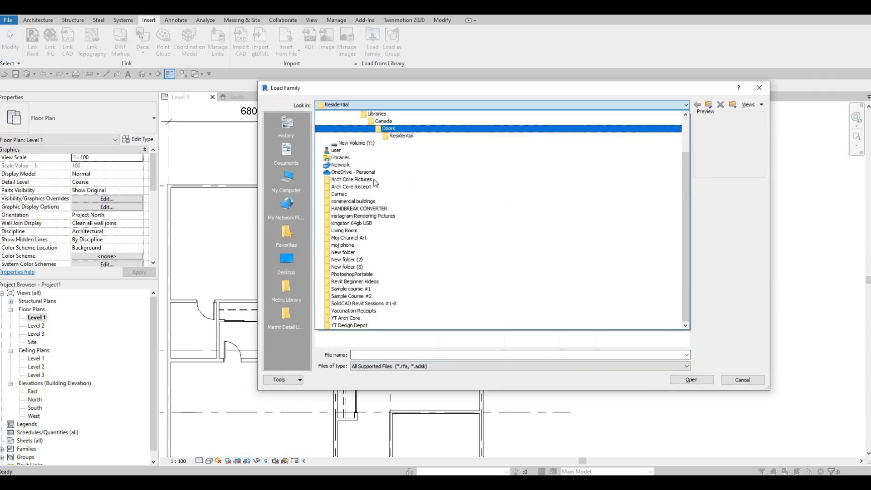
{"action": "left_click", "coordinate": [391, 117]}
{"action": "left_click", "coordinate": [381, 104]}
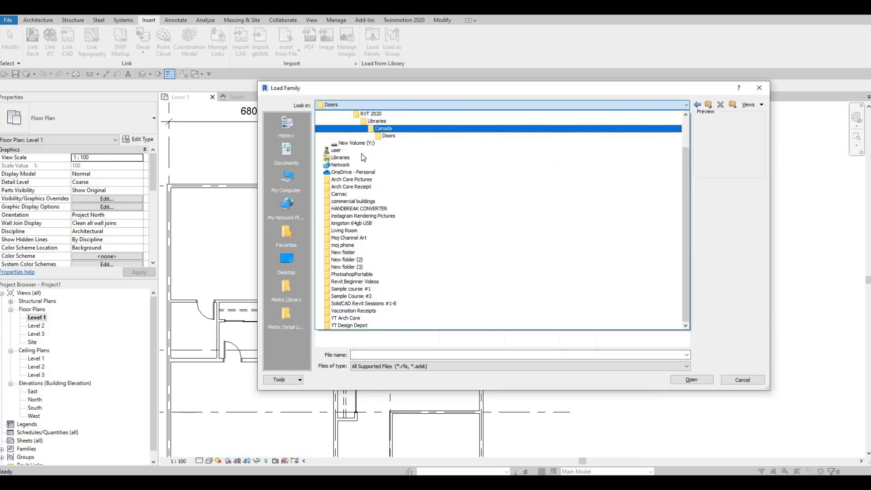
{"action": "key", "text": "Return"}
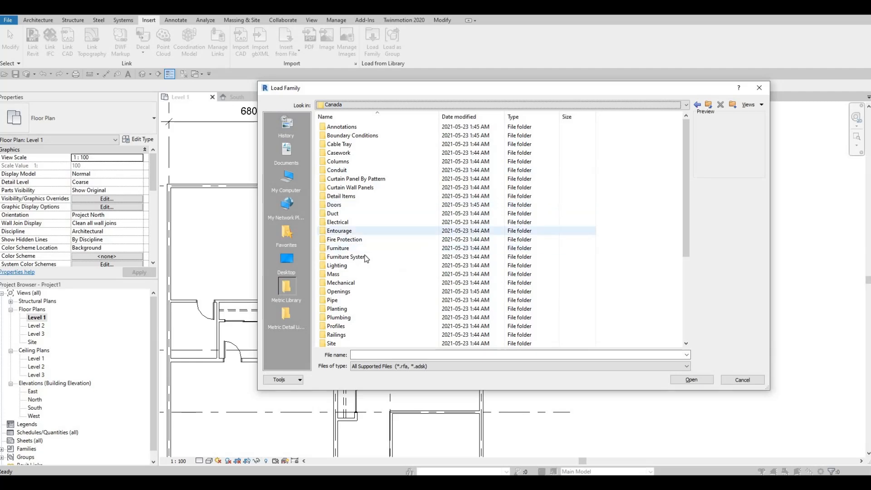
{"action": "scroll", "coordinate": [368, 274], "scroll_direction": "down", "scroll_amount": 2}
{"action": "scroll", "coordinate": [358, 265], "scroll_direction": "up", "scroll_amount": 5}
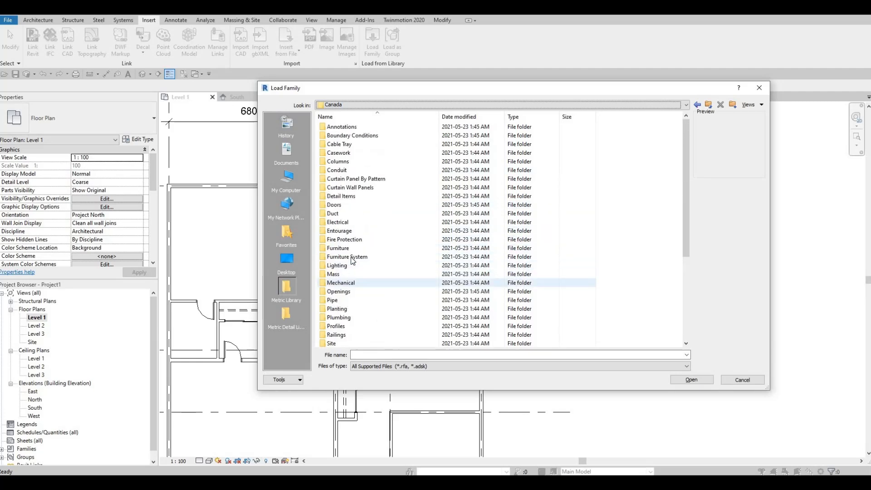
Load the M_Toilet-Domestic-2D family from the Plumbing > Architectural > Fixtures > Water Closets folder.
{"action": "double_click", "coordinate": [341, 317]}
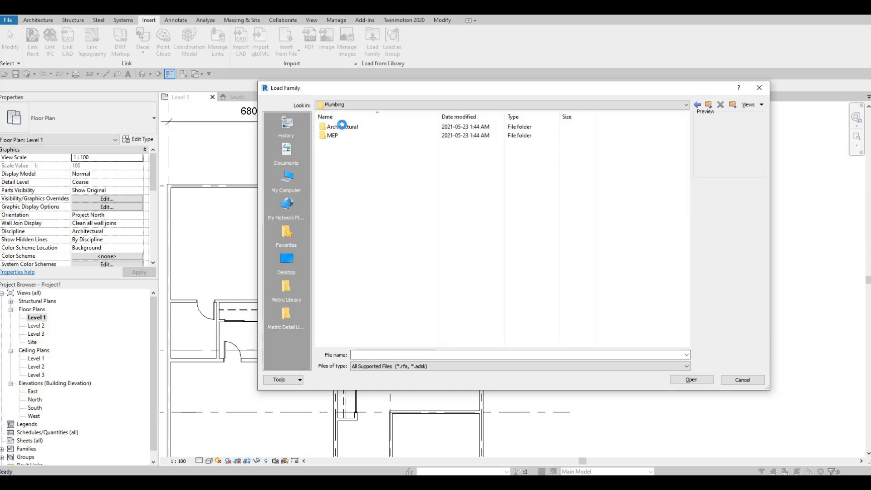
{"action": "double_click", "coordinate": [341, 126]}
{"action": "left_click", "coordinate": [337, 135]}
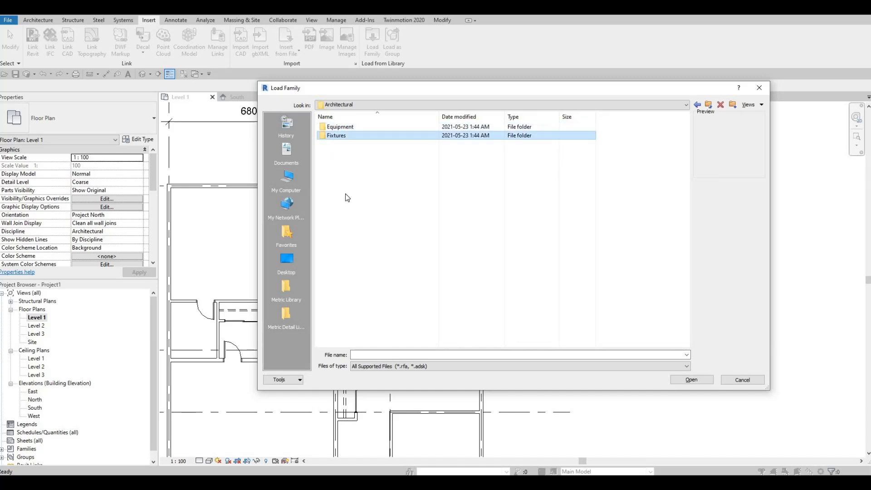
{"action": "key", "text": "Return"}
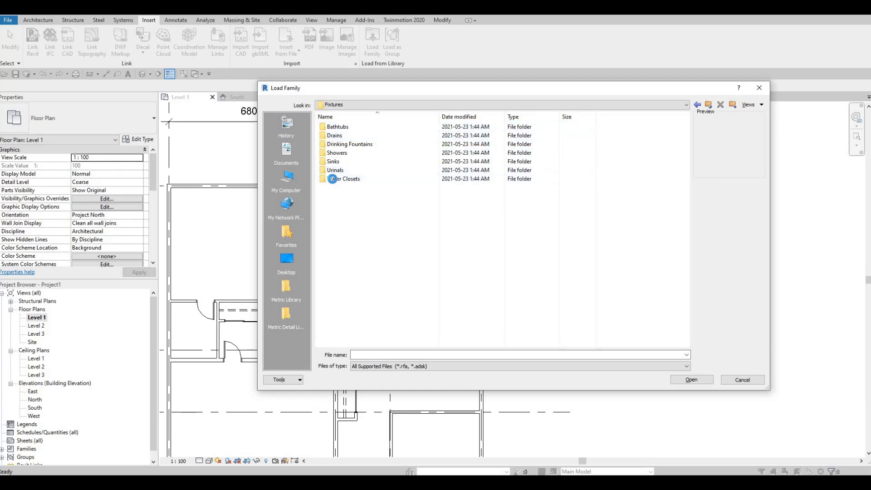
{"action": "double_click", "coordinate": [338, 178]}
{"action": "left_click", "coordinate": [345, 144]}
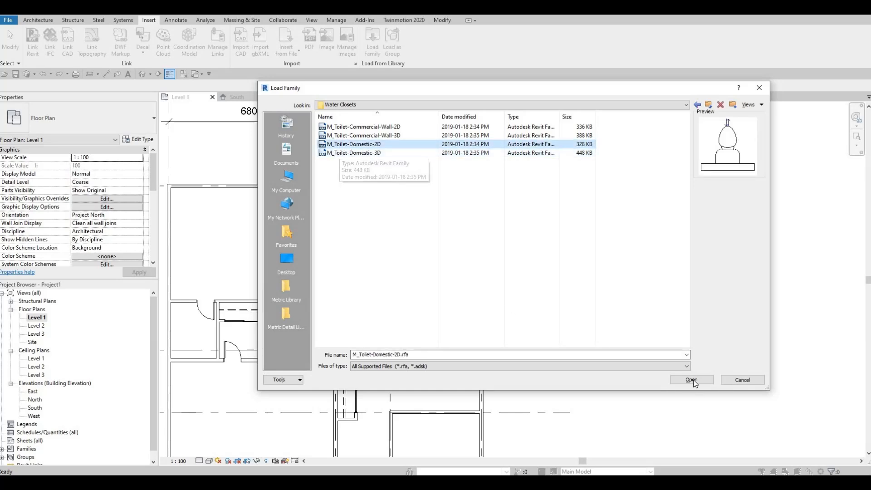
{"action": "key", "text": "Return"}
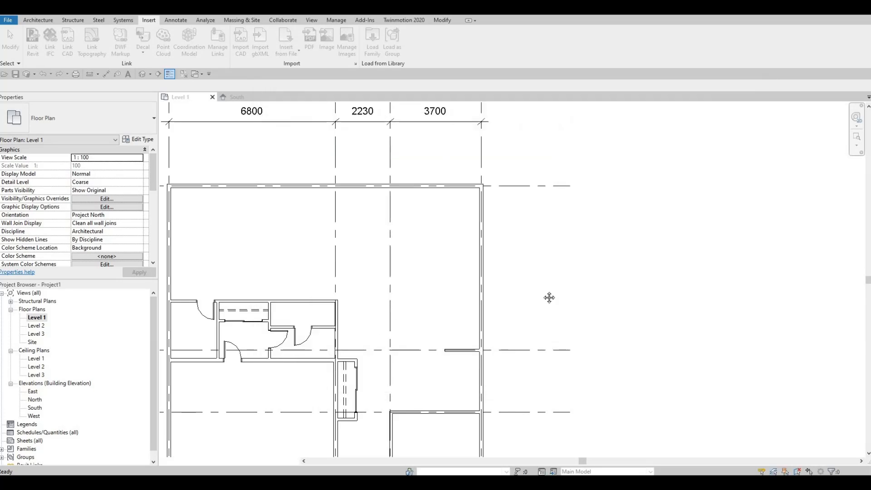
Place the M_Toilet-Domestic-2D on the small upper washroom's right-hand wall, 525 mm from both adjacent walls, and finish placing.
{"action": "middle_click_drag", "start_coordinate": [326, 309], "coordinate": [516, 271]}
{"action": "scroll", "coordinate": [514, 273], "scroll_direction": "up", "scroll_amount": 1}
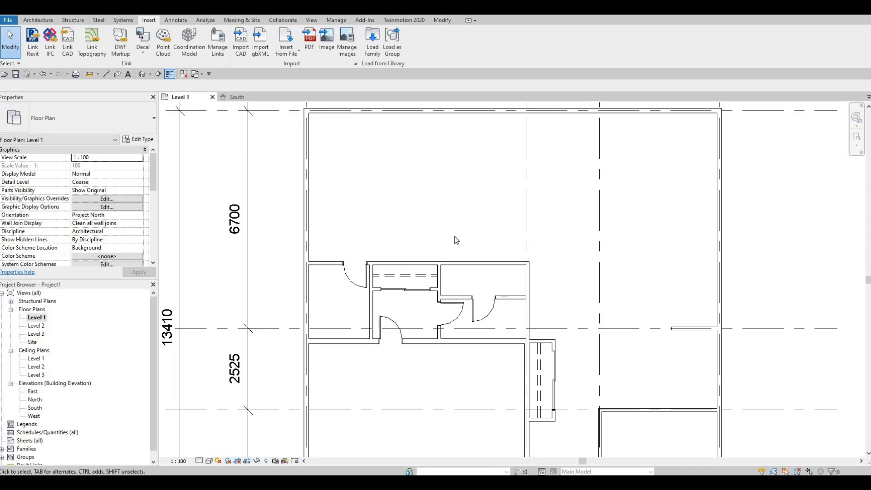
{"action": "key", "text": "c"}
{"action": "key", "text": "m"}
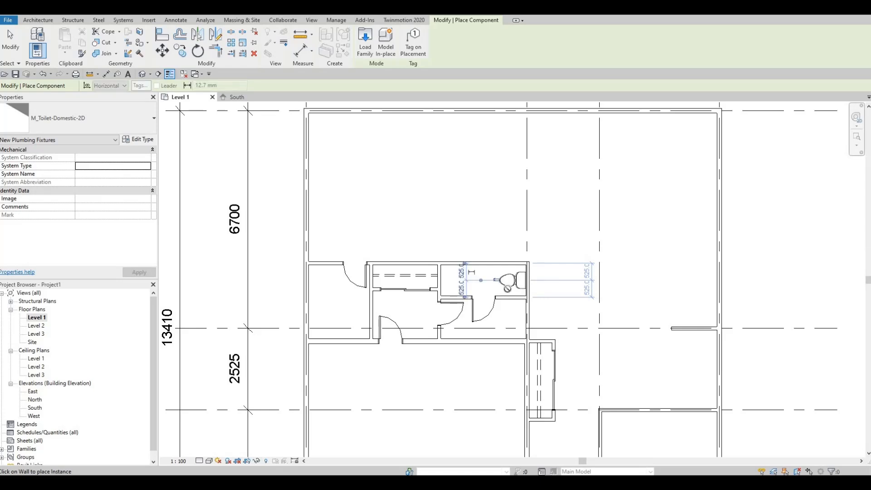
{"action": "scroll", "coordinate": [508, 291], "scroll_direction": "up", "scroll_amount": 1}
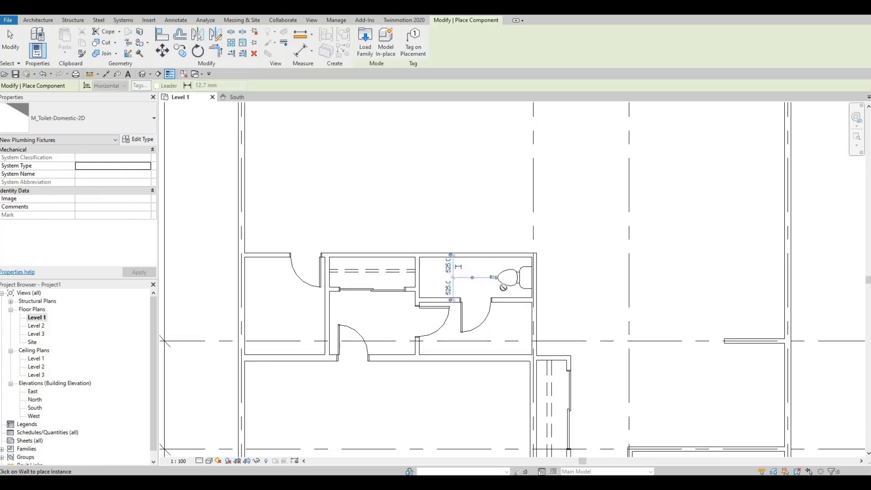
{"action": "key", "text": "Escape"}
{"action": "key", "text": "Escape"}
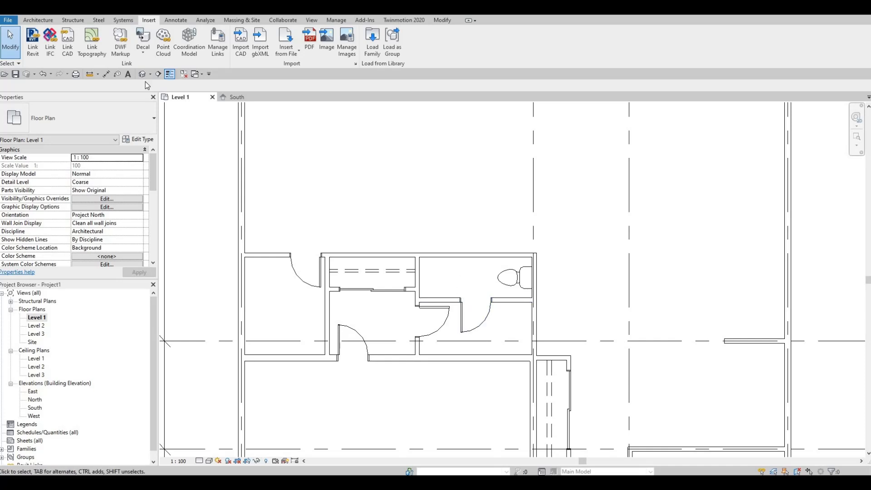
Start placing a component and look through the available component types for a washroom sink.
{"action": "scroll", "coordinate": [71, 50], "scroll_direction": "up", "scroll_amount": 4}
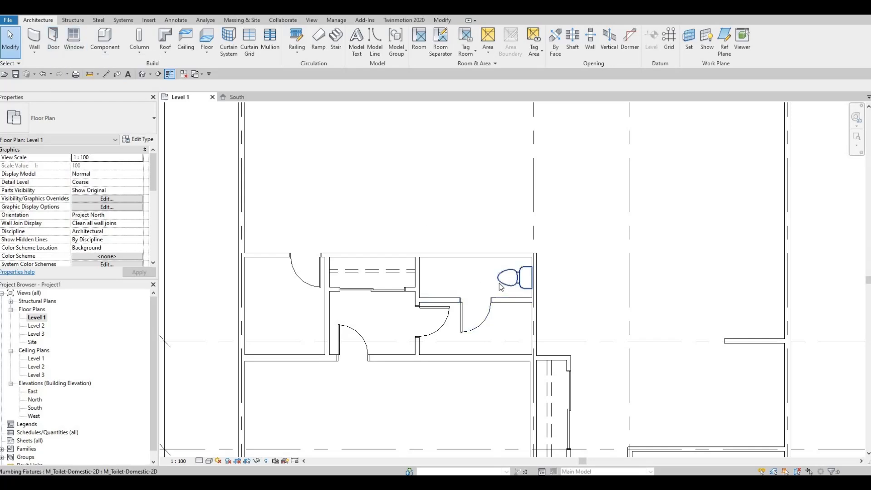
{"action": "left_click", "coordinate": [105, 50]}
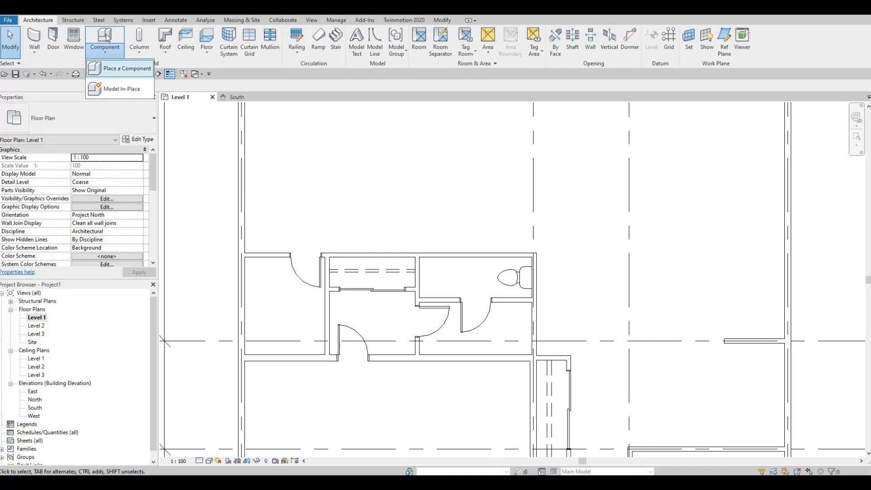
{"action": "left_click", "coordinate": [113, 68]}
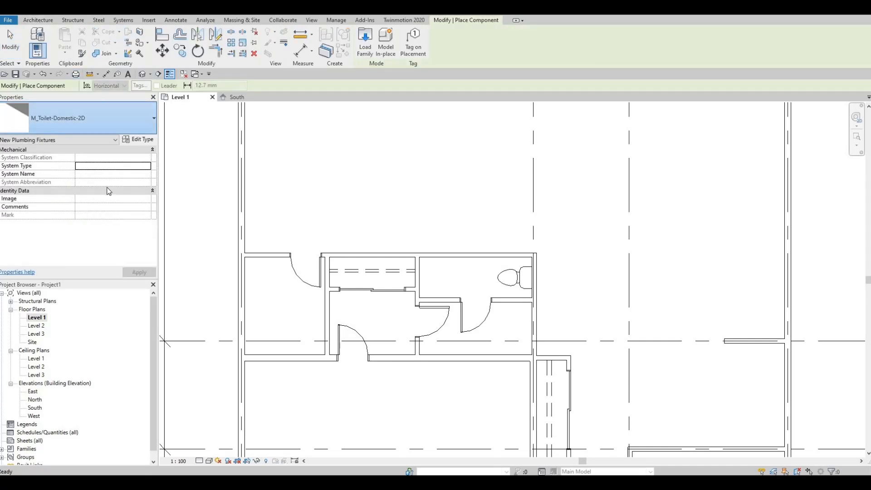
{"action": "left_click", "coordinate": [115, 120]}
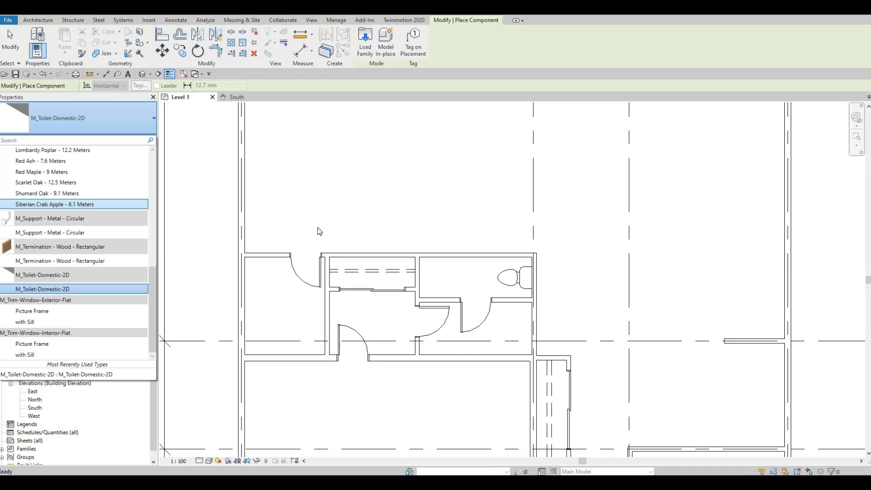
{"action": "key", "text": "Escape"}
{"action": "key", "text": "Escape"}
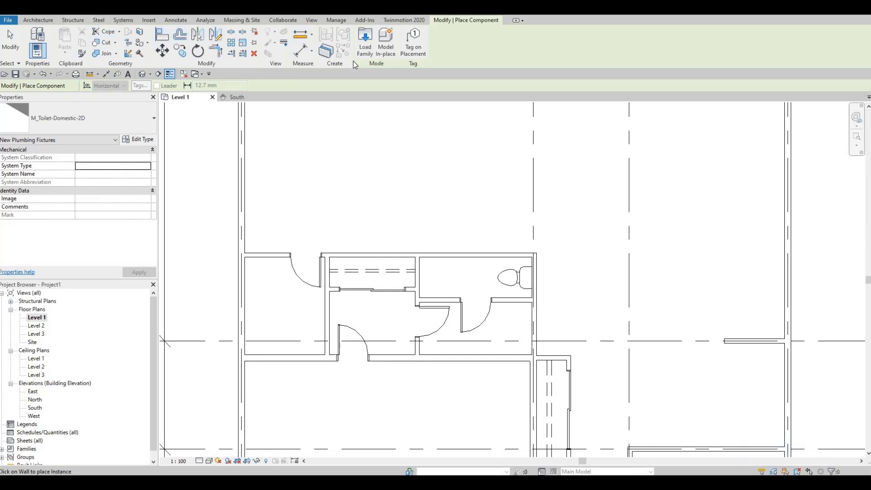
Load the M_Sink Vanity-Round family from the Sinks folder under Plumbing > Architectural > Fixtures.
{"action": "left_click", "coordinate": [362, 49]}
{"action": "left_click", "coordinate": [393, 105]}
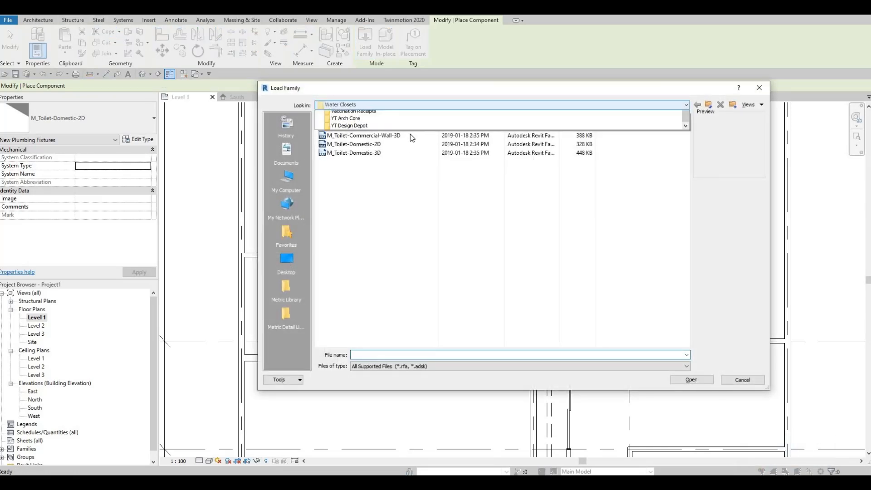
{"action": "left_click", "coordinate": [409, 128]}
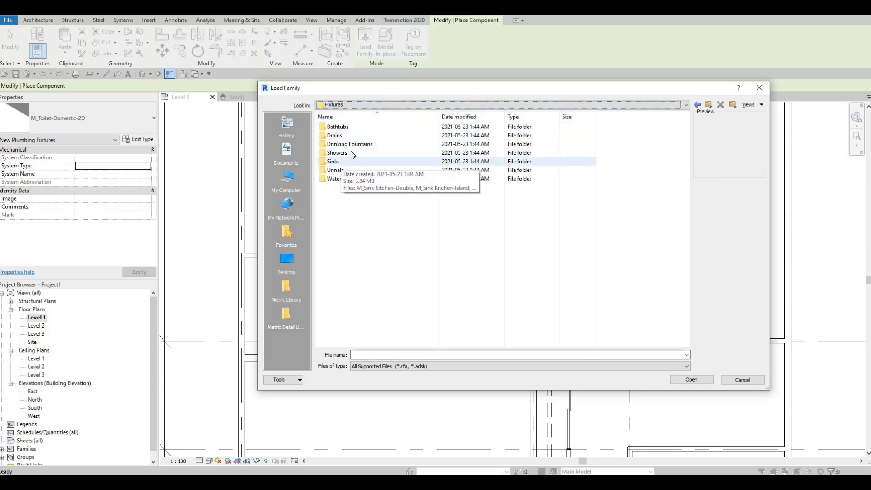
{"action": "double_click", "coordinate": [342, 161]}
{"action": "left_click", "coordinate": [355, 129]}
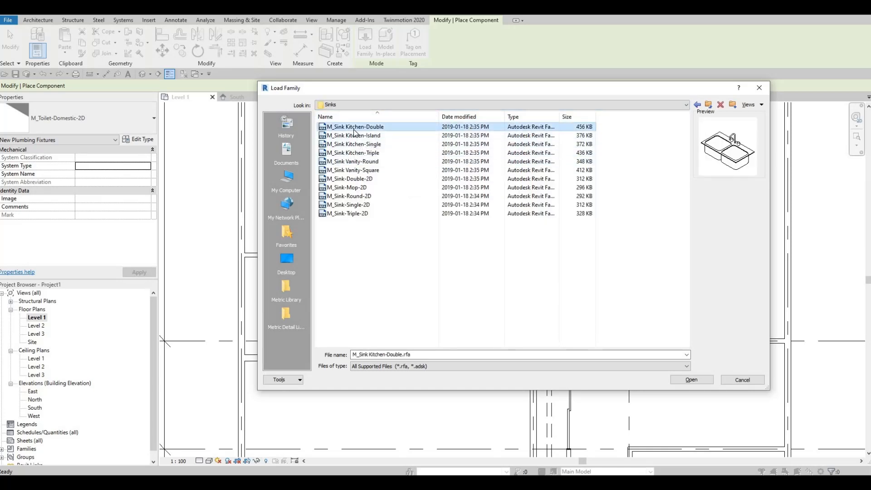
{"action": "key", "text": "Down"}
{"action": "key", "text": "Down"}
{"action": "key", "text": "Down"}
{"action": "key", "text": "Down"}
{"action": "key", "text": "Down"}
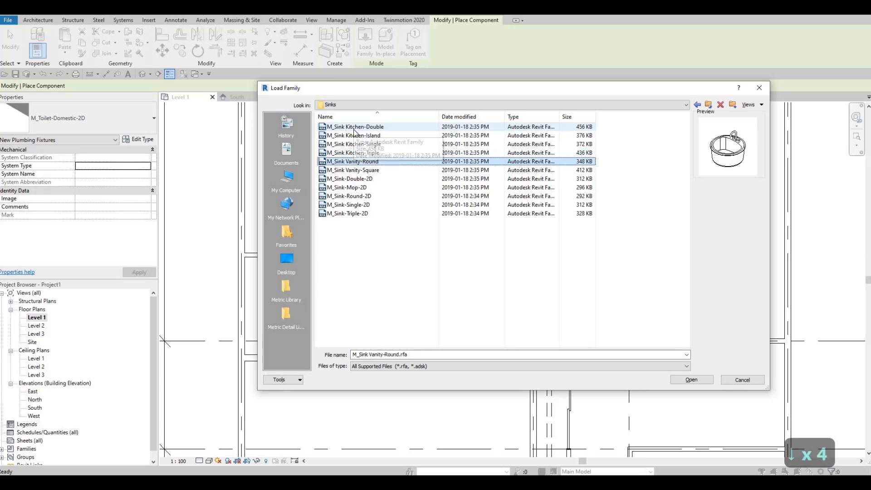
{"action": "key", "text": "Up"}
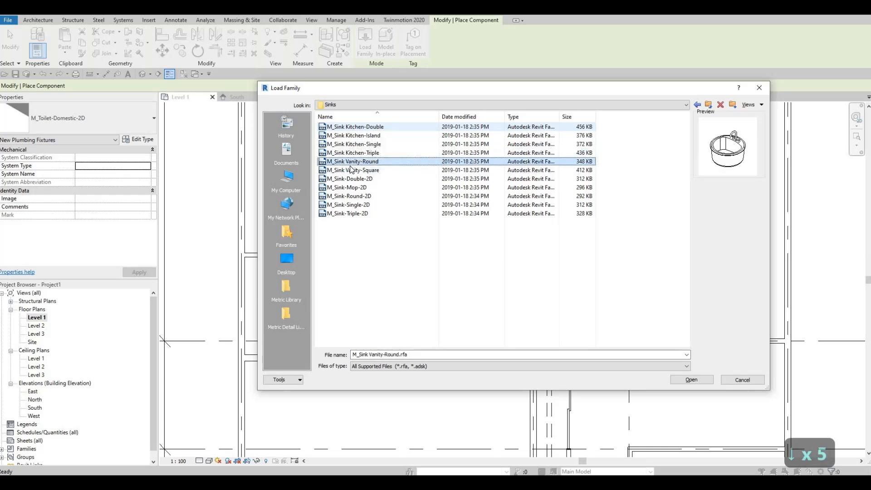
{"action": "left_click", "coordinate": [692, 382]}
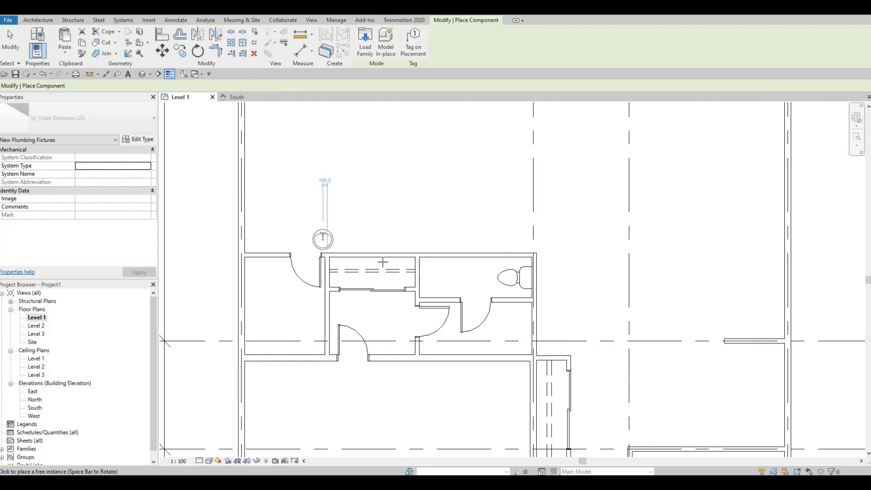
Place the 482 x 482mm round vanity sink near the washroom's left wall, in line with the toilet and 525 mm from the upper wall.
{"action": "scroll", "coordinate": [438, 277], "scroll_direction": "up", "scroll_amount": 1}
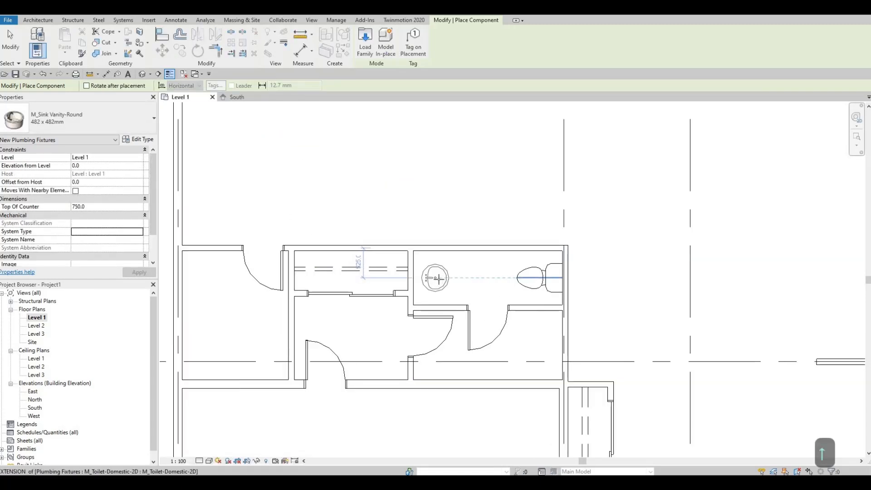
{"action": "left_click", "coordinate": [437, 344]}
{"action": "key", "text": "Escape"}
{"action": "key", "text": "Escape"}
{"action": "key", "text": "Escape"}
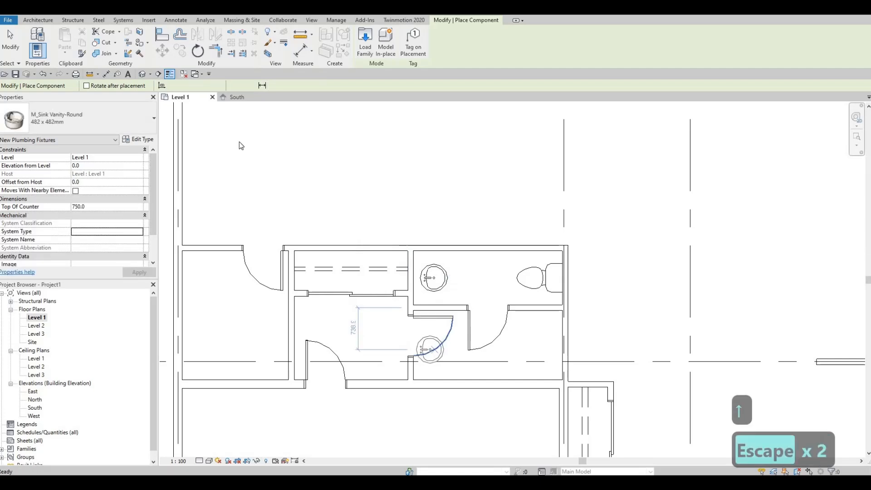
Draw a vertical Thin Lines detail line just right of the sink, from the washroom's upper wall to its lower wall, as the counter edge.
{"action": "left_click", "coordinate": [176, 20]}
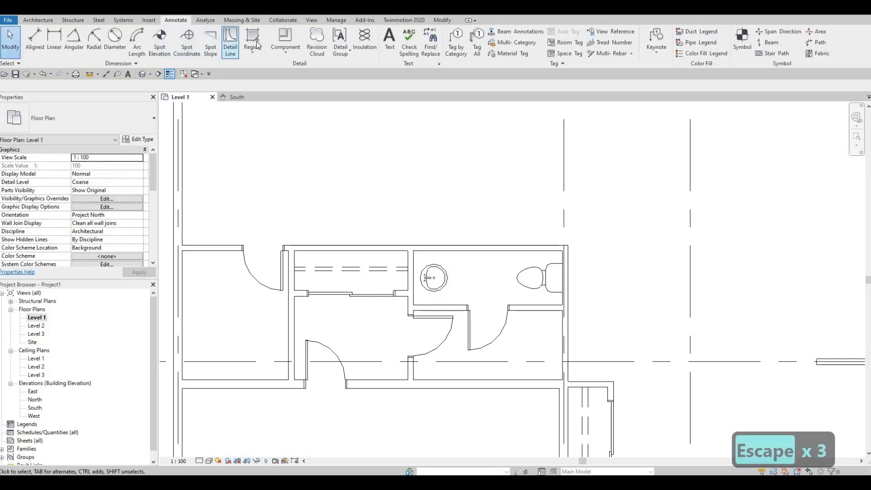
{"action": "left_click", "coordinate": [437, 47]}
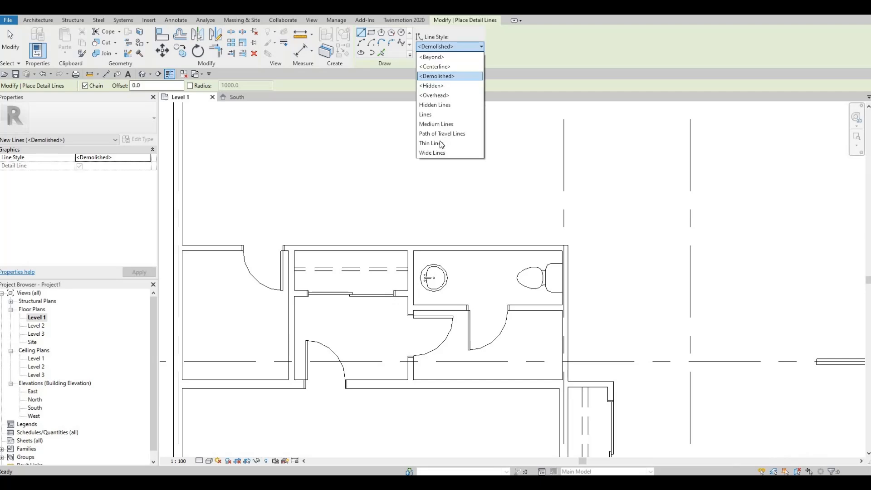
{"action": "key", "text": "Return"}
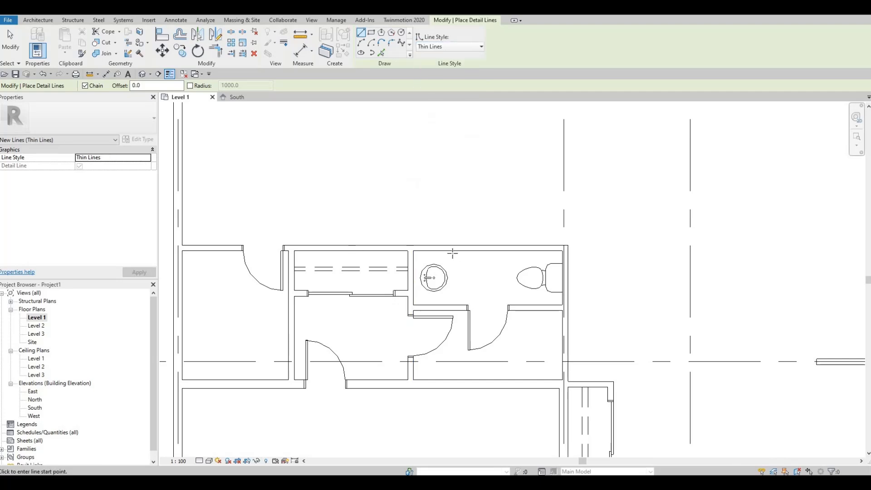
{"action": "left_click", "coordinate": [450, 251]}
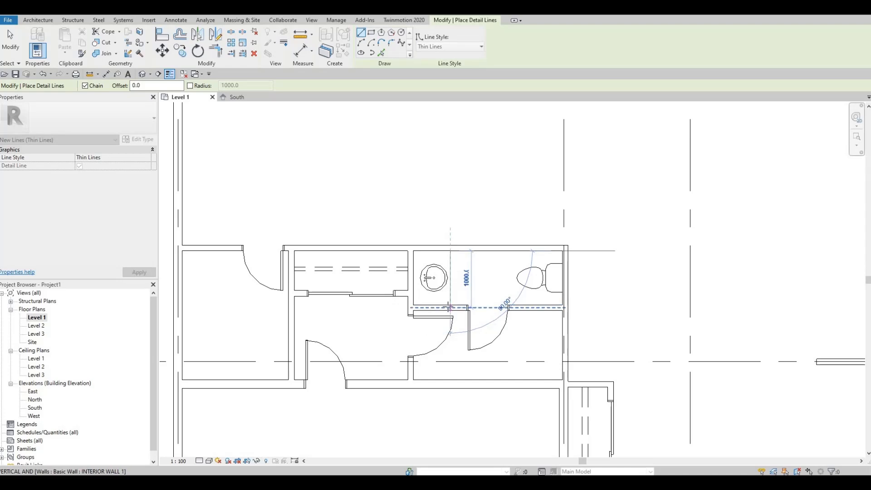
{"action": "left_click", "coordinate": [449, 303]}
{"action": "key", "text": "Escape"}
{"action": "key", "text": "Escape"}
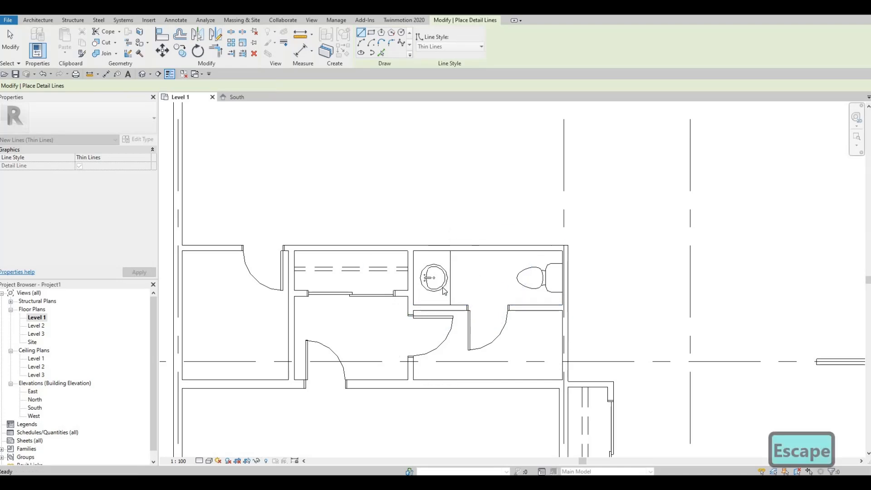
Nudge the round vanity sink slightly left and down within the counter area, and deselect it.
{"action": "scroll", "coordinate": [435, 289], "scroll_direction": "up", "scroll_amount": 1}
{"action": "left_click", "coordinate": [426, 284]}
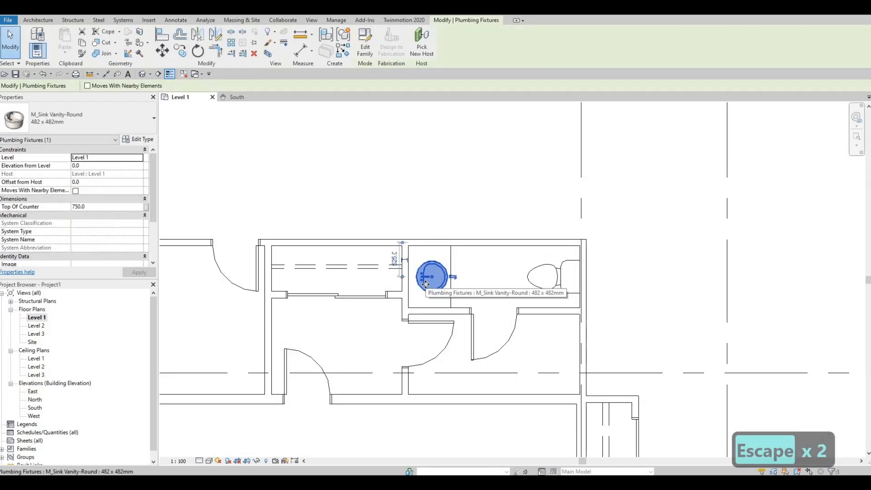
{"action": "key", "text": "Left"}
{"action": "key", "text": "Down"}
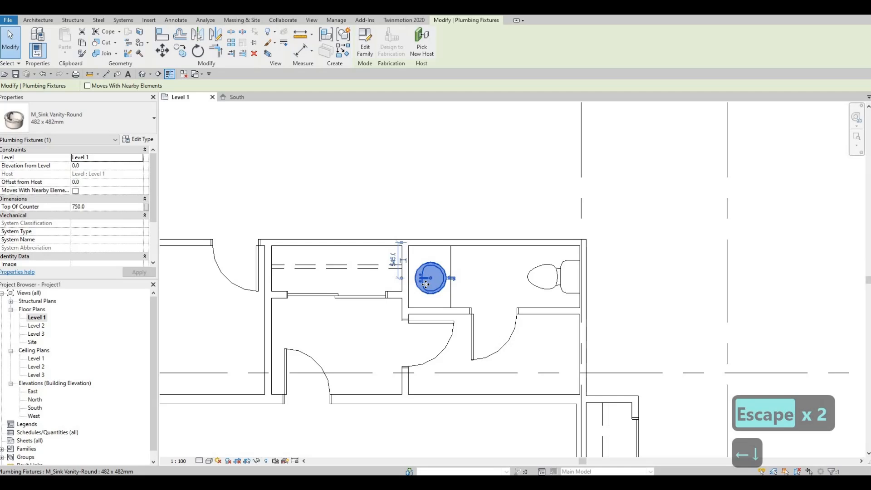
{"action": "key", "text": "Escape"}
{"action": "key", "text": "Escape"}
Cut a rectangular wall opening about 884 mm wide in the vertical interior wall just below the washroom, at the end of the small hallway.
{"action": "scroll", "coordinate": [458, 355], "scroll_direction": "down", "scroll_amount": 3}
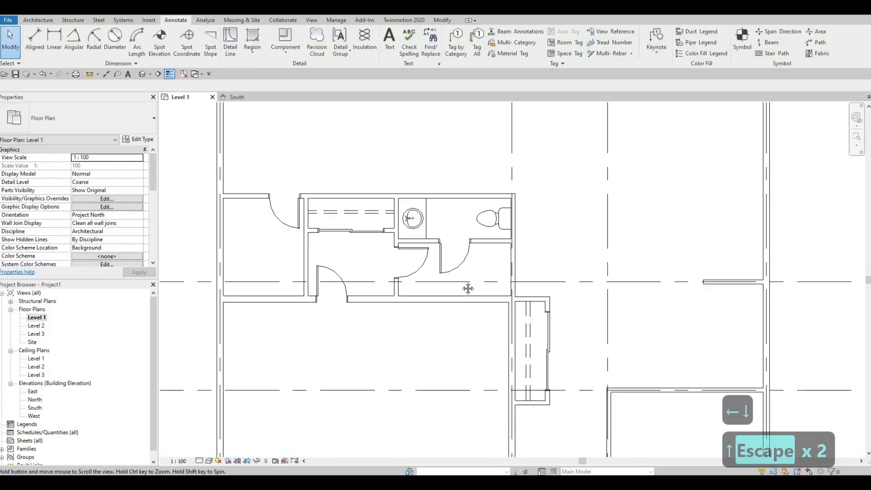
{"action": "middle_click_drag", "start_coordinate": [427, 232], "coordinate": [428, 279]}
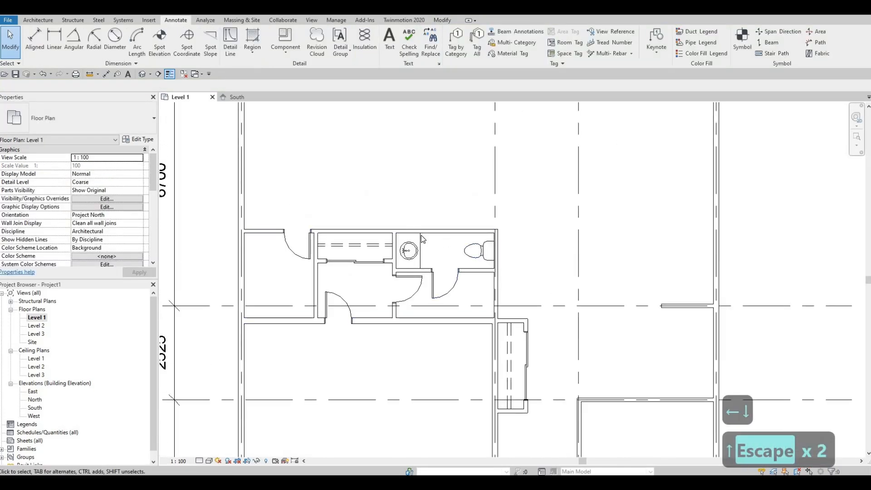
{"action": "scroll", "coordinate": [458, 279], "scroll_direction": "up", "scroll_amount": 1}
{"action": "key", "text": "Escape"}
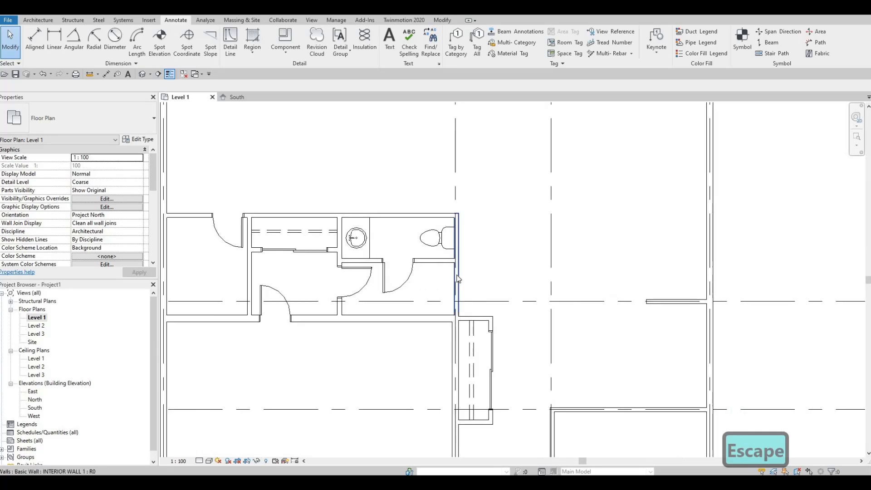
{"action": "left_click", "coordinate": [457, 279]}
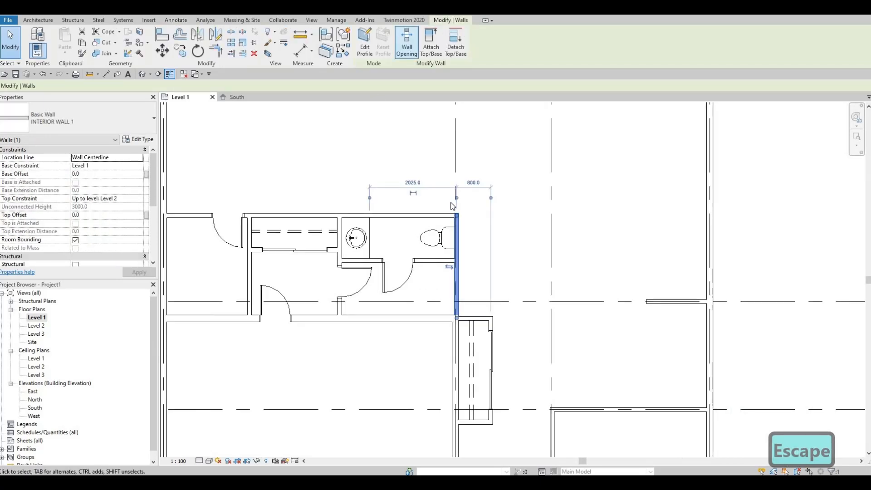
{"action": "left_click", "coordinate": [411, 53]}
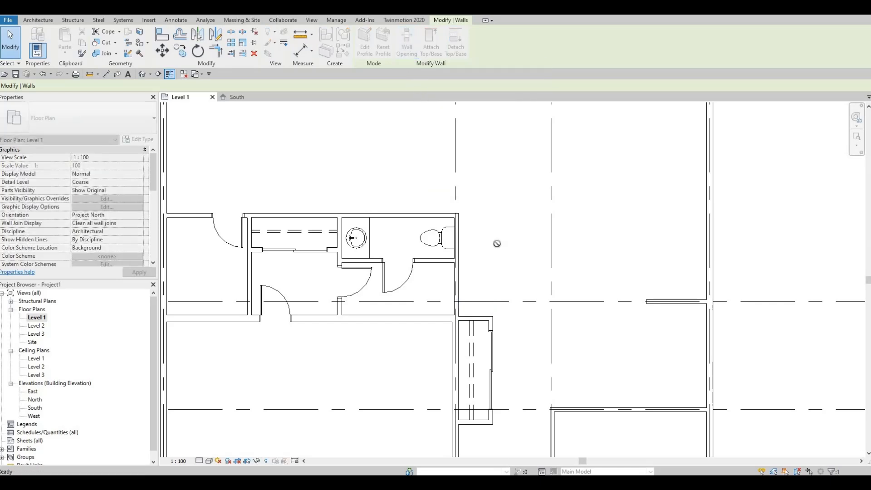
{"action": "scroll", "coordinate": [456, 272], "scroll_direction": "up", "scroll_amount": 2}
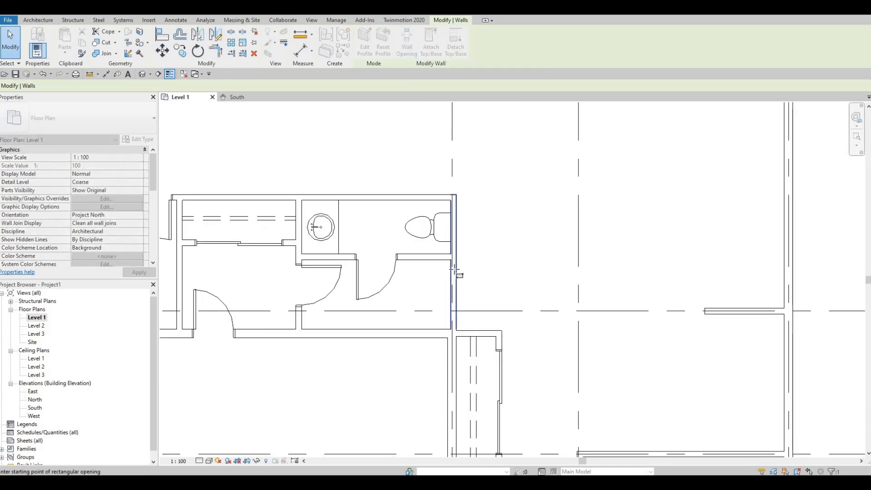
{"action": "left_click", "coordinate": [454, 271]}
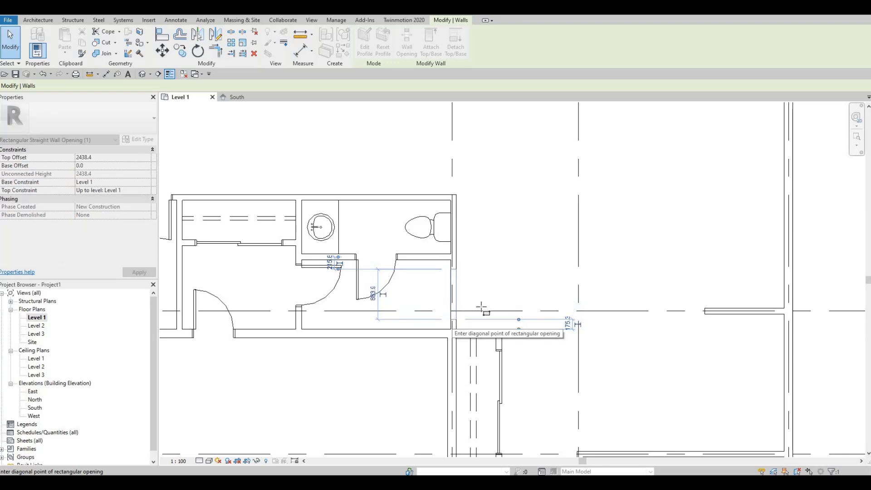
{"action": "scroll", "coordinate": [479, 300], "scroll_direction": "down", "scroll_amount": 1}
{"action": "scroll", "coordinate": [459, 276], "scroll_direction": "up", "scroll_amount": 2}
{"action": "key", "text": "Escape"}
{"action": "key", "text": "Escape"}
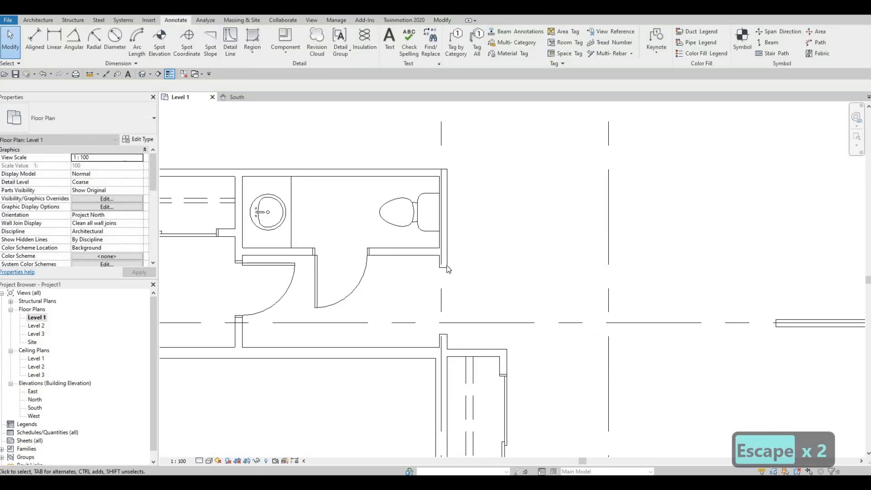
Stretch the wall opening to 975 mm wide, leaving 200 mm to the washroom wall and 100 mm to the lower wall.
{"action": "left_click", "coordinate": [448, 272]}
{"action": "key", "text": "Escape"}
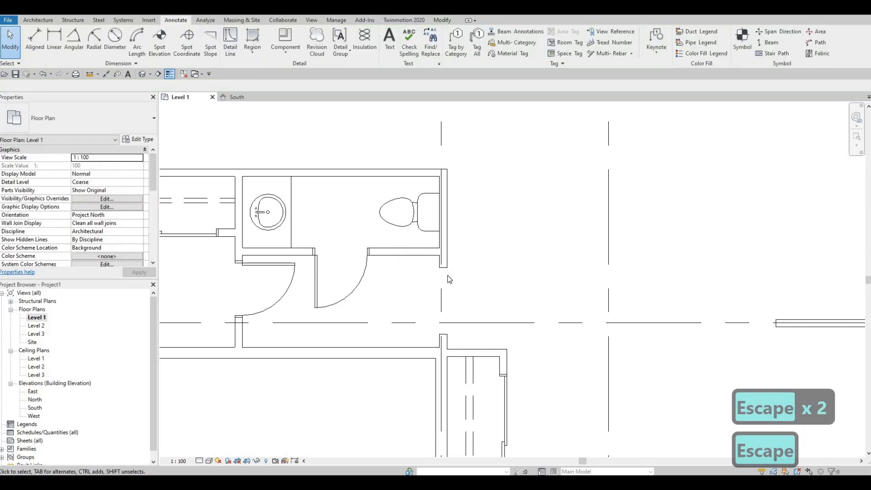
{"action": "left_click", "coordinate": [443, 272]}
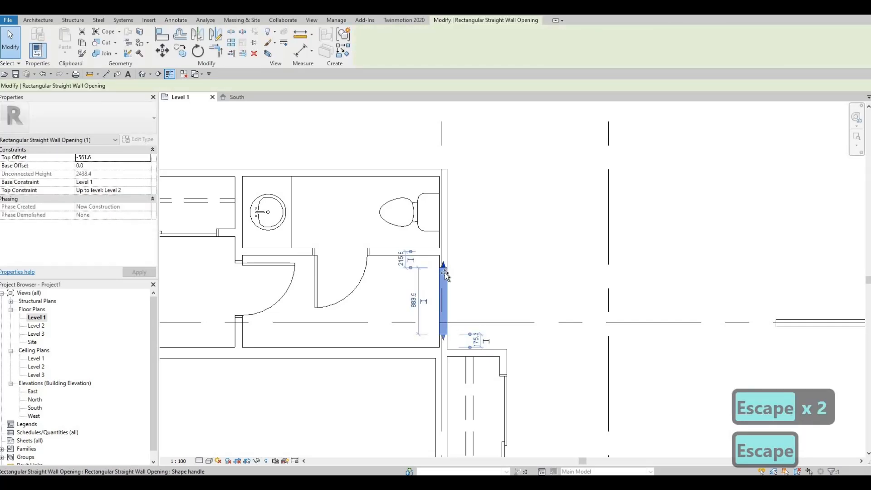
{"action": "left_click_drag", "start_coordinate": [445, 273], "coordinate": [444, 271]}
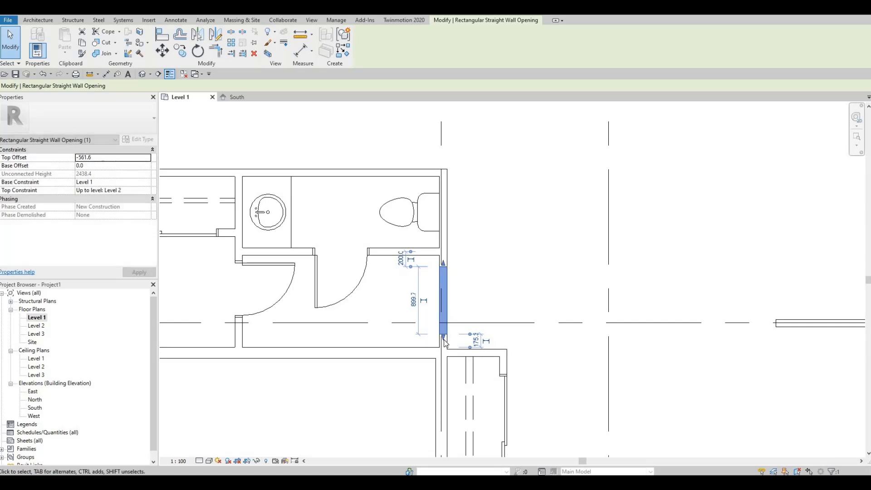
{"action": "left_click_drag", "start_coordinate": [443, 337], "coordinate": [444, 344]}
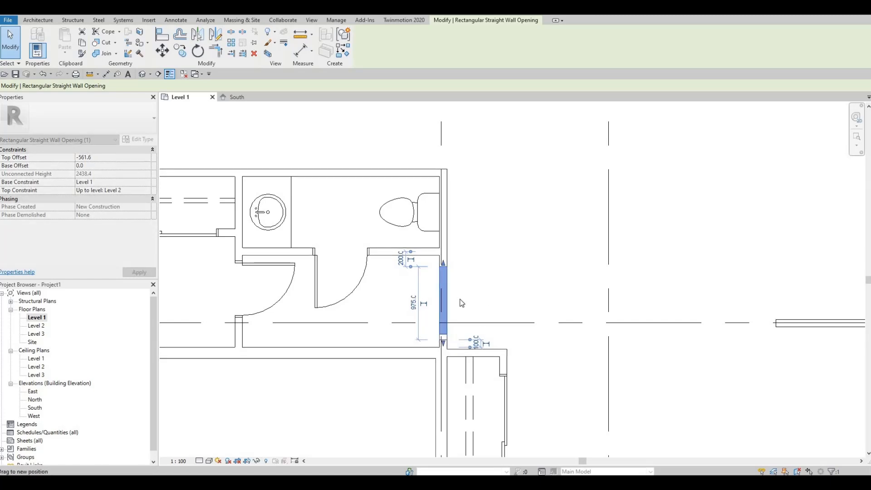
{"action": "key", "text": "Escape"}
{"action": "key", "text": "Escape"}
{"action": "middle_click_drag", "start_coordinate": [430, 299], "coordinate": [457, 297]}
{"action": "scroll", "coordinate": [454, 303], "scroll_direction": "down", "scroll_amount": 4}
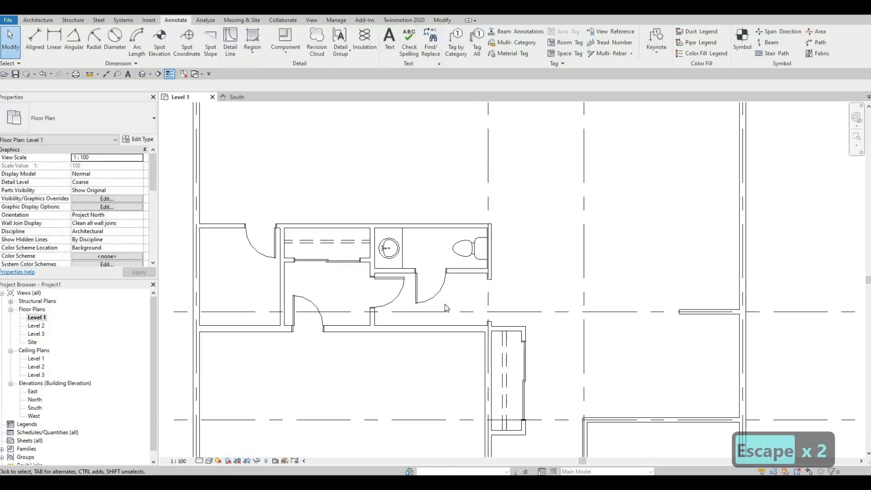
{"action": "key", "text": "F1"}
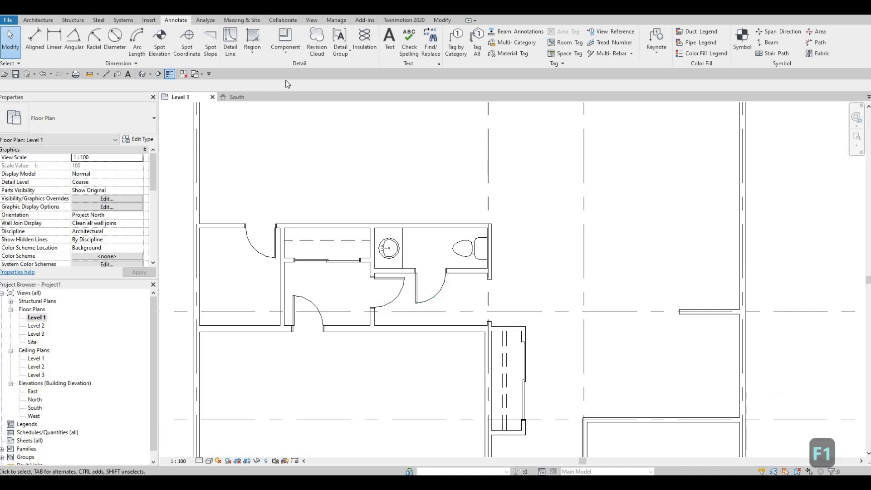
{"action": "scroll", "coordinate": [282, 153], "scroll_direction": "down", "scroll_amount": 3}
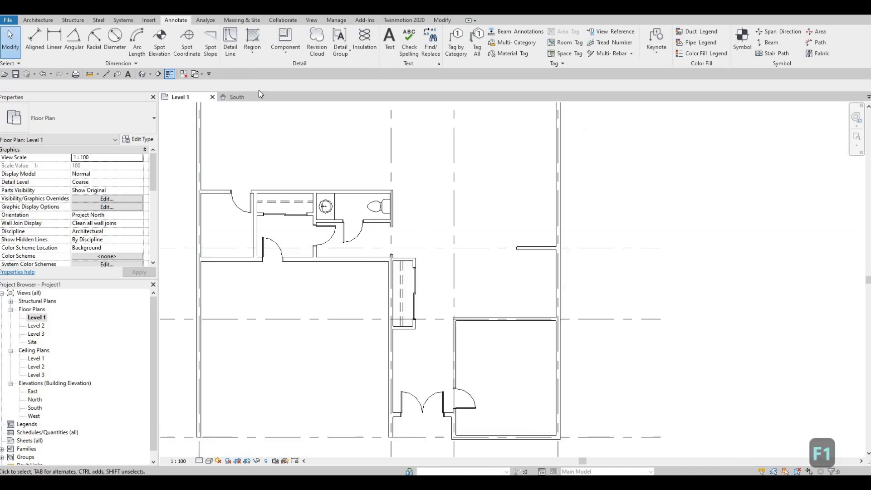
Draw two Thin Lines detail lines in the small upper-left room: about 1905 mm down from the upper wall, then about 1400 mm across to the right wall.
{"action": "middle_click_drag", "start_coordinate": [229, 222], "coordinate": [276, 232]}
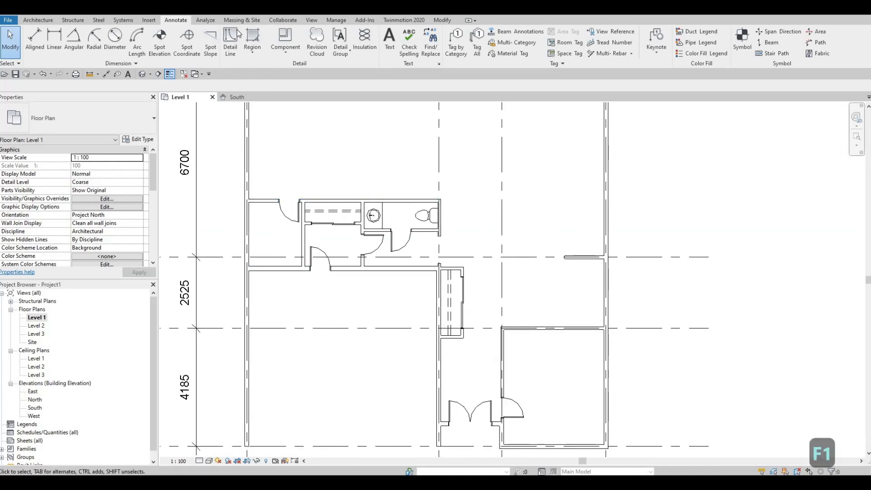
{"action": "left_click", "coordinate": [231, 43]}
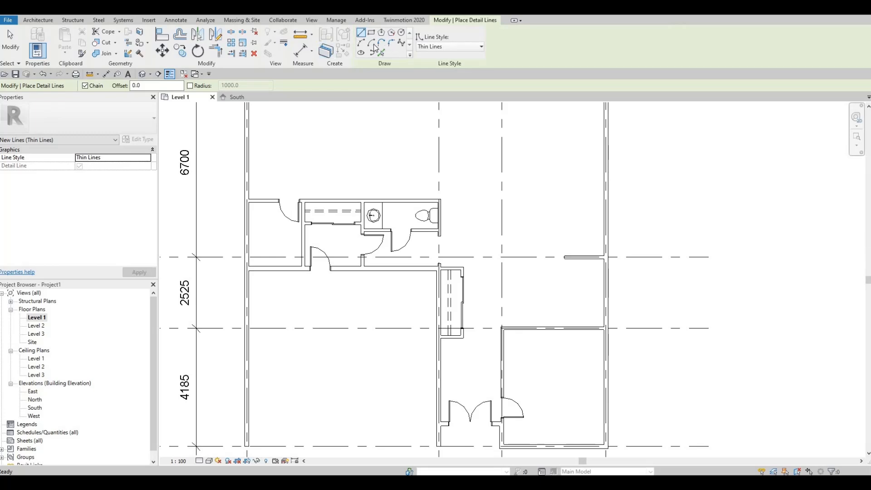
{"action": "left_click", "coordinate": [261, 200]}
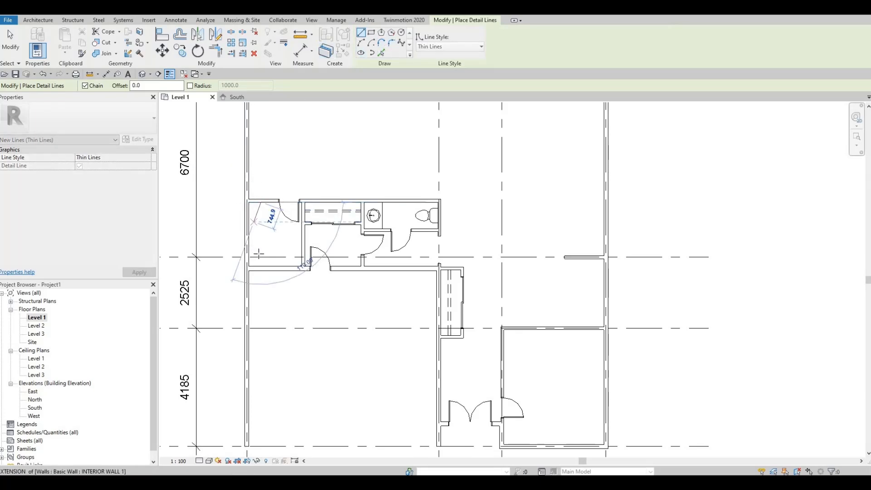
{"action": "left_click", "coordinate": [294, 250]}
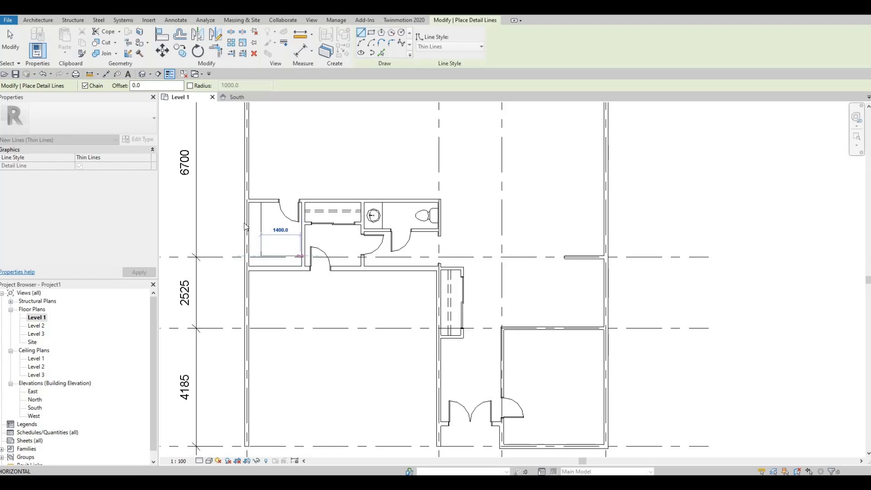
{"action": "key", "text": "Escape"}
{"action": "key", "text": "Escape"}
Nudge the vertical detail line in the small upper-left room slightly to the right.
{"action": "scroll", "coordinate": [262, 227], "scroll_direction": "up", "scroll_amount": 1}
{"action": "left_click", "coordinate": [265, 226]}
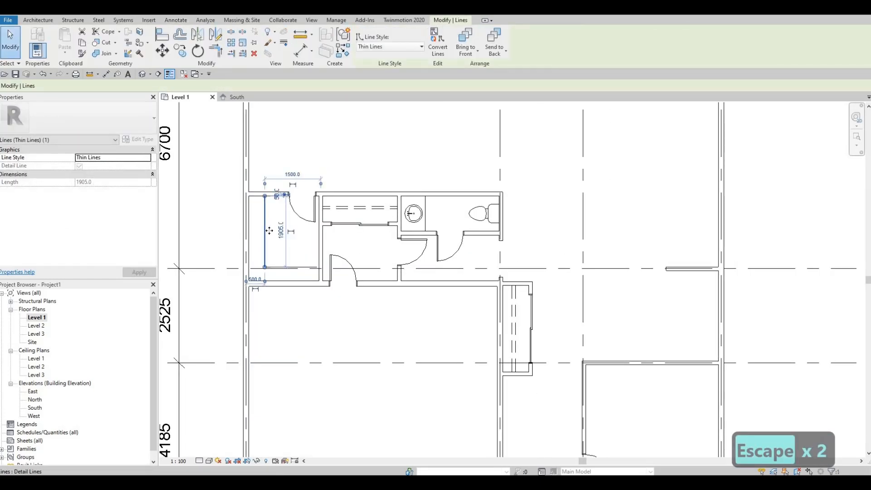
{"action": "key", "text": "Right"}
{"action": "key", "text": "Right"}
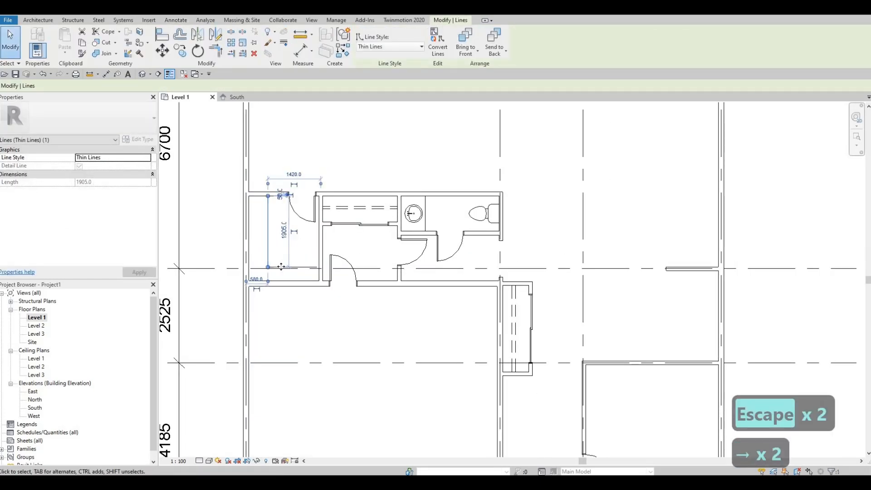
Nudge the horizontal detail line in that room slightly up and change its line style to <Demolished>.
{"action": "left_click", "coordinate": [281, 266]}
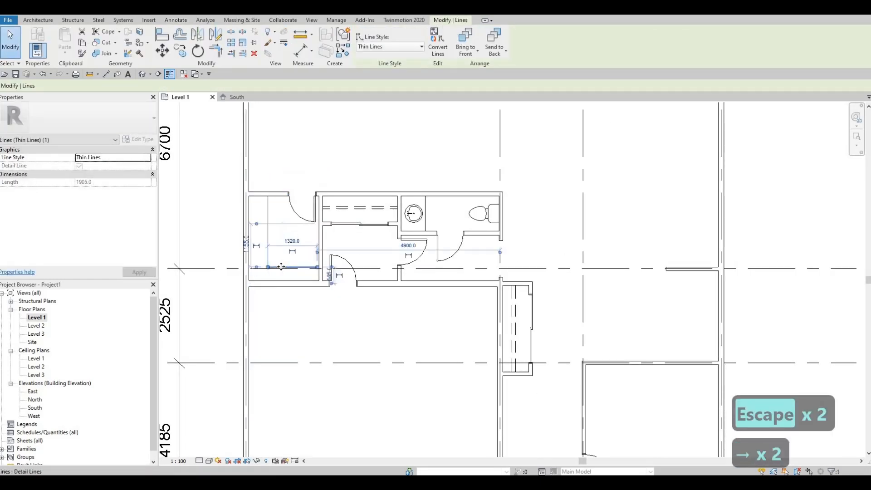
{"action": "left_click", "coordinate": [388, 47]}
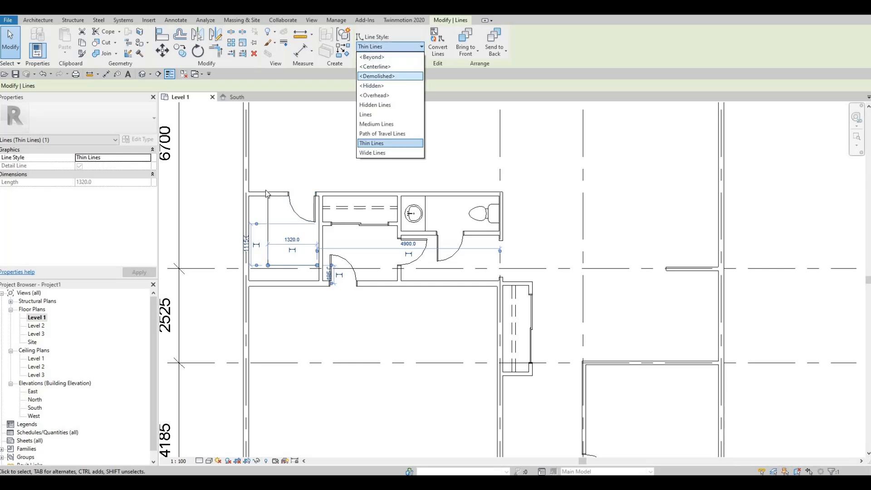
{"action": "key", "text": "Return"}
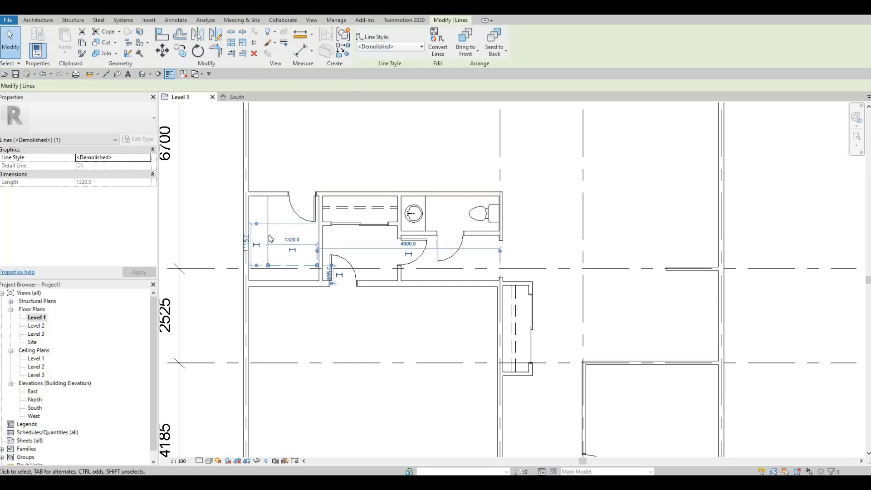
{"action": "scroll", "coordinate": [268, 104], "scroll_direction": "up", "scroll_amount": 2}
{"action": "key", "text": "Escape"}
{"action": "key", "text": "Escape"}
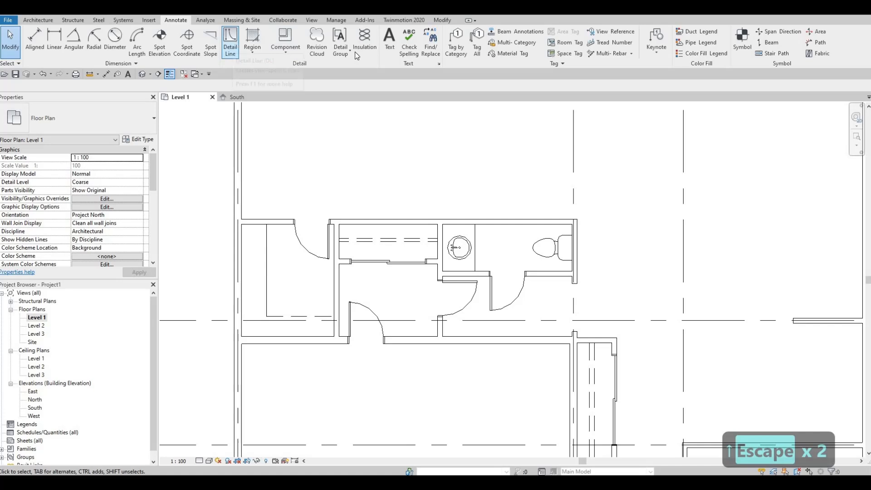
Draw a vertical <Demolished> detail line 100 mm left of the solid vertical line, from the room's upper wall down to grid B.
{"action": "left_click", "coordinate": [231, 43]}
{"action": "left_click", "coordinate": [449, 46]}
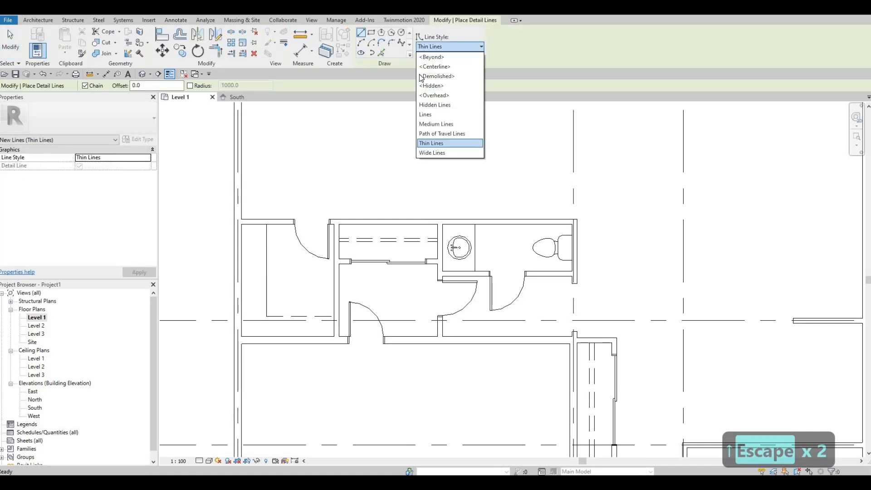
{"action": "left_click", "coordinate": [436, 76]}
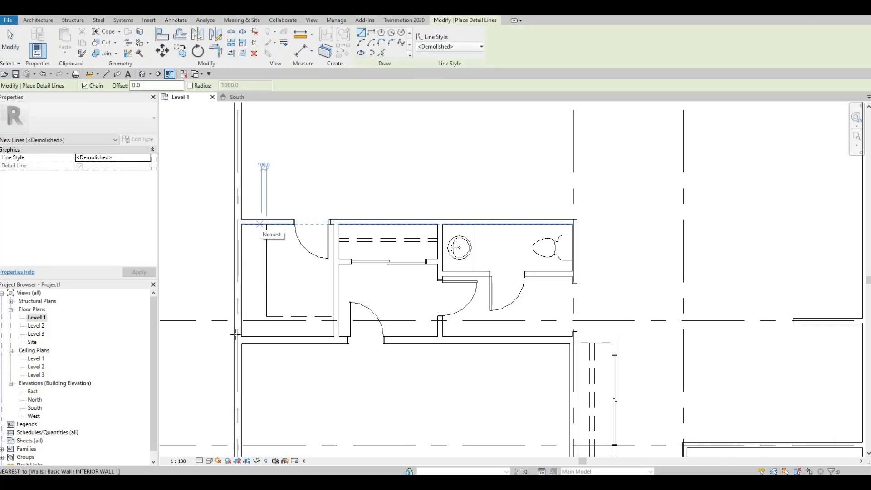
{"action": "left_click", "coordinate": [260, 223]}
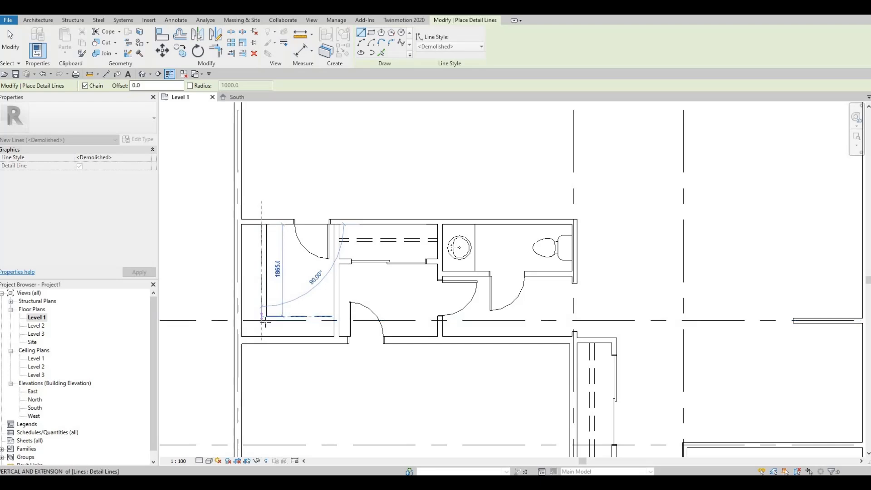
{"action": "left_click", "coordinate": [261, 316]}
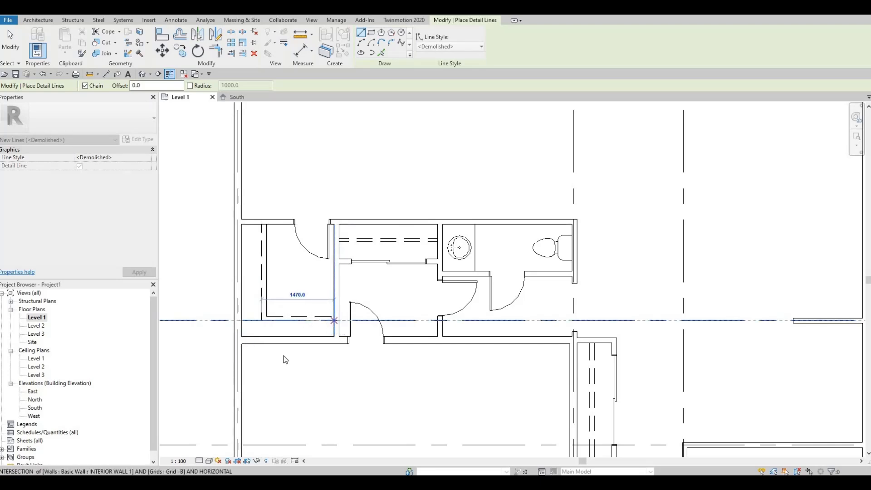
{"action": "key", "text": "Escape"}
{"action": "key", "text": "Escape"}
Review the Level 1 layout from the upper rooms and closets down to the entrance and the lower-right room.
{"action": "scroll", "coordinate": [442, 290], "scroll_direction": "down", "scroll_amount": 5}
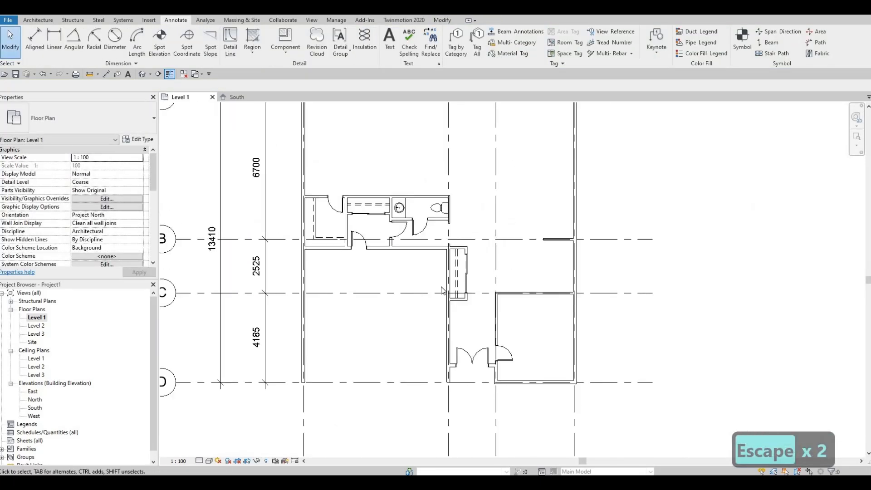
{"action": "middle_click_drag", "start_coordinate": [442, 291], "coordinate": [424, 364]}
{"action": "scroll", "coordinate": [392, 281], "scroll_direction": "down", "scroll_amount": 1}
{"action": "scroll", "coordinate": [393, 274], "scroll_direction": "up", "scroll_amount": 1}
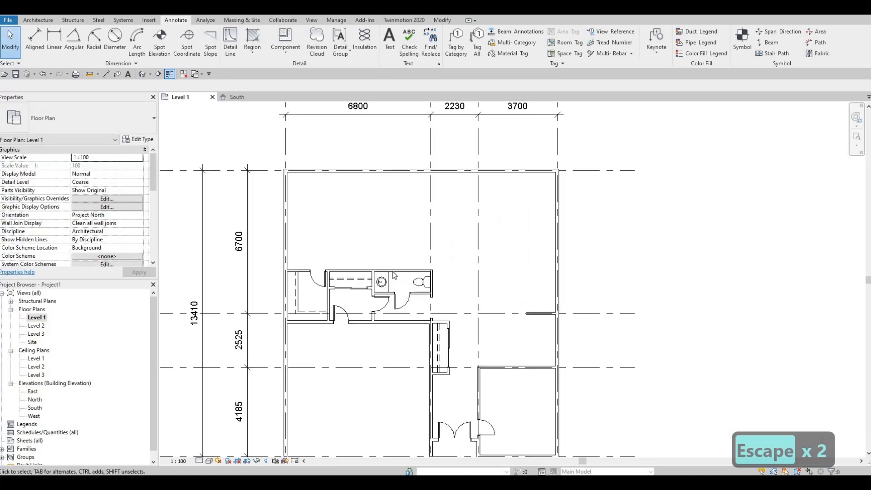
{"action": "middle_click_drag", "start_coordinate": [372, 241], "coordinate": [335, 249]}
{"action": "middle_click_drag", "start_coordinate": [375, 221], "coordinate": [339, 267]}
{"action": "scroll", "coordinate": [452, 354], "scroll_direction": "down", "scroll_amount": 1}
{"action": "middle_click_drag", "start_coordinate": [452, 354], "coordinate": [490, 269]}
{"action": "scroll", "coordinate": [490, 269], "scroll_direction": "down", "scroll_amount": 2}
{"action": "middle_click_drag", "start_coordinate": [487, 322], "coordinate": [461, 306]}
{"action": "scroll", "coordinate": [449, 311], "scroll_direction": "up", "scroll_amount": 2}
{"action": "middle_click_drag", "start_coordinate": [422, 328], "coordinate": [460, 295]}
{"action": "scroll", "coordinate": [464, 287], "scroll_direction": "up", "scroll_amount": 1}
{"action": "middle_click_drag", "start_coordinate": [203, 125], "coordinate": [200, 137]}
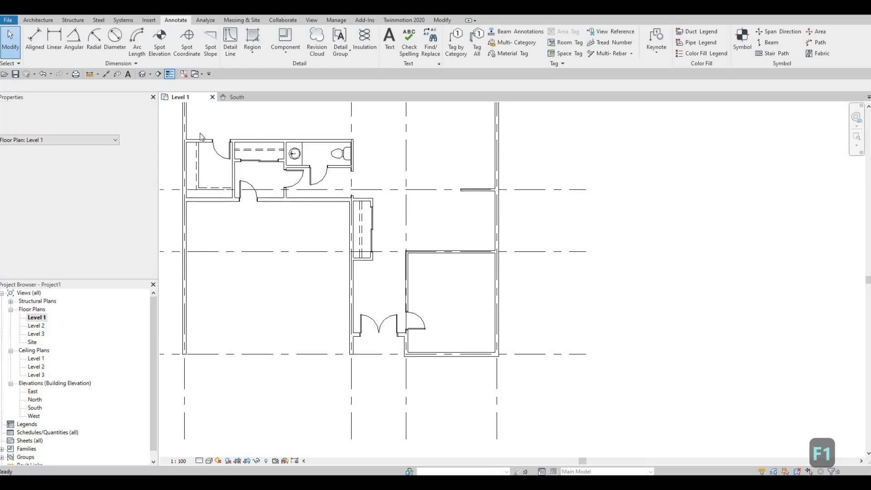
Load the M_Desk family from the Canada library's Furniture Tables folder, overwriting the existing version and its parameter values.
{"action": "left_click", "coordinate": [149, 21]}
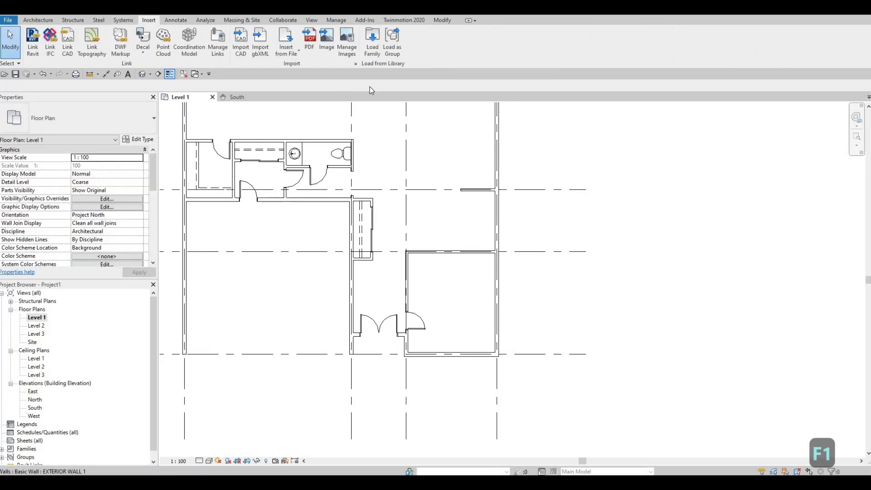
{"action": "left_click", "coordinate": [372, 42]}
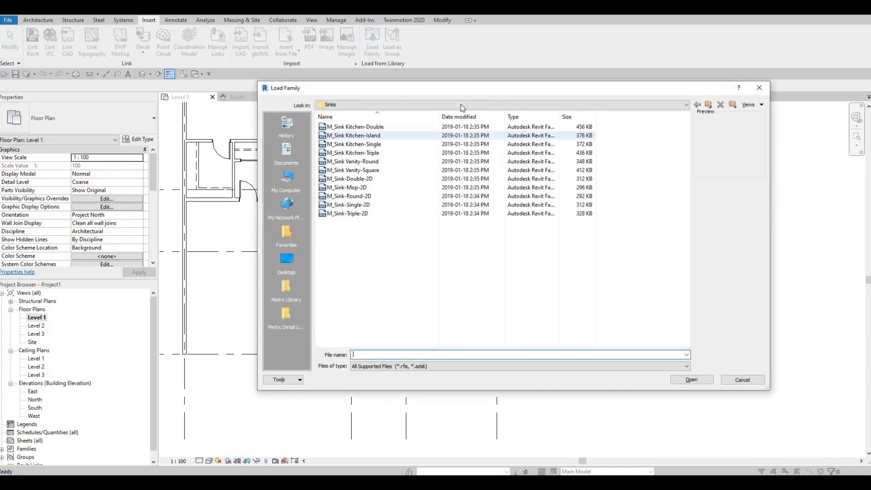
{"action": "scroll", "coordinate": [410, 149], "scroll_direction": "up", "scroll_amount": 1}
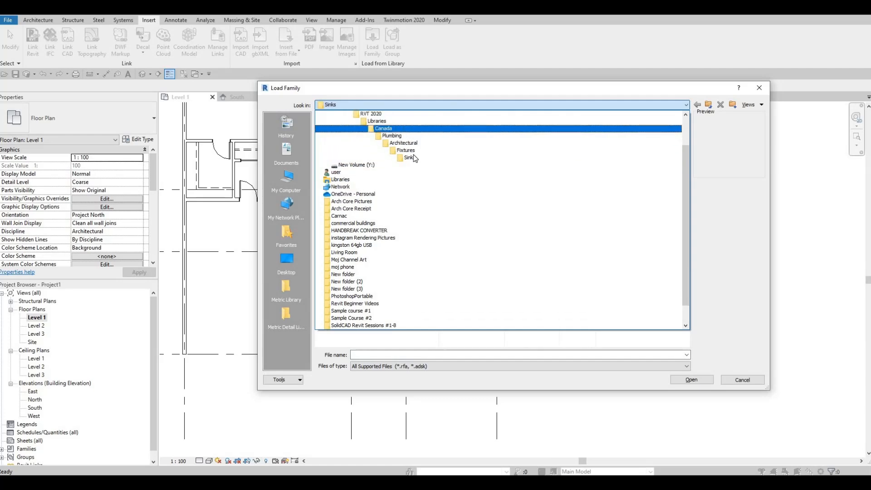
{"action": "left_click", "coordinate": [383, 128]}
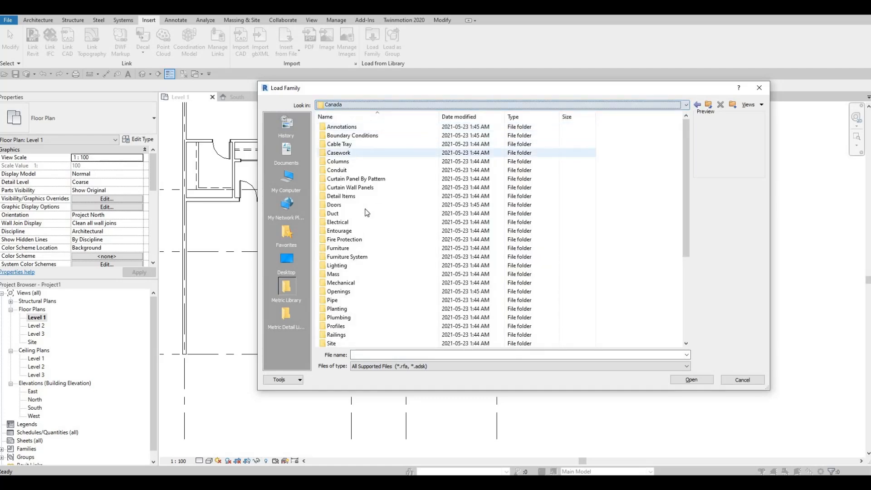
{"action": "left_click", "coordinate": [357, 249]}
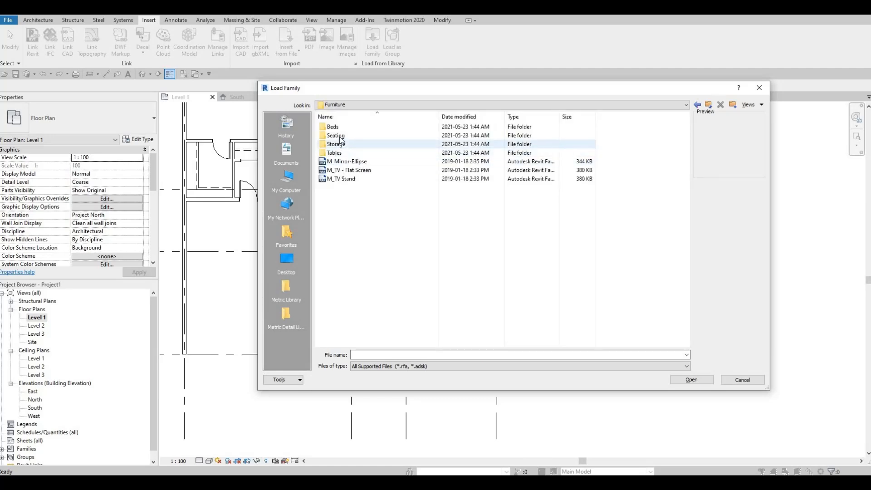
{"action": "double_click", "coordinate": [338, 152]}
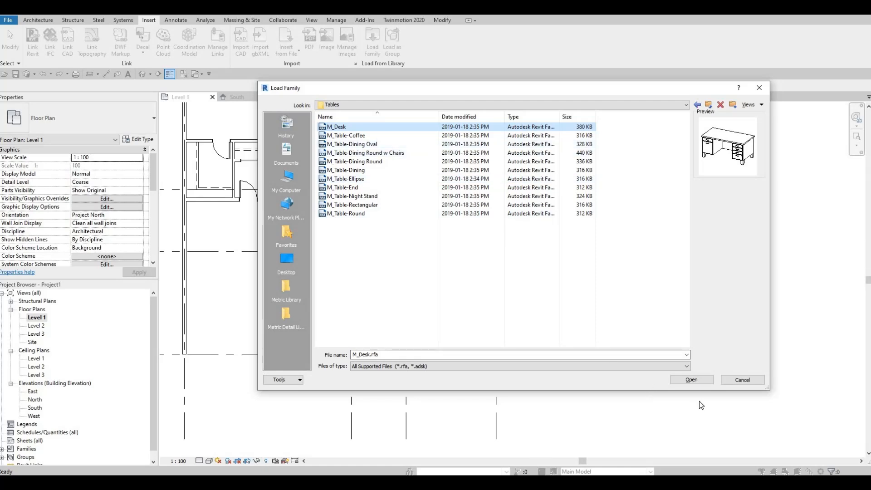
{"action": "left_click", "coordinate": [690, 380]}
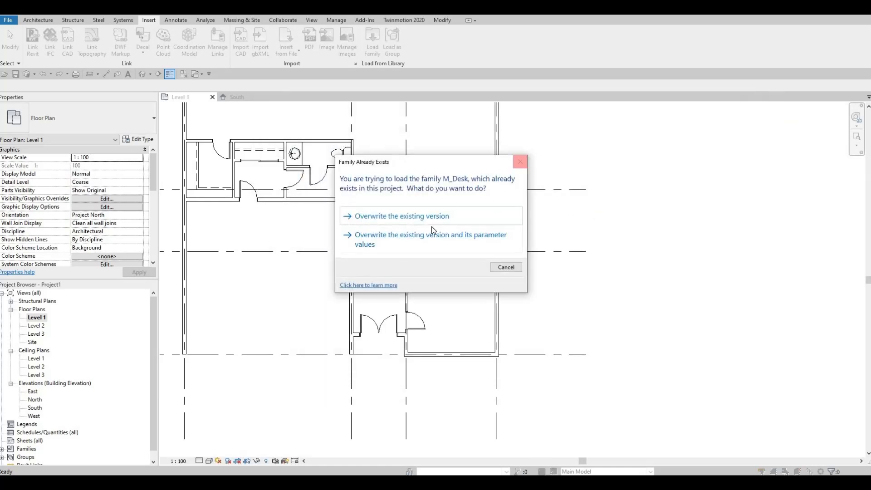
{"action": "left_click", "coordinate": [432, 234]}
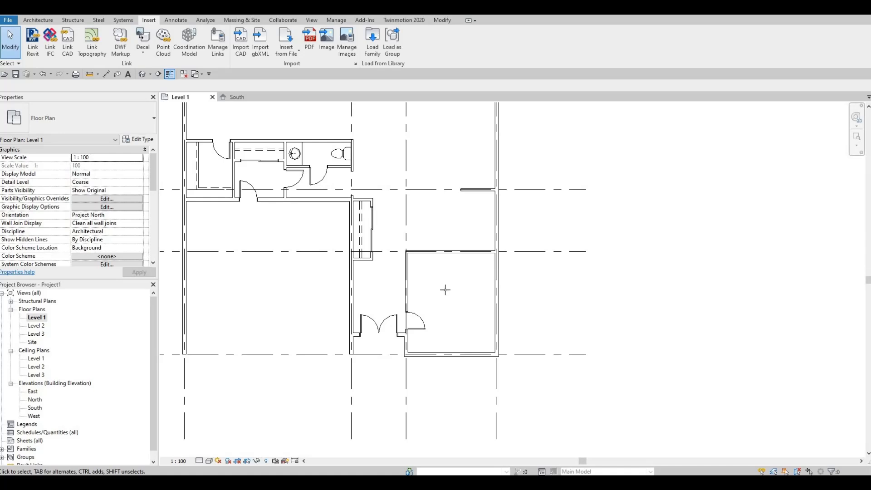
{"action": "key", "text": "c"}
{"action": "key", "text": "m"}
{"action": "key", "text": "Escape"}
{"action": "key", "text": "Escape"}
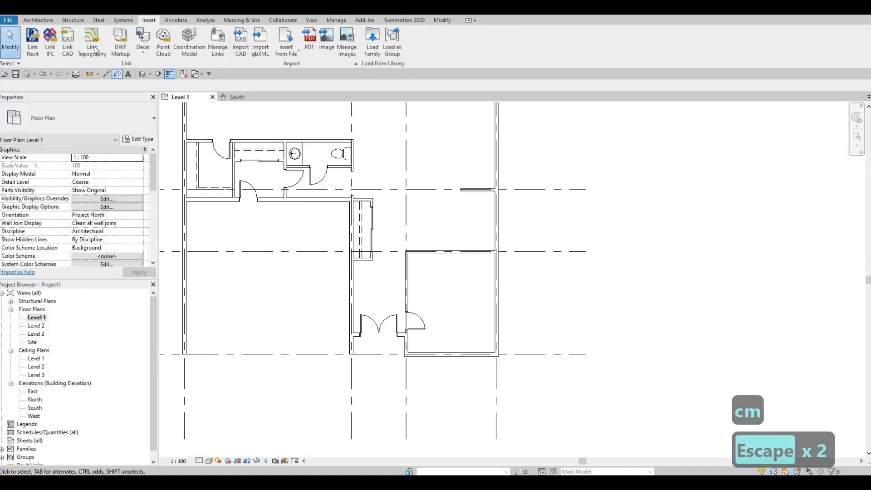
Place an M_Desk 1525 x 762mm component, rotated to stand vertically, near the middle of the lower-right room.
{"action": "left_click", "coordinate": [43, 21]}
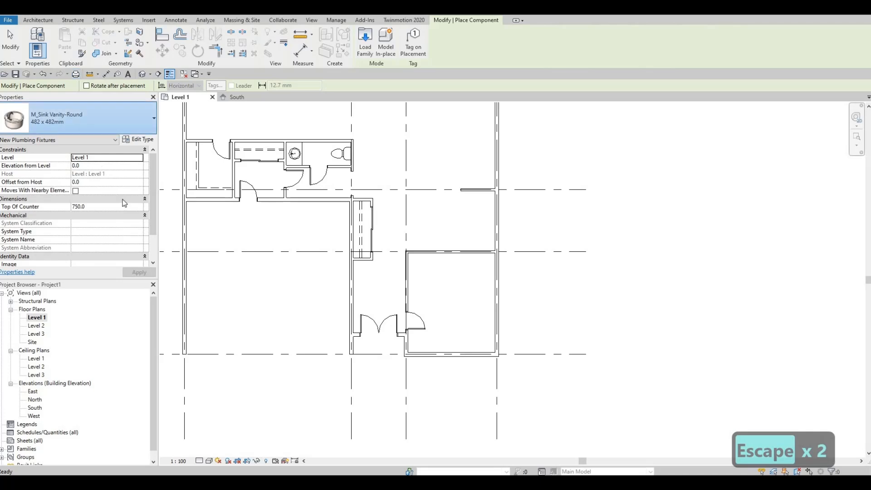
{"action": "left_click", "coordinate": [68, 119]}
{"action": "left_click_drag", "start_coordinate": [157, 296], "coordinate": [160, 149]}
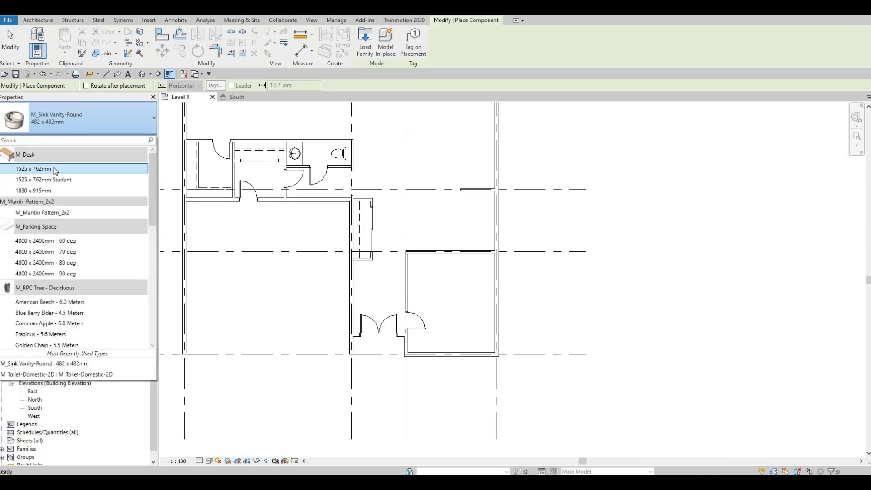
{"action": "left_click", "coordinate": [54, 169]}
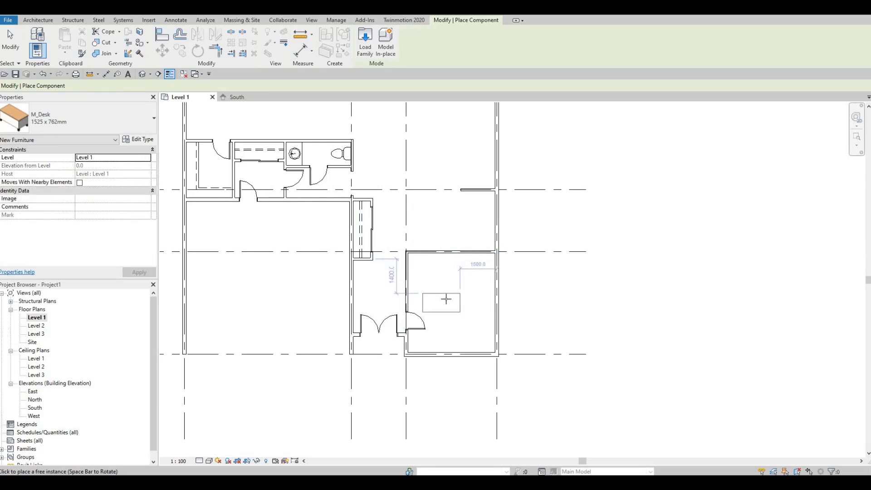
{"action": "key", "text": "space"}
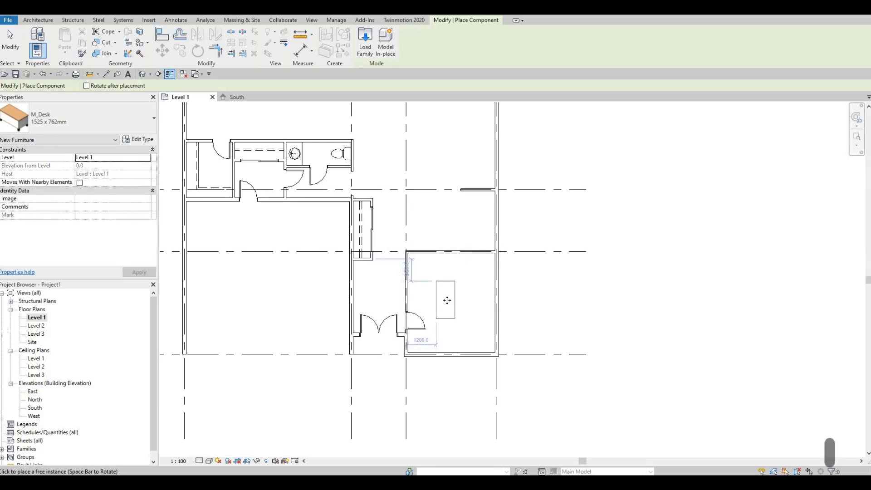
{"action": "left_click", "coordinate": [477, 281]}
{"action": "key", "text": "Escape"}
{"action": "key", "text": "Escape"}
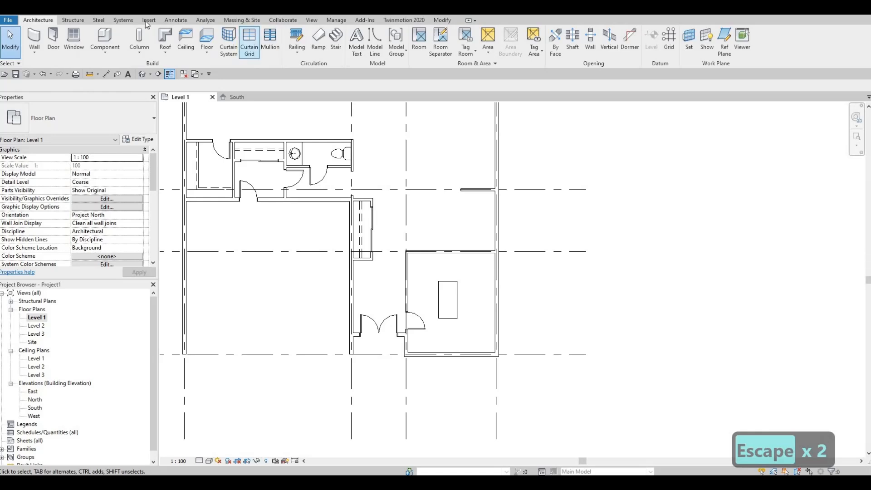
Load the M_Chair-Executive family from the Canada library's Furniture Seating folder.
{"action": "left_click", "coordinate": [146, 21]}
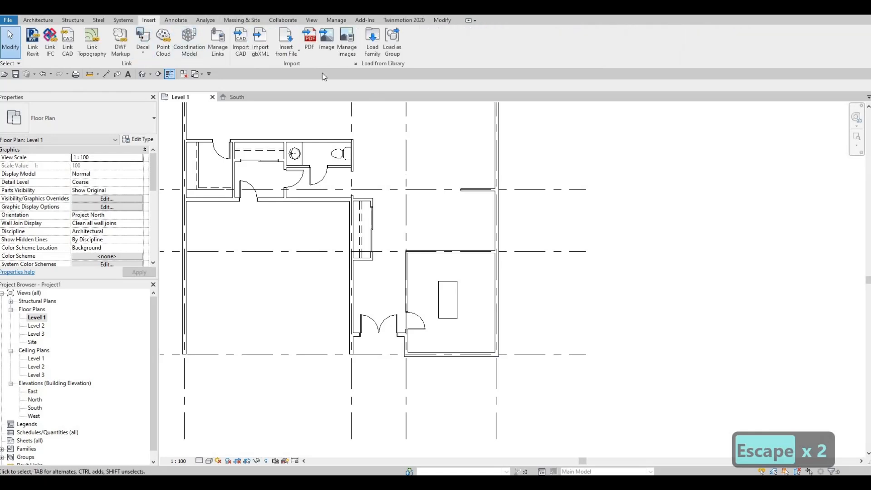
{"action": "left_click", "coordinate": [370, 49]}
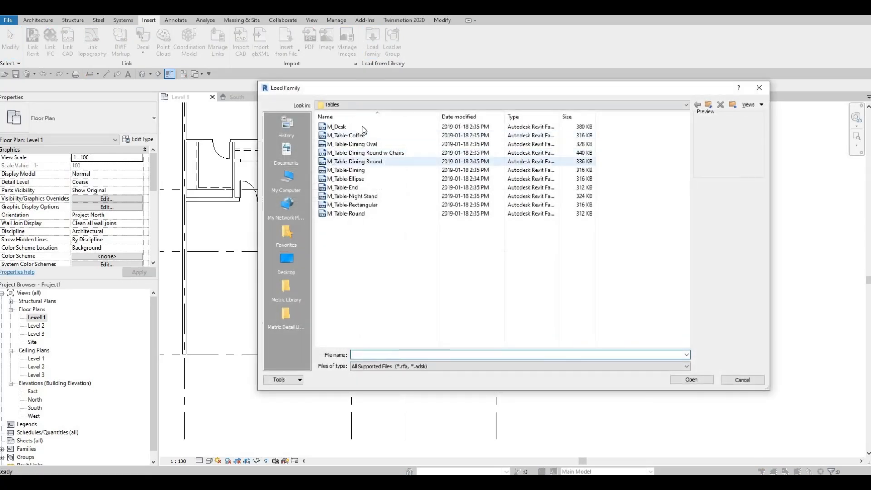
{"action": "left_click", "coordinate": [364, 105]}
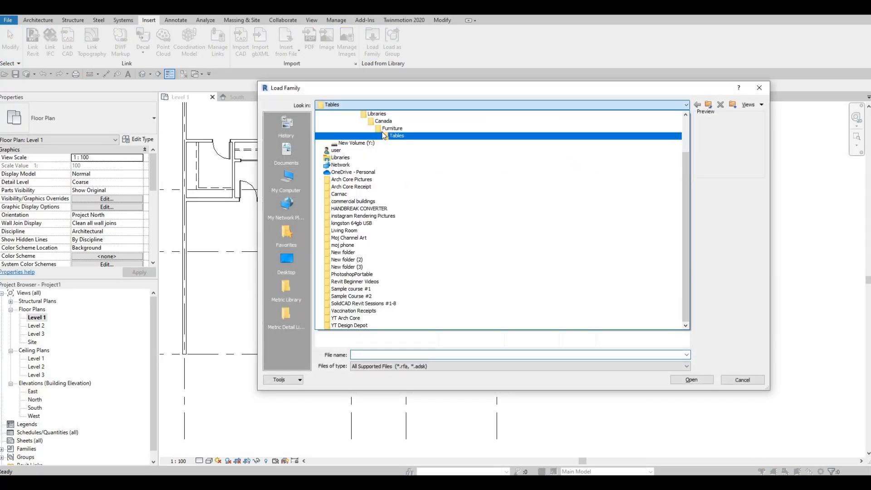
{"action": "left_click", "coordinate": [361, 132]}
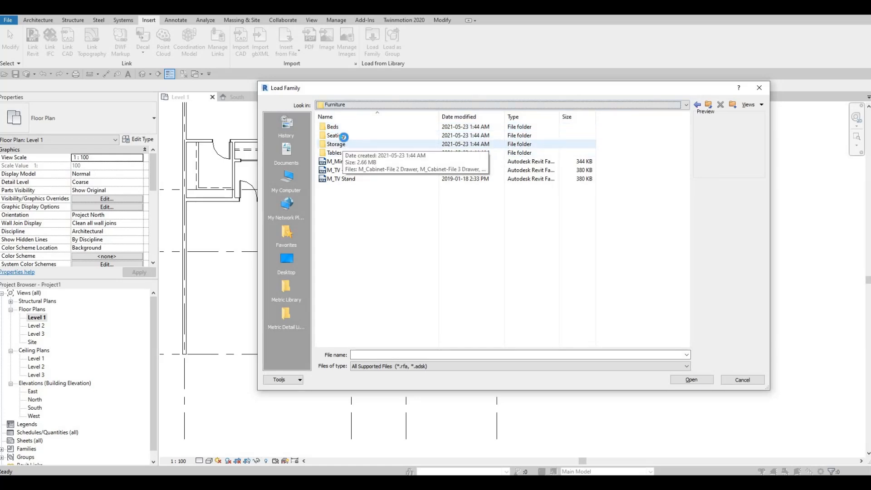
{"action": "double_click", "coordinate": [357, 136]}
{"action": "key", "text": "Down"}
{"action": "key", "text": "Down"}
{"action": "key", "text": "Down"}
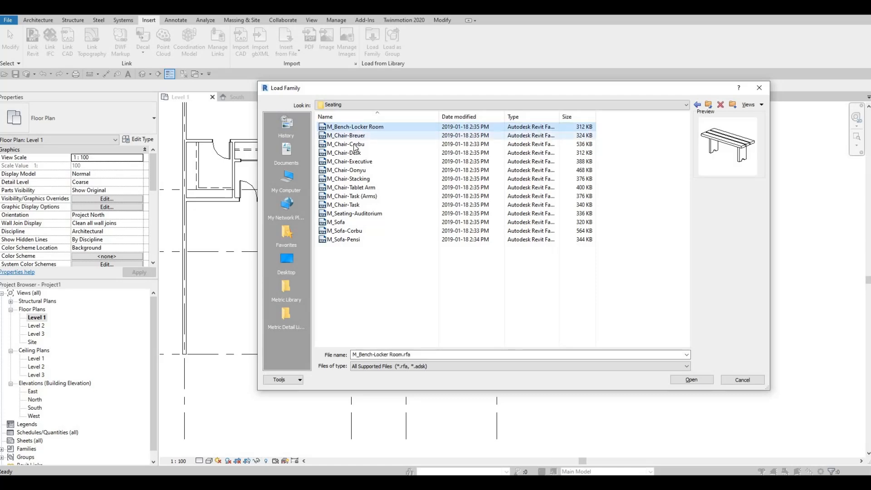
{"action": "key", "text": "Down"}
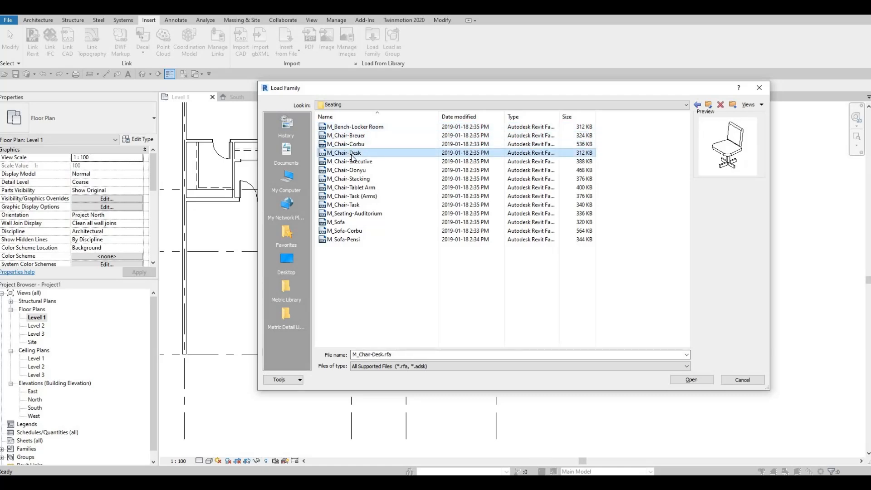
{"action": "left_click", "coordinate": [354, 162]}
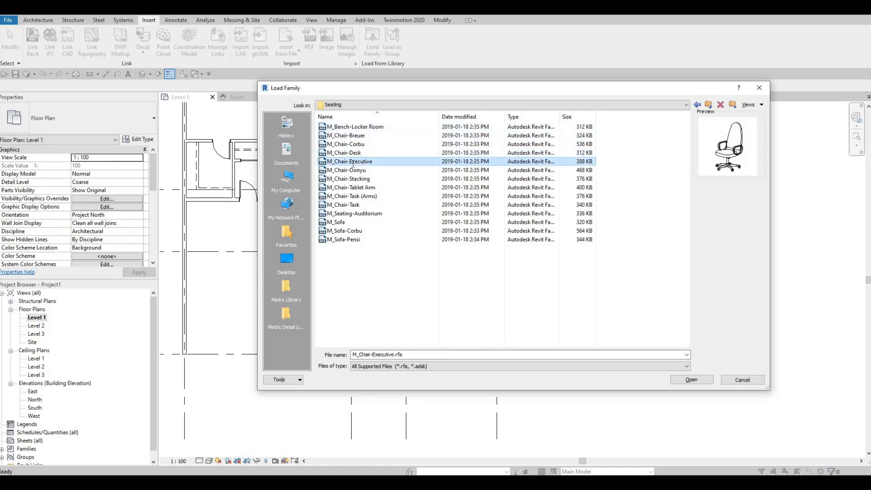
{"action": "left_click", "coordinate": [351, 154]}
{"action": "left_click", "coordinate": [353, 162]}
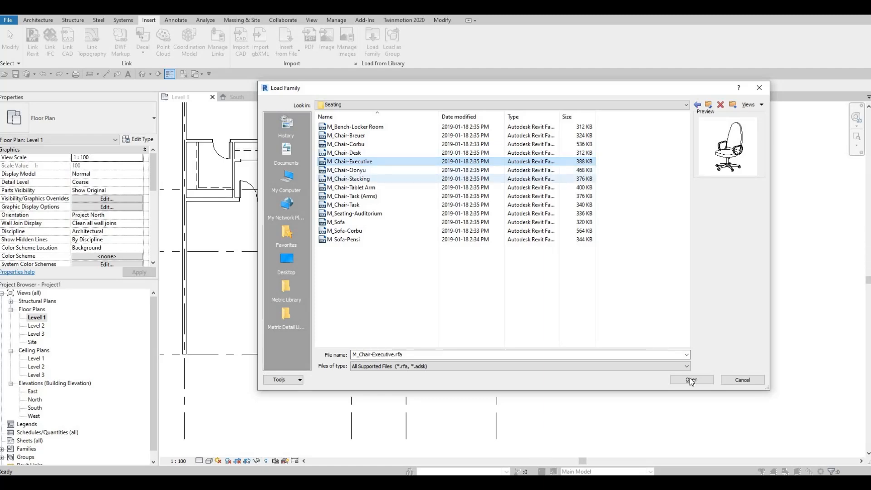
{"action": "key", "text": "Return"}
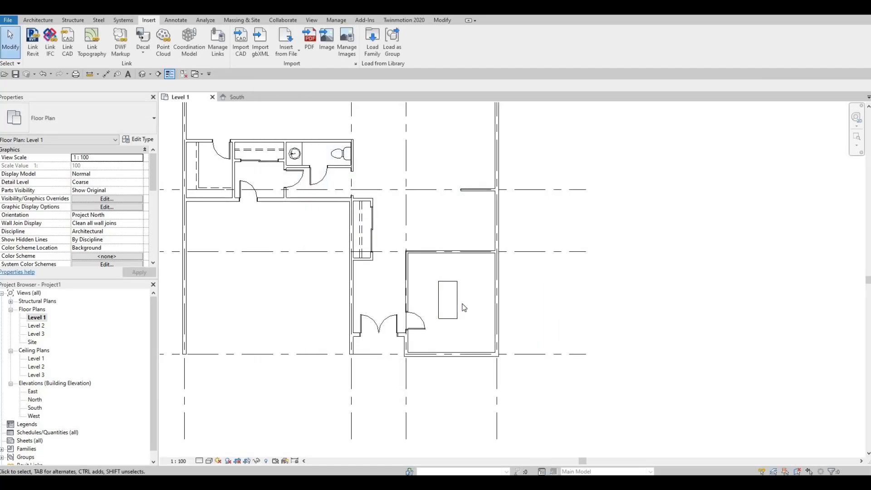
Place an M_Chair-Executive component facing the desk, centred on the desk's right edge in the lower-right room.
{"action": "key", "text": "c"}
{"action": "key", "text": "m"}
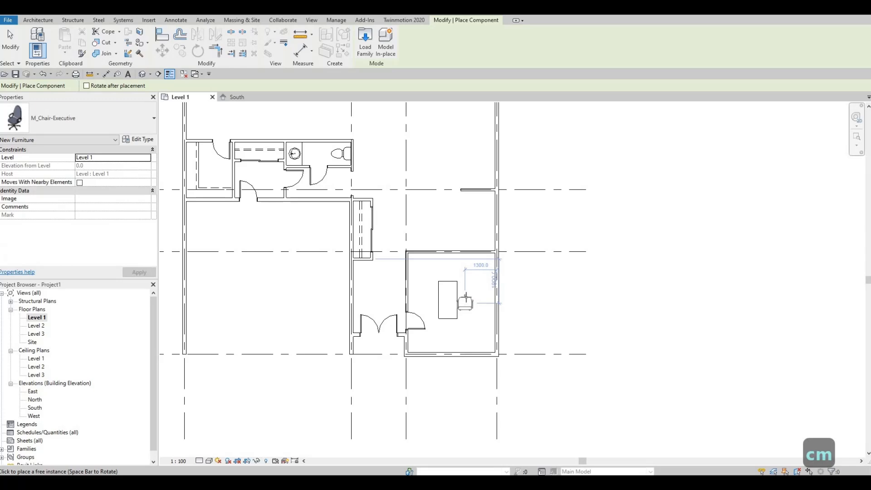
{"action": "scroll", "coordinate": [465, 301], "scroll_direction": "up", "scroll_amount": 4}
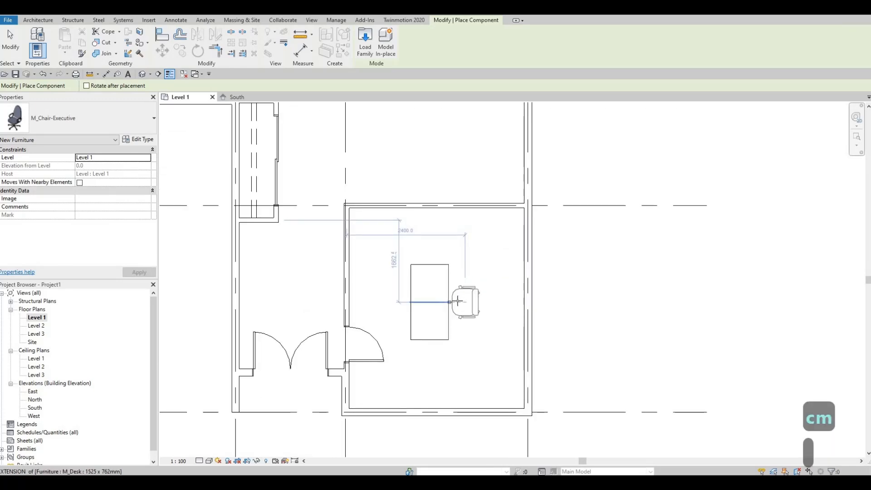
{"action": "left_click", "coordinate": [458, 301]}
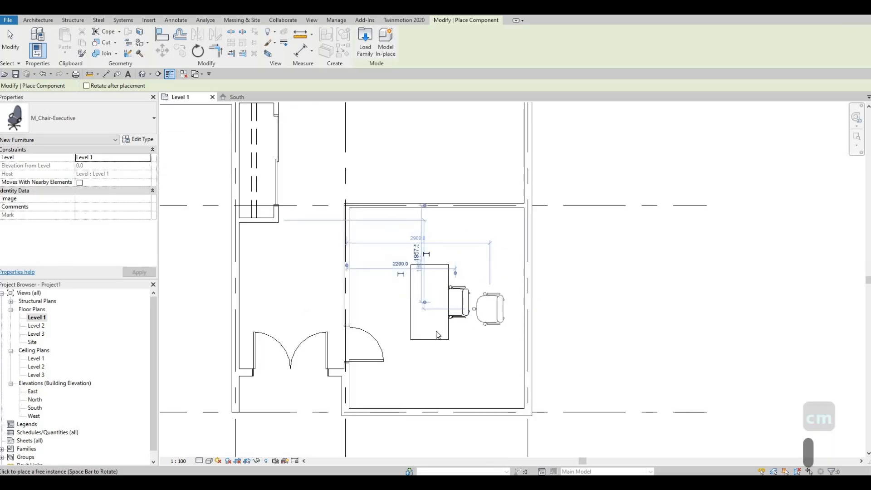
{"action": "key", "text": "Escape"}
{"action": "key", "text": "Escape"}
Load the M_Credenza family from the Canada library's Furniture Storage folder.
{"action": "scroll", "coordinate": [490, 268], "scroll_direction": "down", "scroll_amount": 3}
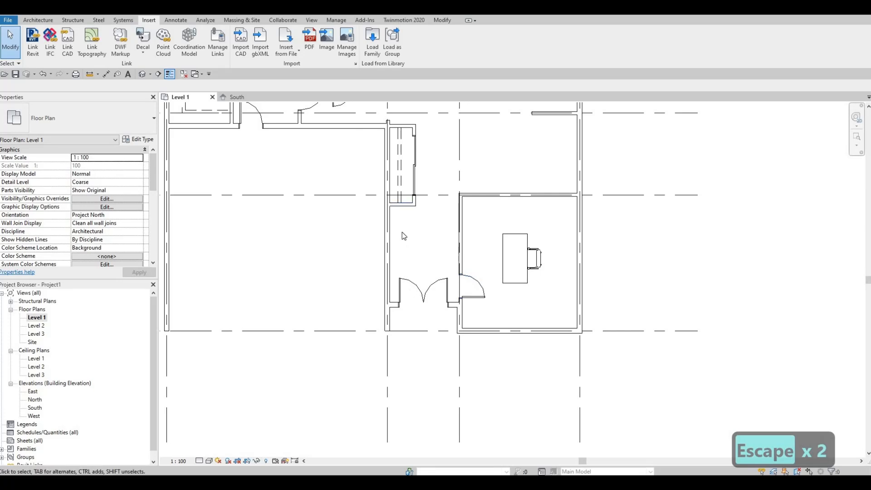
{"action": "left_click", "coordinate": [371, 43]}
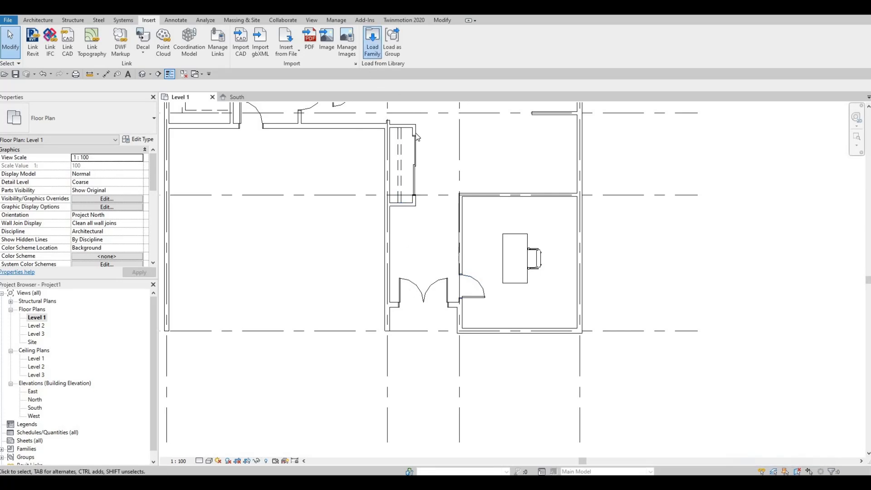
{"action": "left_click", "coordinate": [415, 105]}
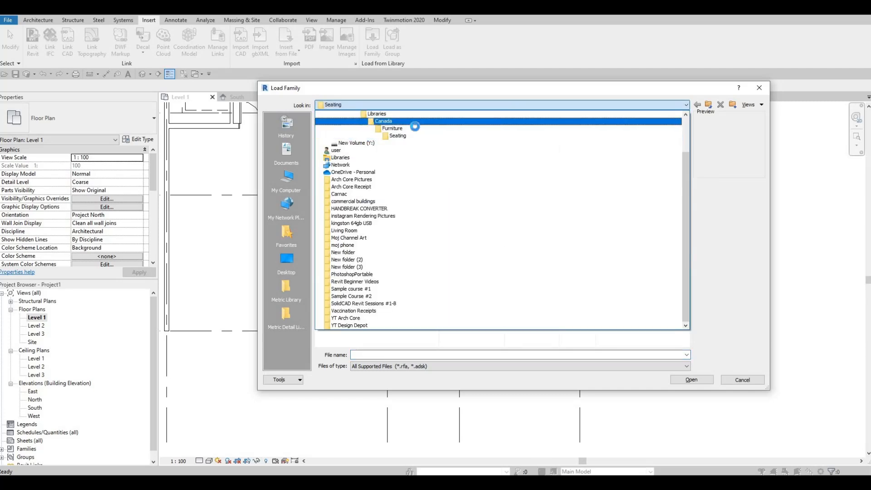
{"action": "left_click", "coordinate": [411, 121]}
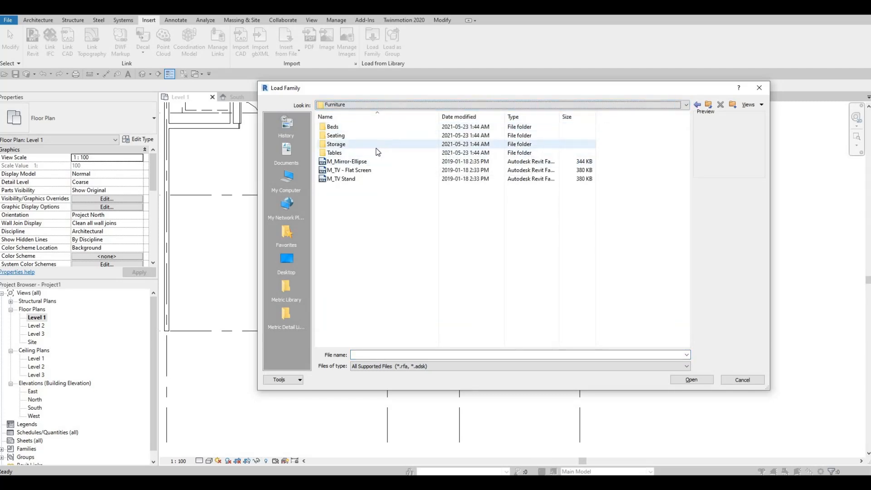
{"action": "double_click", "coordinate": [375, 144]}
{"action": "left_click", "coordinate": [364, 162]}
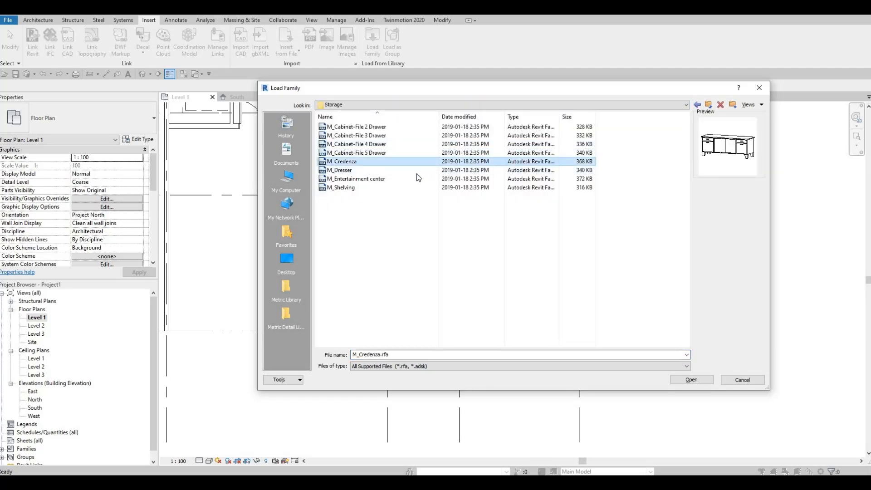
{"action": "left_click", "coordinate": [704, 382]}
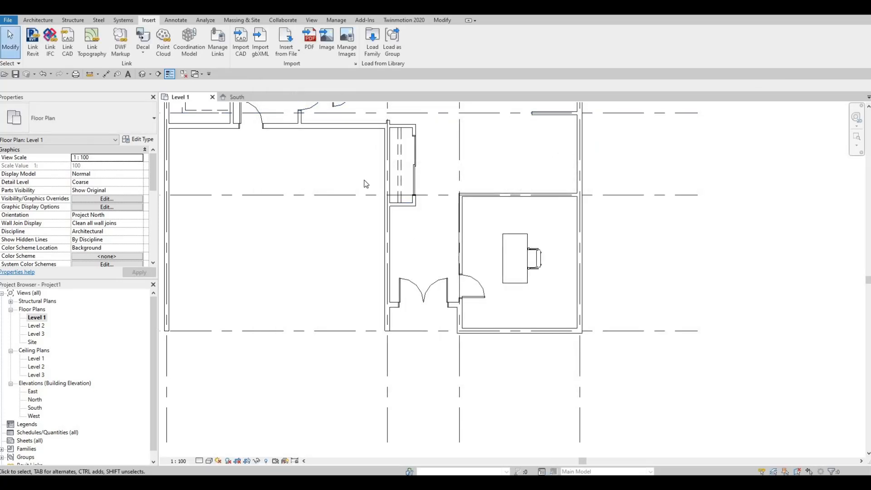
Place an M_Credenza 1830 x 0610mm component vertically against the entrance's left wall, directly below the closet.
{"action": "key", "text": "c"}
{"action": "key", "text": "m"}
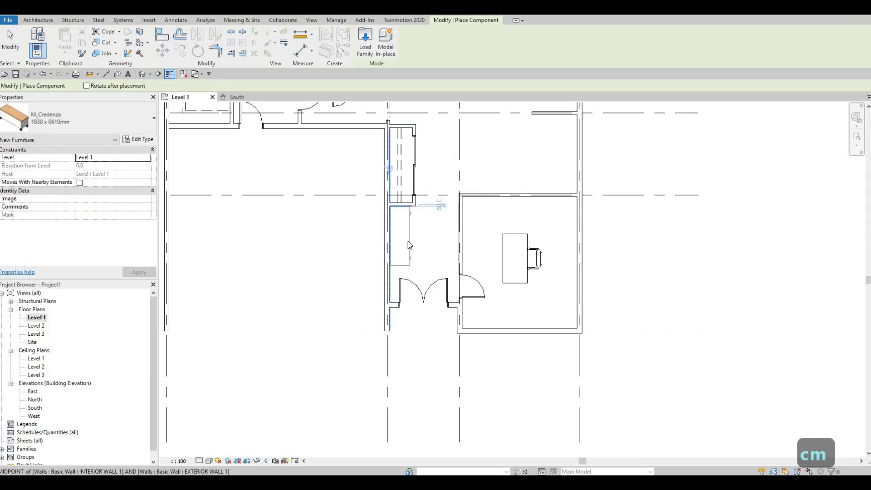
{"action": "left_click", "coordinate": [410, 245]}
{"action": "key", "text": "Escape"}
{"action": "key", "text": "Escape"}
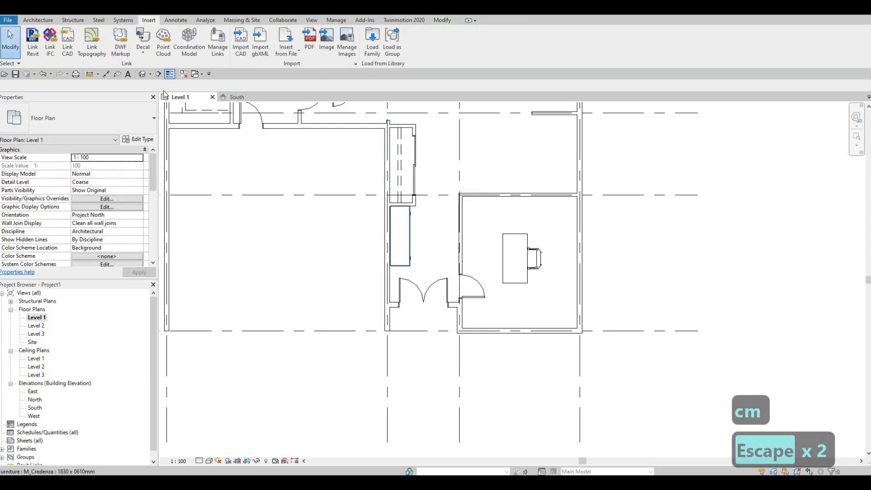
Duplicate the placed credenza's type as 1830 x 0610mm 2 and set its width to 1600 mm.
{"action": "left_click", "coordinate": [409, 240]}
{"action": "left_click", "coordinate": [141, 141]}
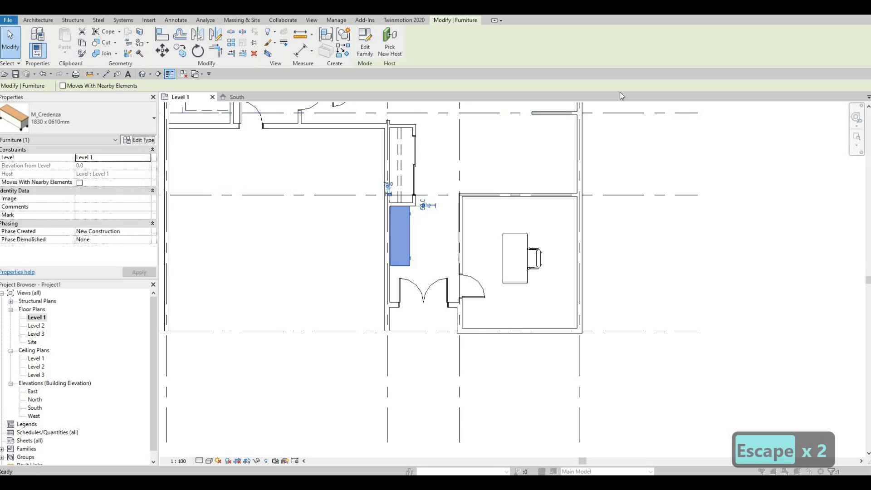
{"action": "left_click", "coordinate": [642, 88]}
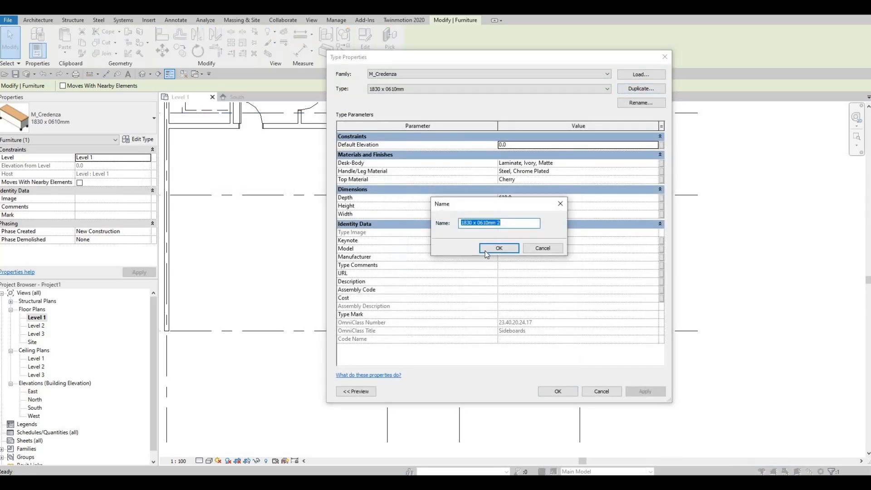
{"action": "key", "text": "Return"}
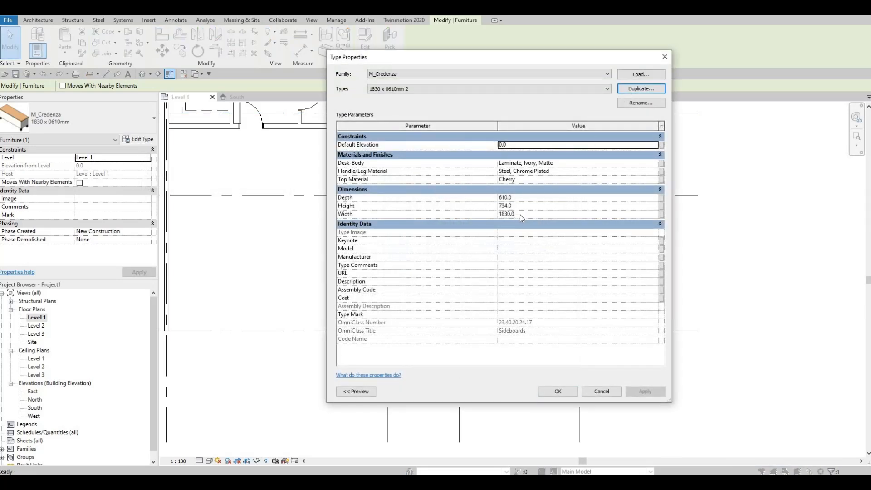
{"action": "left_click", "coordinate": [521, 217]}
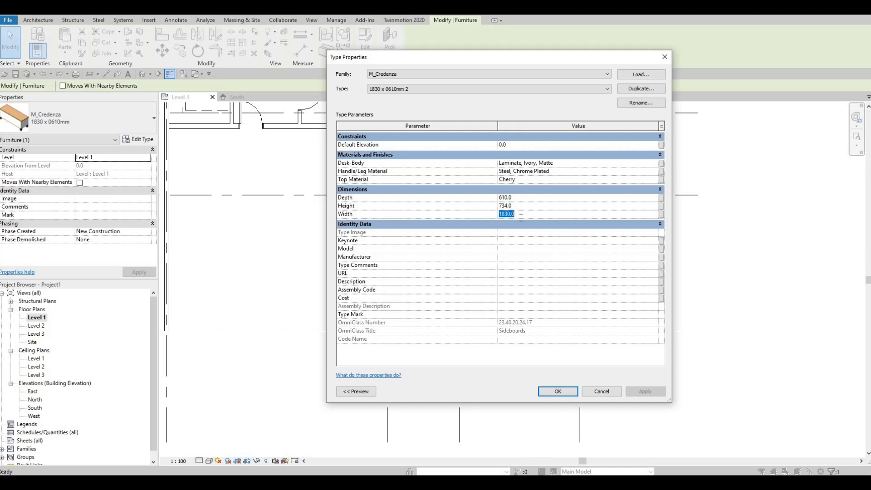
{"action": "type", "text": "0"}
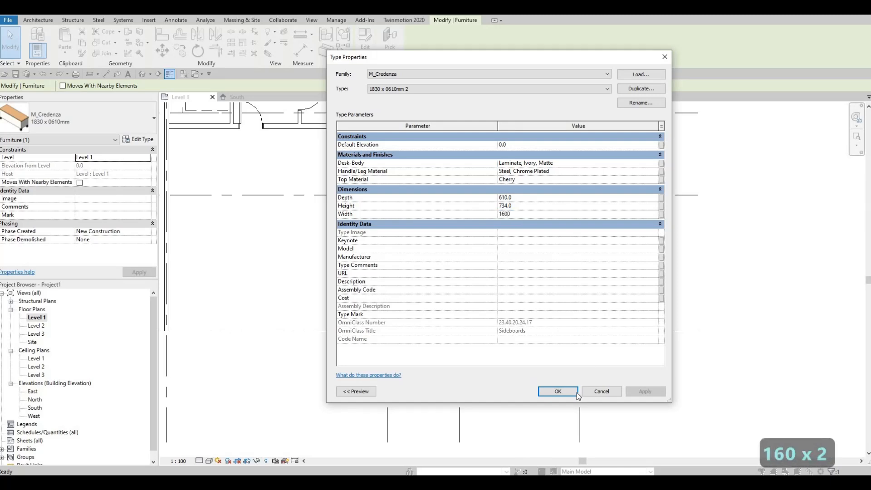
{"action": "key", "text": "Return"}
{"action": "key", "text": "Escape"}
{"action": "key", "text": "Escape"}
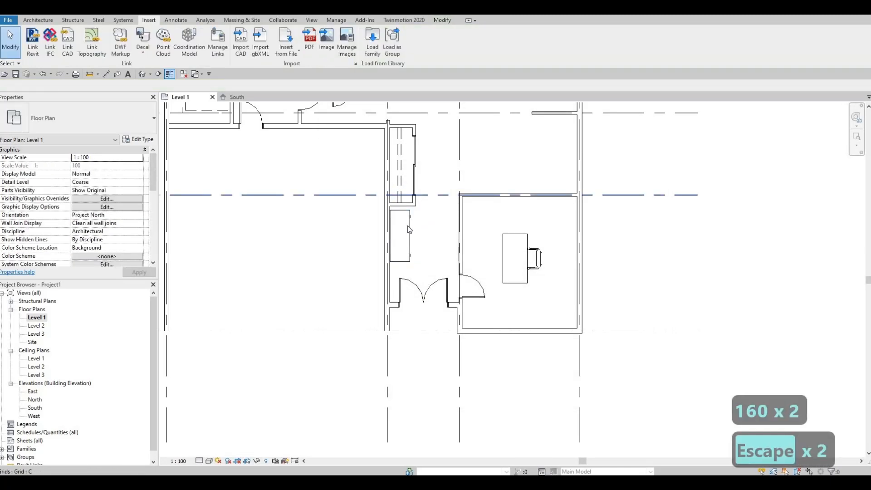
Nudge the entrance credenza up three increments toward the closet's lower wall.
{"action": "scroll", "coordinate": [407, 225], "scroll_direction": "up", "scroll_amount": 1}
{"action": "left_click", "coordinate": [406, 224]}
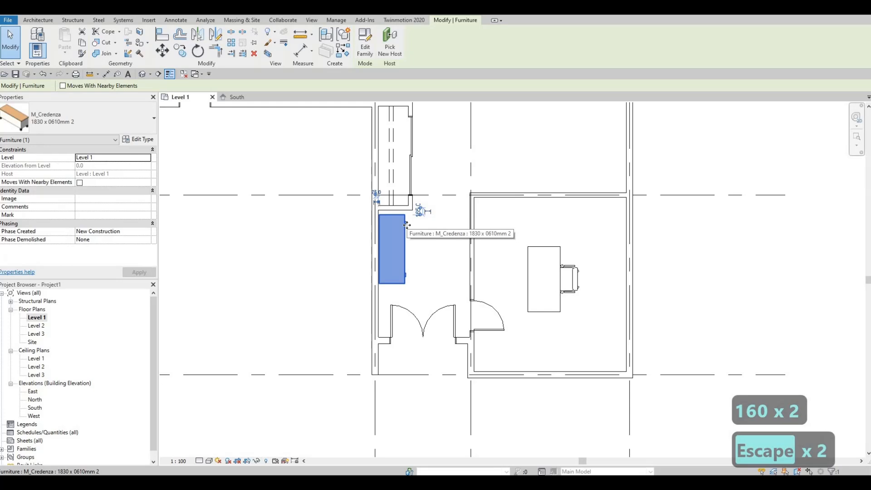
{"action": "key", "text": "Up"}
{"action": "key", "text": "Up"}
{"action": "key", "text": "Up"}
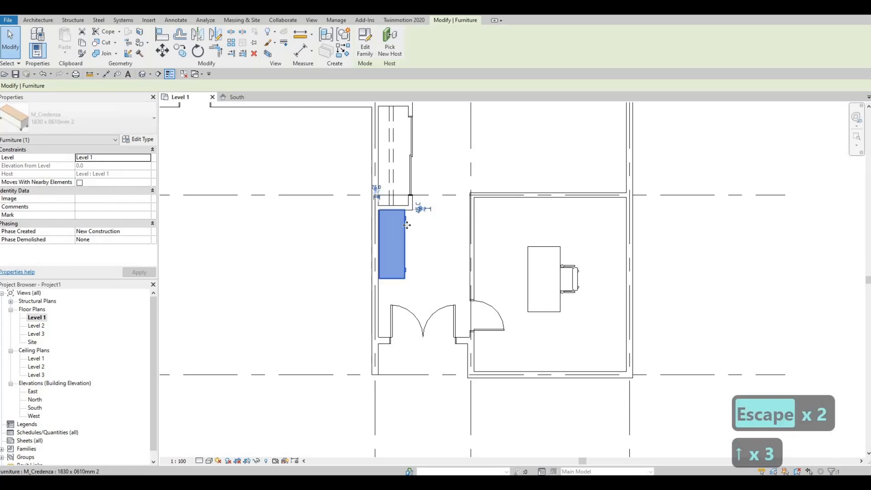
{"action": "key", "text": "Escape"}
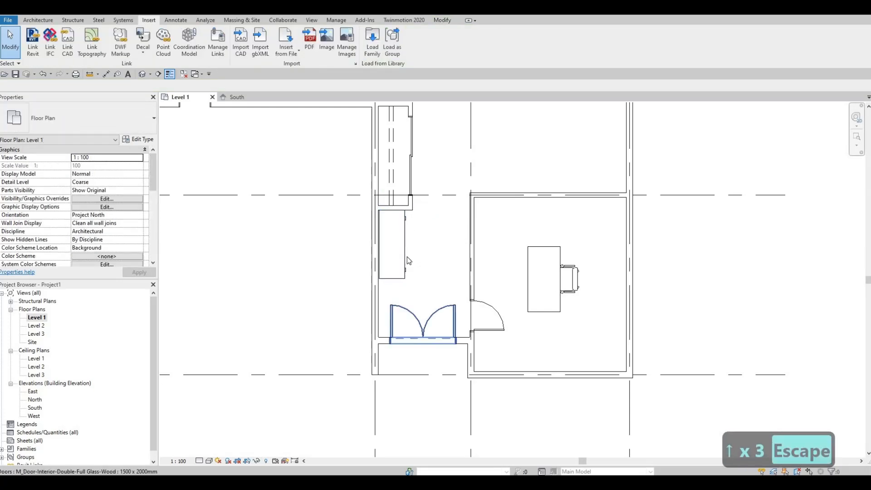
Nudge the entrance credenza back down two increments, away from the closet's lower wall.
{"action": "middle_click_drag", "start_coordinate": [407, 257], "coordinate": [396, 202]}
{"action": "scroll", "coordinate": [396, 203], "scroll_direction": "up", "scroll_amount": 1}
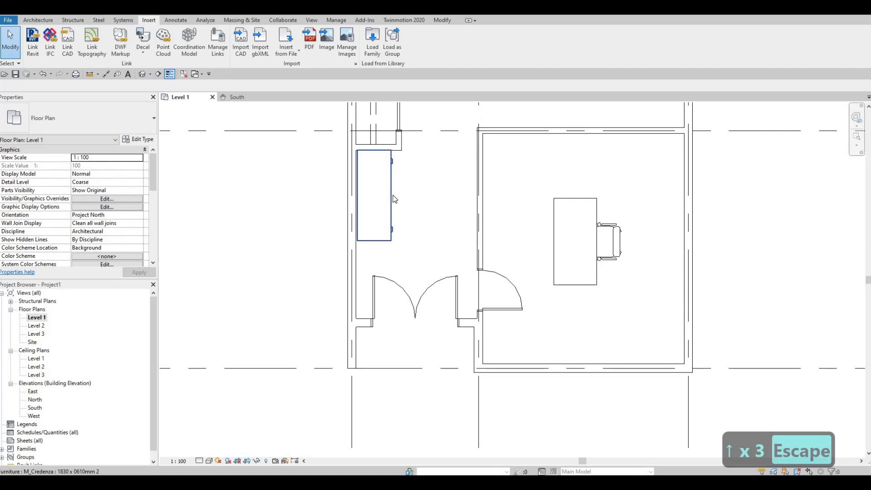
{"action": "left_click", "coordinate": [393, 195]}
{"action": "key", "text": "Down"}
{"action": "key", "text": "Down"}
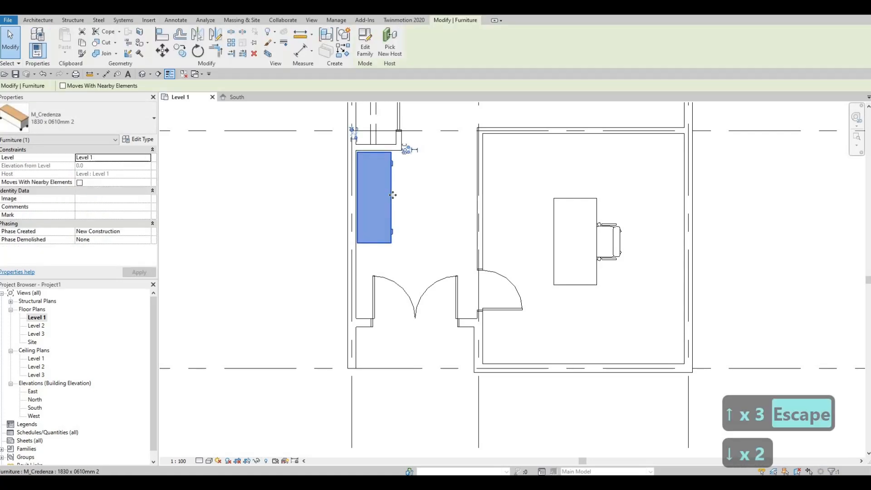
{"action": "key", "text": "Escape"}
Move the entrance credenza by its upper-left corner so it sits flush in the corner of the left wall and the closet.
{"action": "scroll", "coordinate": [392, 156], "scroll_direction": "up", "scroll_amount": 1}
{"action": "left_click", "coordinate": [379, 156]}
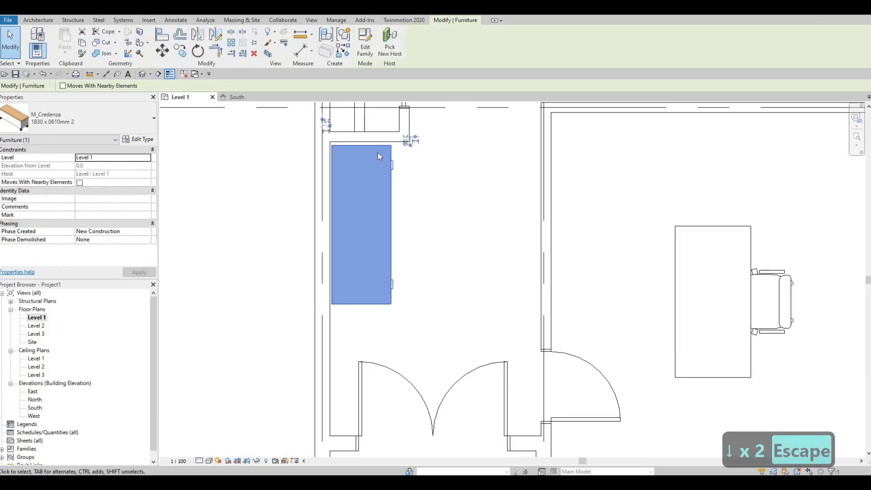
{"action": "key", "text": "m"}
{"action": "key", "text": "v"}
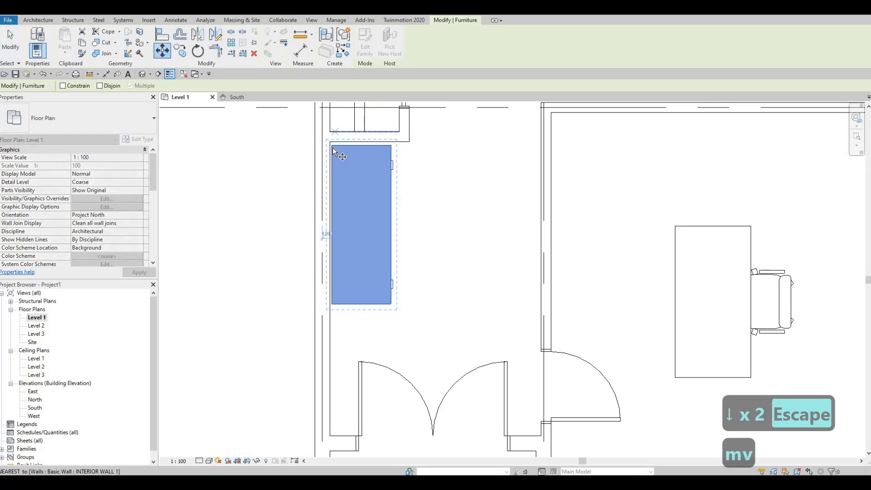
{"action": "scroll", "coordinate": [336, 141], "scroll_direction": "up", "scroll_amount": 1}
{"action": "scroll", "coordinate": [329, 159], "scroll_direction": "up", "scroll_amount": 2}
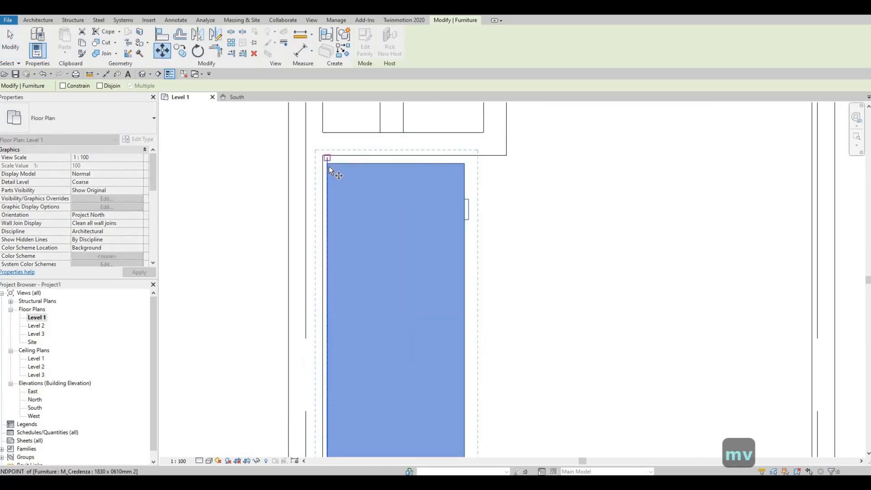
{"action": "left_click", "coordinate": [325, 159]}
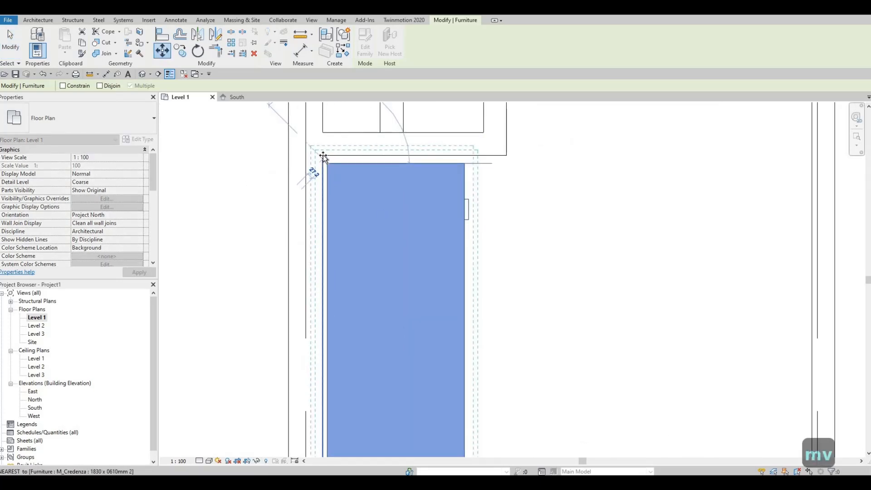
{"action": "left_click", "coordinate": [320, 151]}
{"action": "scroll", "coordinate": [356, 156], "scroll_direction": "down", "scroll_amount": 2}
{"action": "key", "text": "Escape"}
{"action": "scroll", "coordinate": [400, 147], "scroll_direction": "down", "scroll_amount": 2}
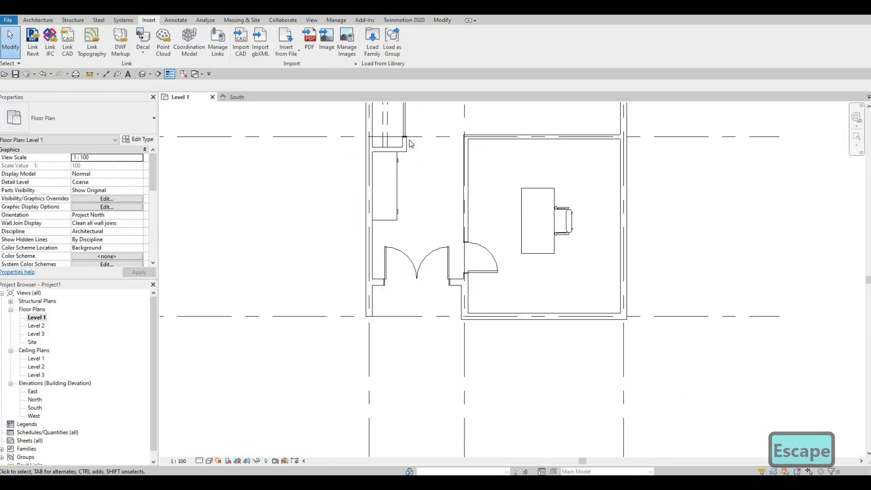
Examine the furnished Level 1 plan from the entrance and office up to the rooms above.
{"action": "middle_click_drag", "start_coordinate": [413, 287], "coordinate": [376, 246]}
{"action": "scroll", "coordinate": [376, 243], "scroll_direction": "down", "scroll_amount": 1}
{"action": "scroll", "coordinate": [375, 241], "scroll_direction": "down", "scroll_amount": 1}
{"action": "middle_click_drag", "start_coordinate": [393, 189], "coordinate": [387, 287]}
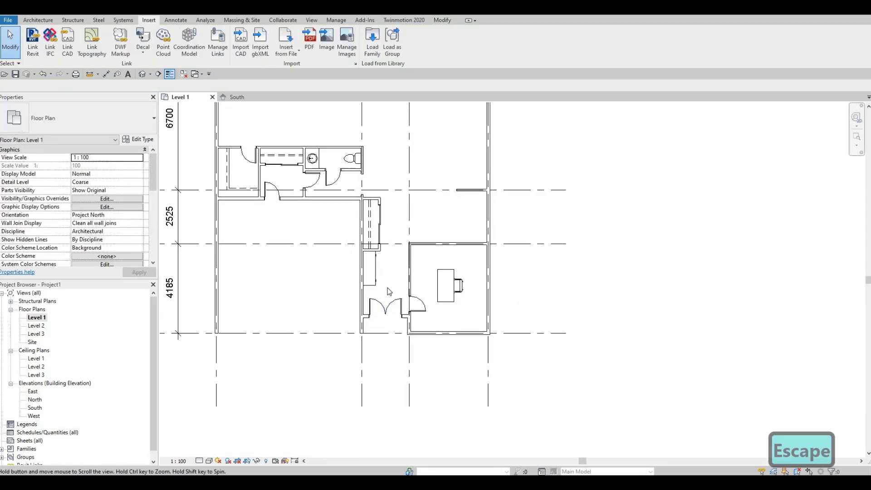
{"action": "middle_click_drag", "start_coordinate": [410, 255], "coordinate": [391, 300]}
{"action": "middle_click_drag", "start_coordinate": [455, 260], "coordinate": [426, 281]}
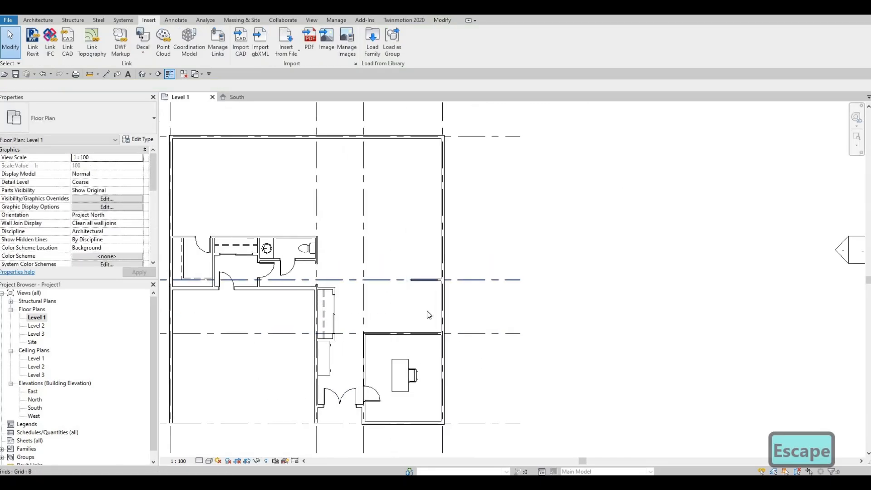
{"action": "middle_click_drag", "start_coordinate": [426, 311], "coordinate": [440, 250]}
{"action": "scroll", "coordinate": [431, 306], "scroll_direction": "up", "scroll_amount": 2}
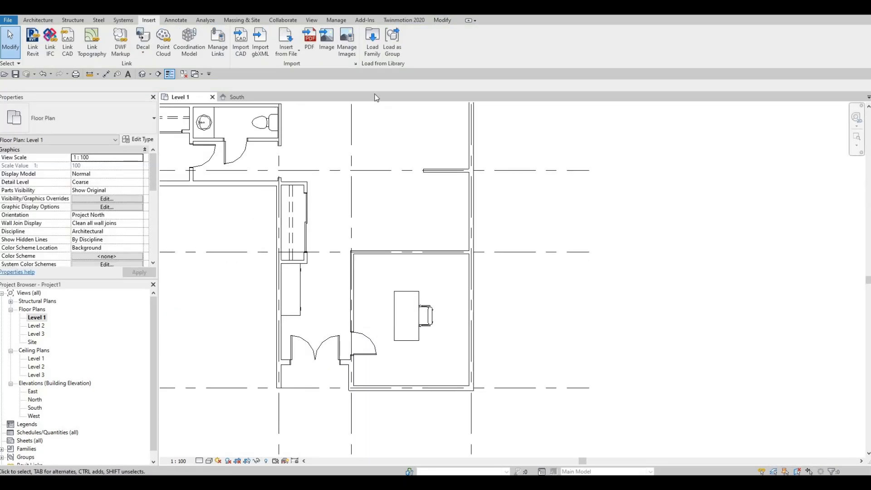
Load the M_Shelving family from the Storage folder after previewing the file cabinets and entertainment center.
{"action": "left_click", "coordinate": [367, 53]}
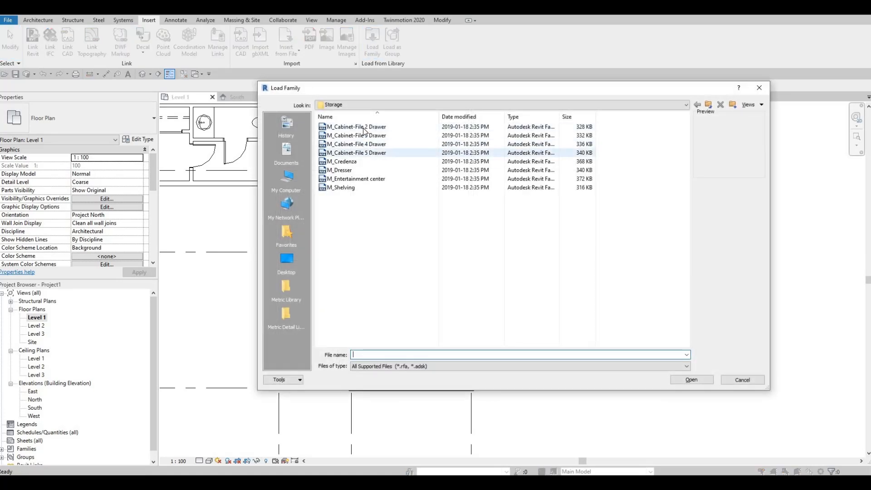
{"action": "left_click", "coordinate": [363, 129]}
{"action": "left_click", "coordinate": [362, 145]}
{"action": "left_click", "coordinate": [368, 153]}
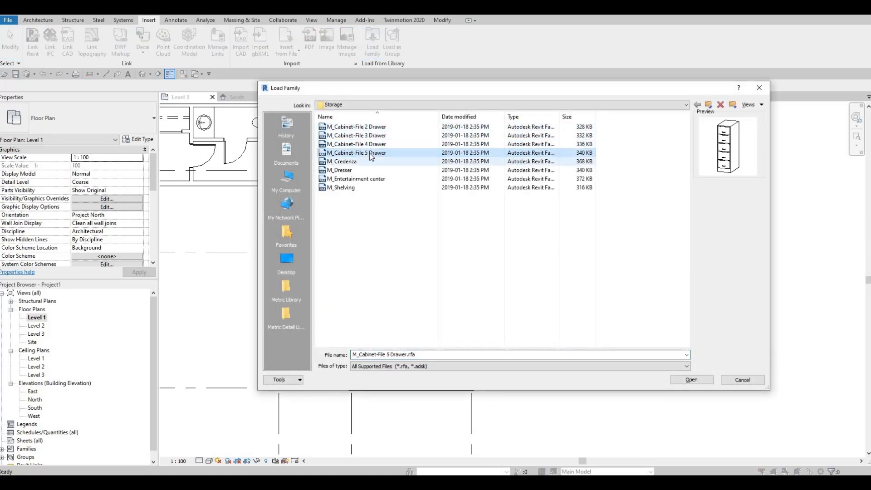
{"action": "left_click", "coordinate": [370, 180]}
{"action": "left_click", "coordinate": [365, 188]}
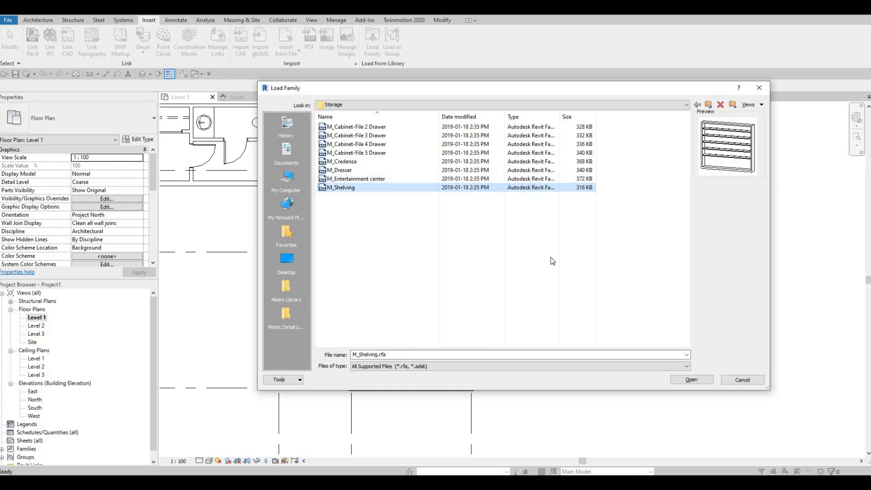
{"action": "left_click", "coordinate": [694, 380]}
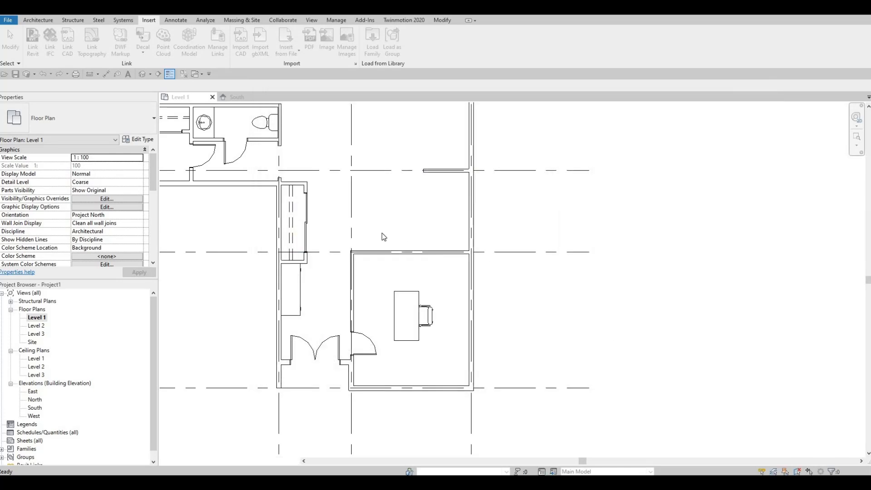
Place two M_Shelving 0915 x 0254 x 1830mm units side by side along the office's upper wall, starting at the right corner.
{"action": "key", "text": "c"}
{"action": "key", "text": "m"}
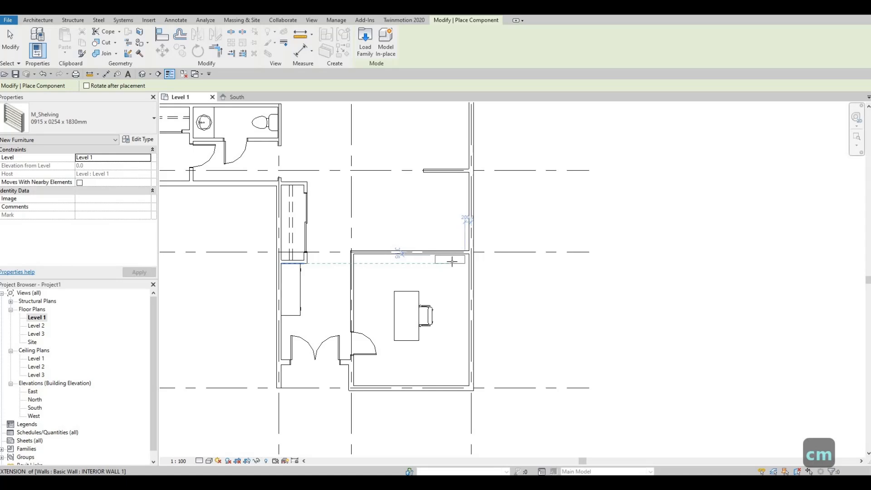
{"action": "scroll", "coordinate": [452, 262], "scroll_direction": "up", "scroll_amount": 2}
{"action": "left_click", "coordinate": [401, 257]}
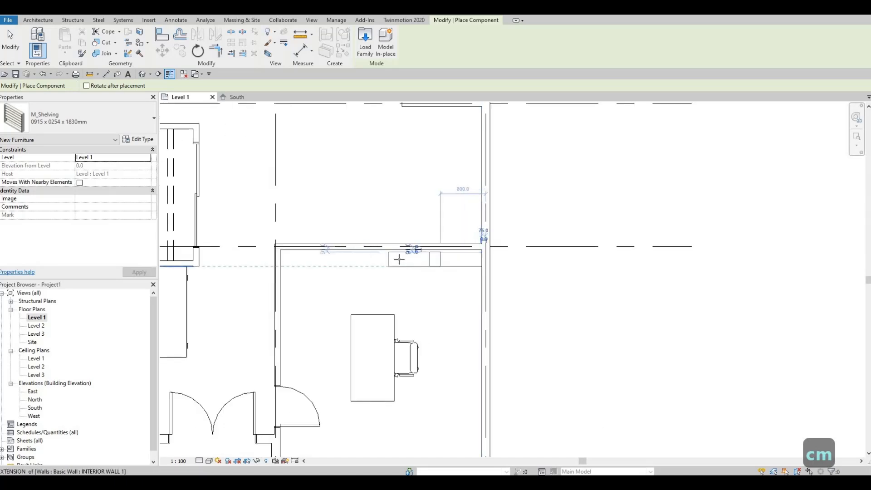
{"action": "left_click", "coordinate": [389, 266]}
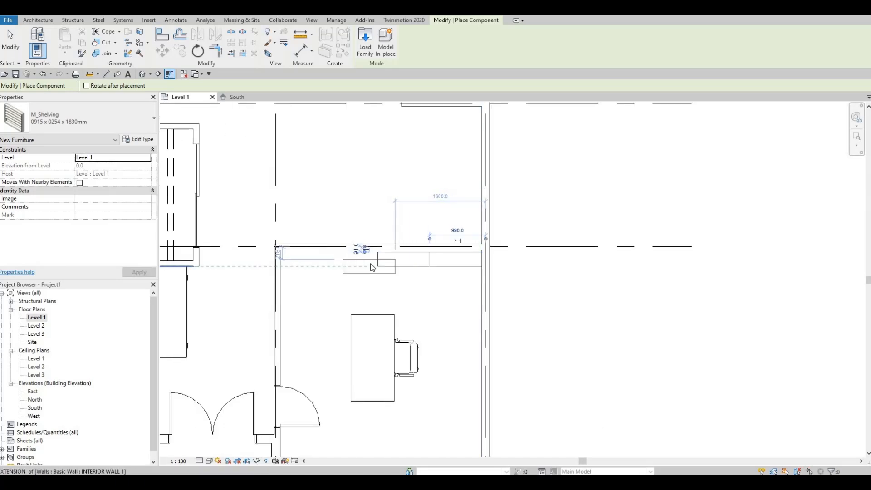
{"action": "key", "text": "Escape"}
{"action": "key", "text": "Escape"}
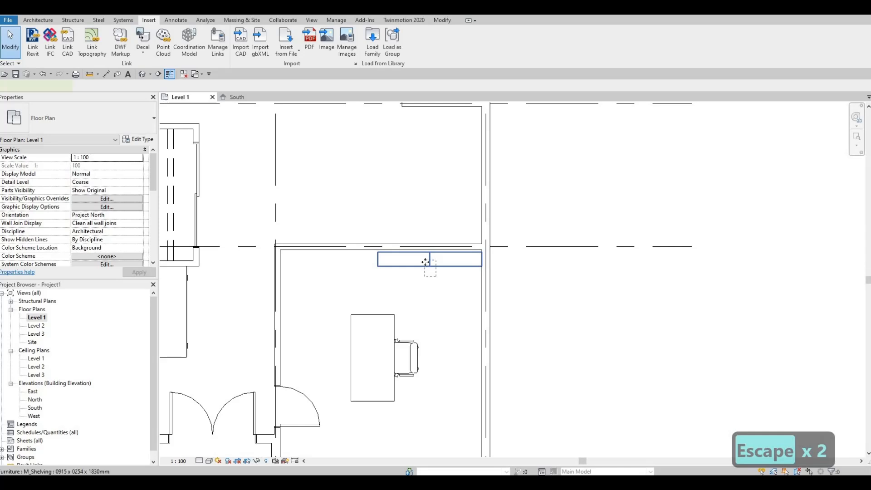
Move both shelving units together by their upper-right corner to sit flush against the office's upper wall.
{"action": "left_click", "coordinate": [425, 262]}
{"action": "key", "text": "m"}
{"action": "key", "text": "v"}
{"action": "scroll", "coordinate": [496, 249], "scroll_direction": "up", "scroll_amount": 2}
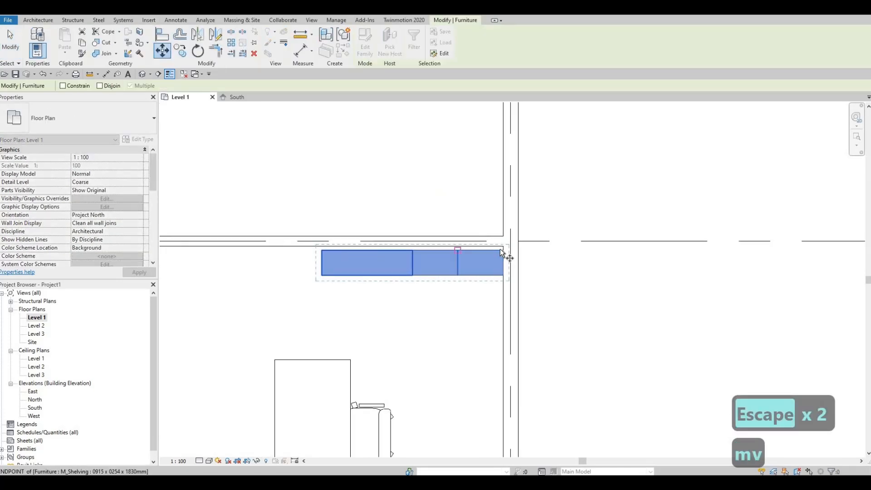
{"action": "left_click", "coordinate": [501, 249]}
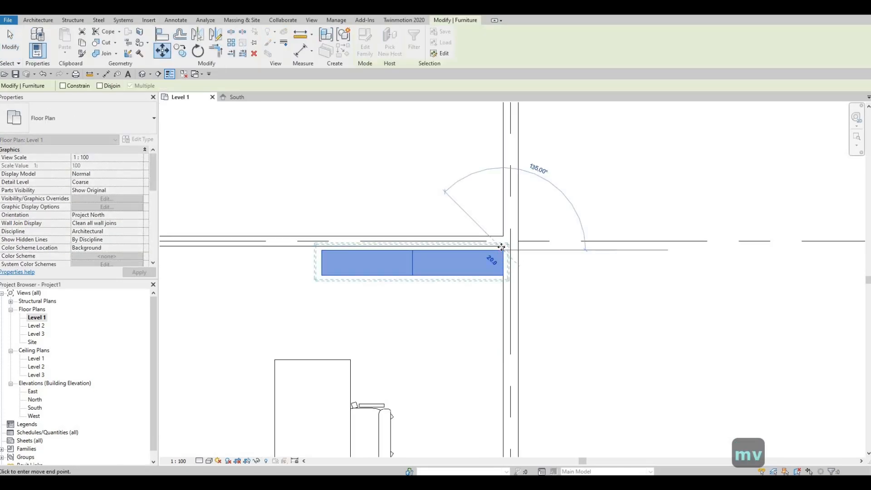
{"action": "key", "text": "Escape"}
{"action": "key", "text": "Escape"}
{"action": "scroll", "coordinate": [401, 280], "scroll_direction": "down", "scroll_amount": 3}
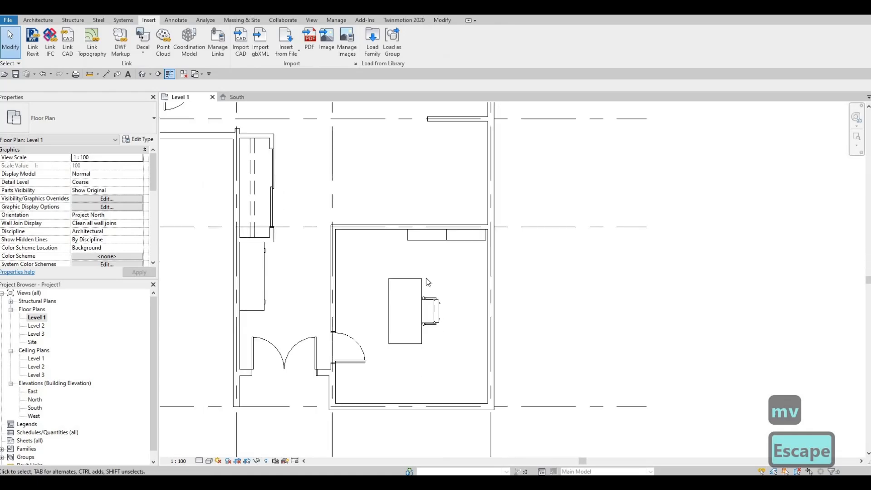
Examine the empty open room north of the office and washroom on the Level 1 plan.
{"action": "middle_click_drag", "start_coordinate": [406, 304], "coordinate": [374, 320]}
{"action": "scroll", "coordinate": [416, 265], "scroll_direction": "down", "scroll_amount": 1}
{"action": "middle_click_drag", "start_coordinate": [384, 288], "coordinate": [436, 405]}
{"action": "scroll", "coordinate": [394, 376], "scroll_direction": "down", "scroll_amount": 1}
{"action": "middle_click_drag", "start_coordinate": [413, 369], "coordinate": [451, 385]}
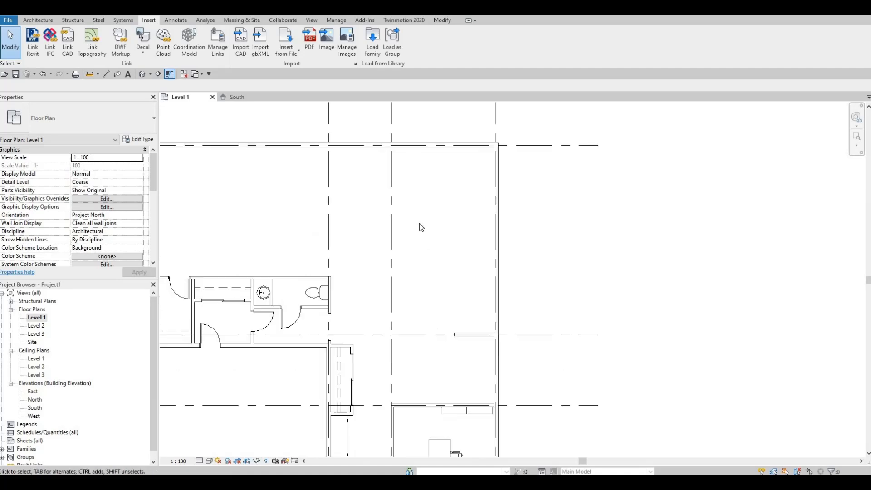
{"action": "middle_click_drag", "start_coordinate": [420, 224], "coordinate": [427, 274]}
{"action": "scroll", "coordinate": [413, 218], "scroll_direction": "up", "scroll_amount": 1}
{"action": "middle_click_drag", "start_coordinate": [442, 207], "coordinate": [499, 191]}
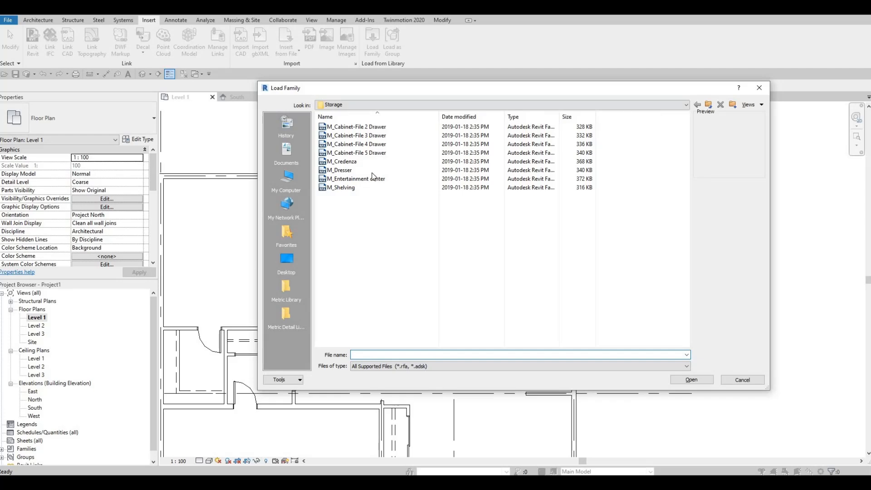
Open the Seating folder of the Furniture library as the source for loading a family.
{"action": "left_click", "coordinate": [380, 105]}
{"action": "scroll", "coordinate": [389, 150], "scroll_direction": "up", "scroll_amount": 1}
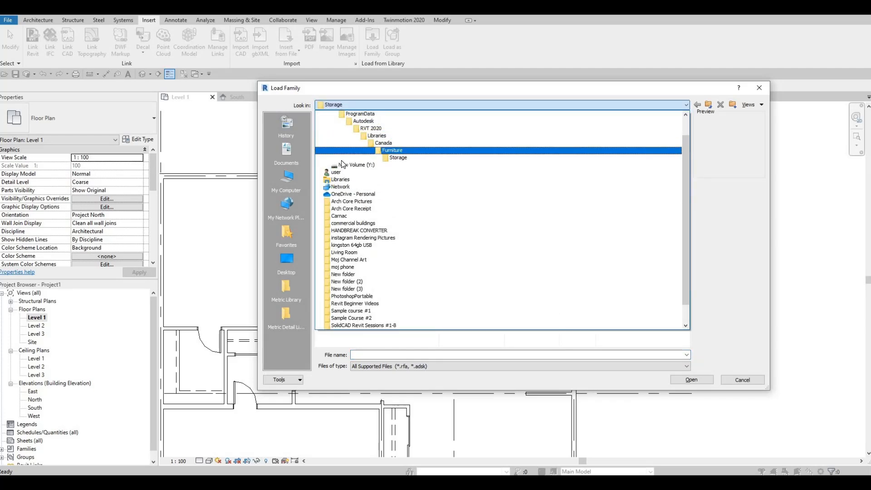
{"action": "left_click", "coordinate": [345, 150]}
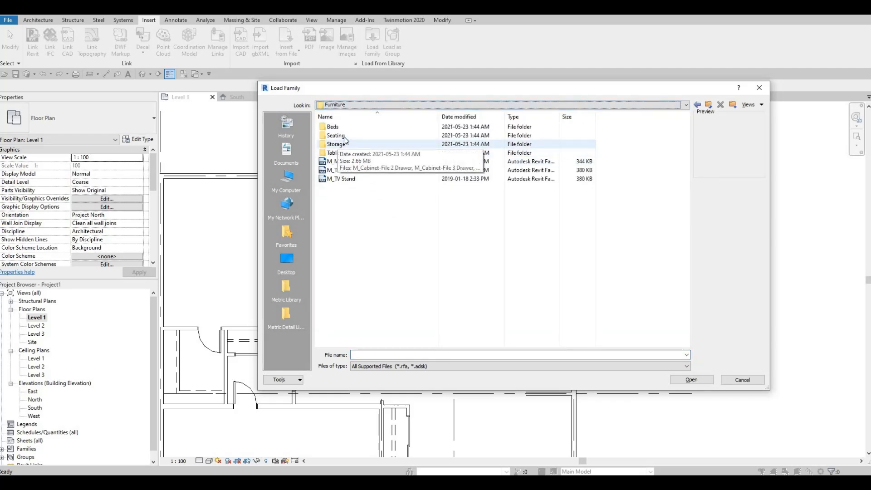
{"action": "double_click", "coordinate": [344, 135]}
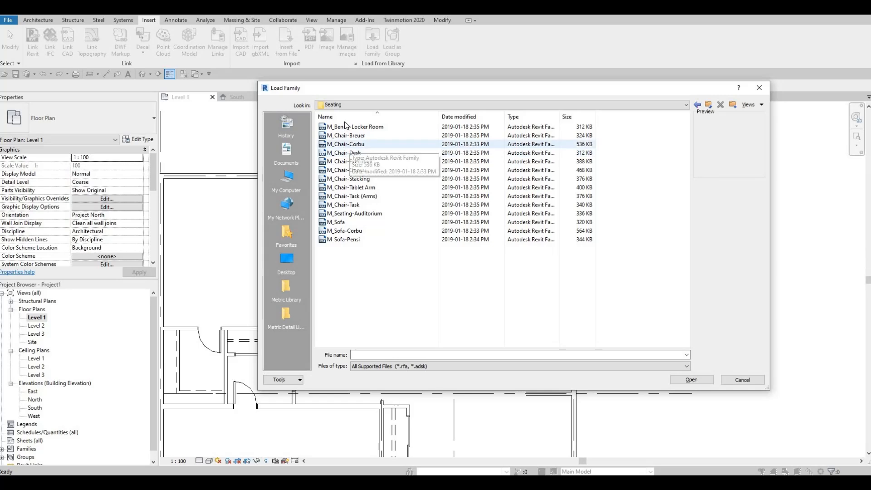
Preview the bench, chair and Corbu sofa families and load M_Chair-Corbu.
{"action": "left_click", "coordinate": [345, 127]}
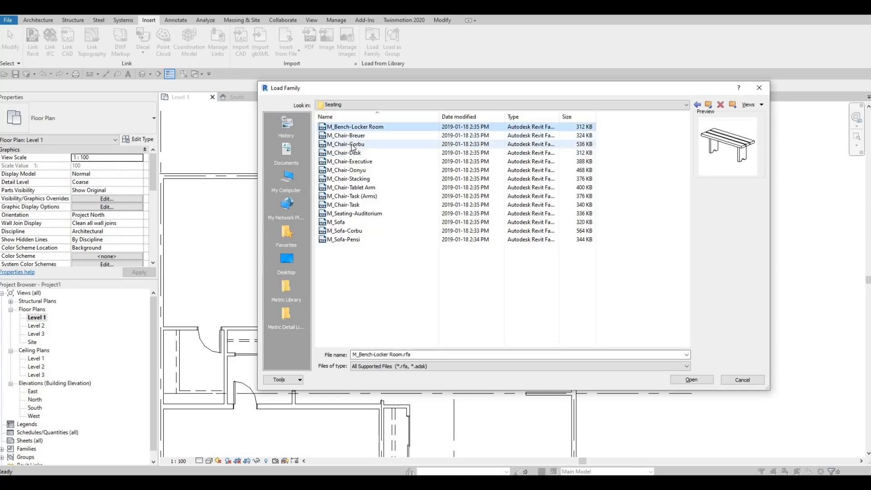
{"action": "left_click", "coordinate": [353, 137]}
{"action": "left_click", "coordinate": [352, 153]}
{"action": "left_click", "coordinate": [351, 145]}
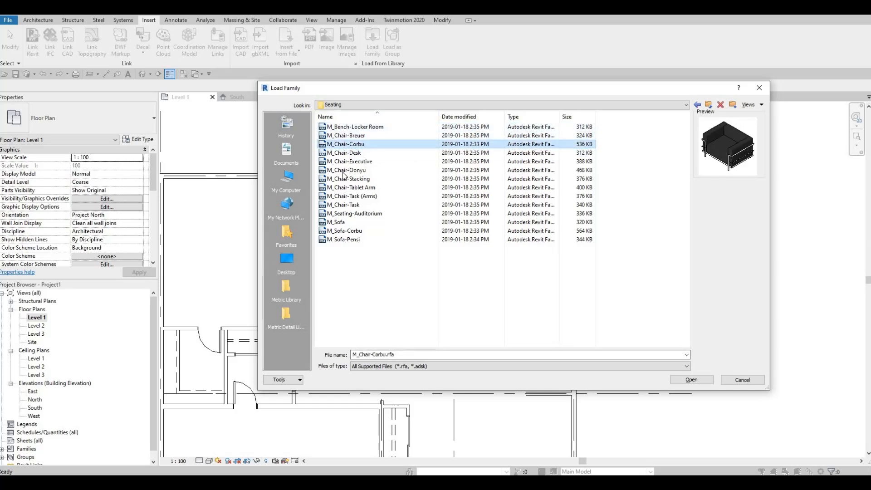
{"action": "left_click", "coordinate": [357, 231], "text": "shift"}
{"action": "left_click", "coordinate": [350, 232]}
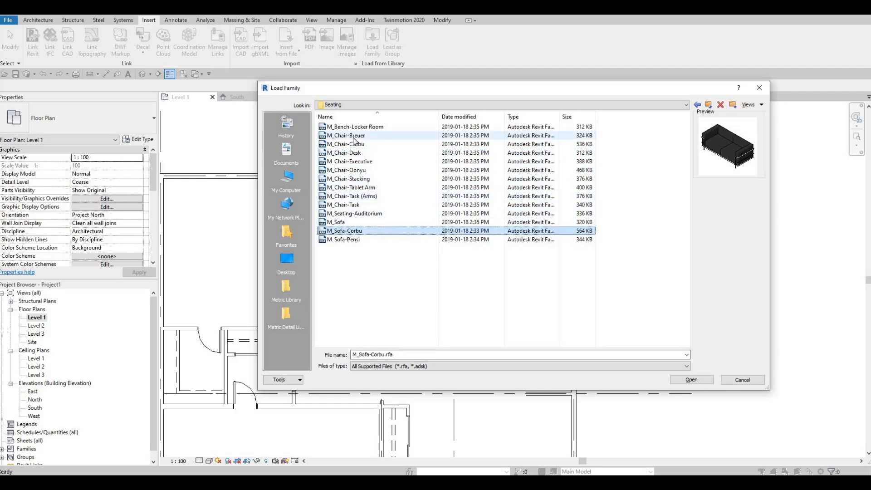
{"action": "left_click", "coordinate": [347, 136]}
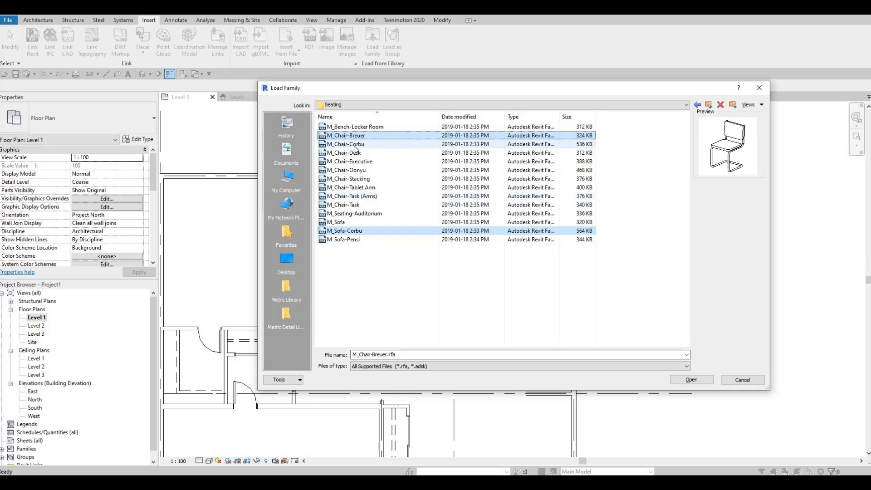
{"action": "left_click", "coordinate": [352, 145]}
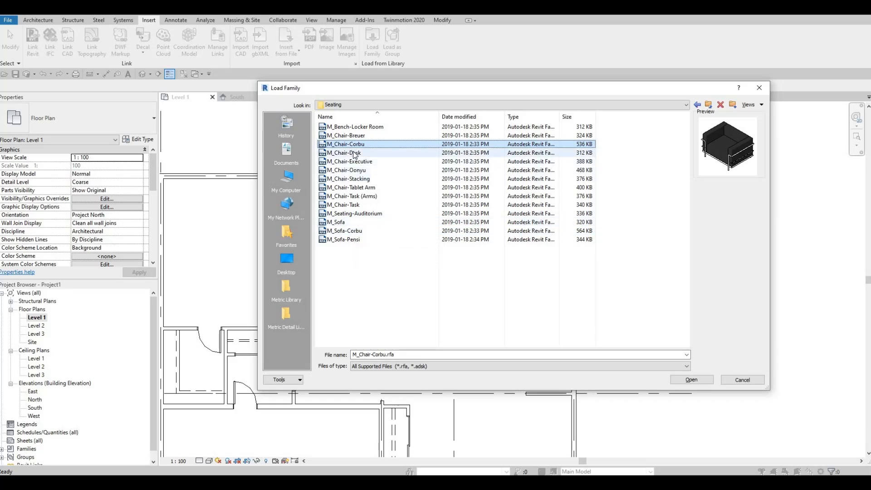
{"action": "left_click", "coordinate": [692, 380]}
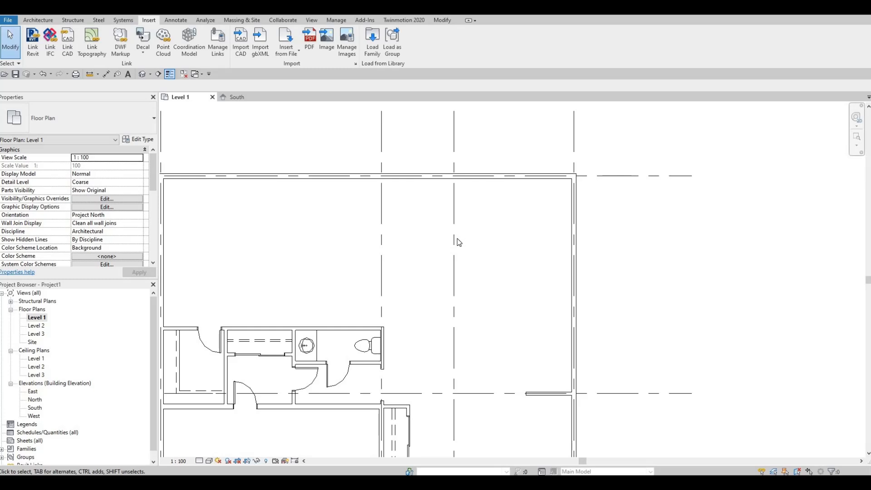
Place two M_Chair-Corbu chairs along the large upper room's top wall near its right corner and two more below, rotated to face them.
{"action": "key", "text": "c"}
{"action": "key", "text": "m"}
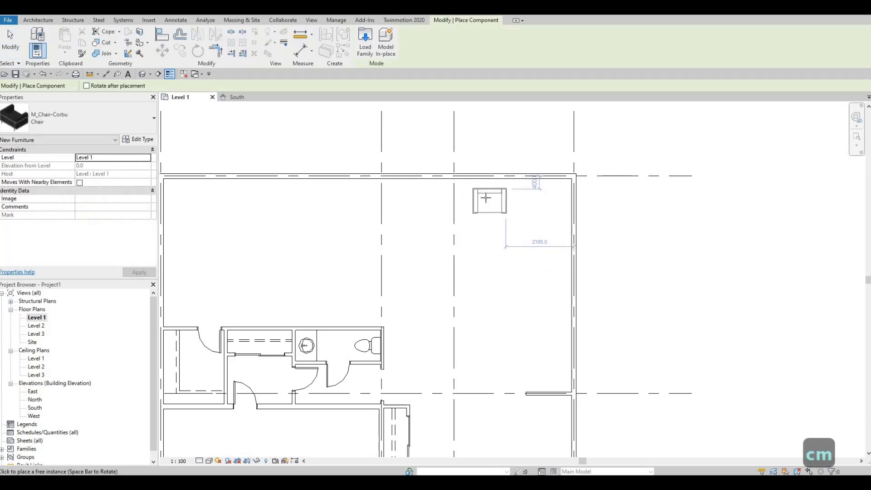
{"action": "left_click", "coordinate": [477, 192]}
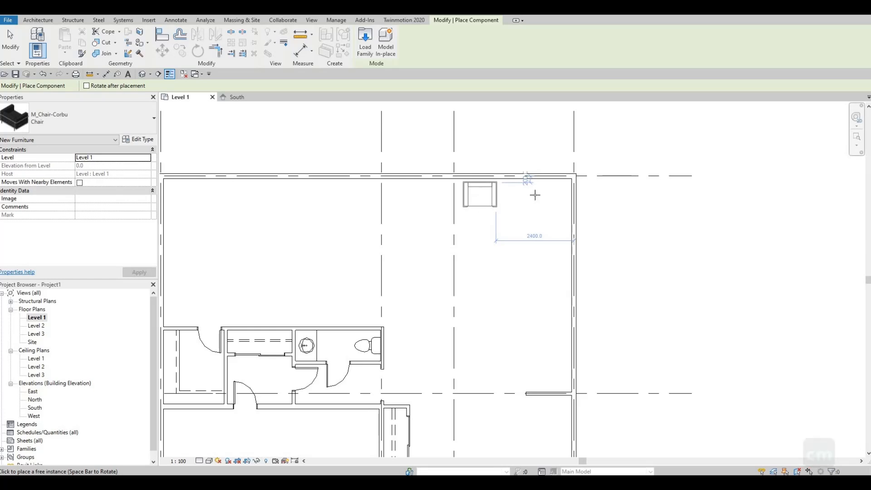
{"action": "left_click", "coordinate": [522, 289]}
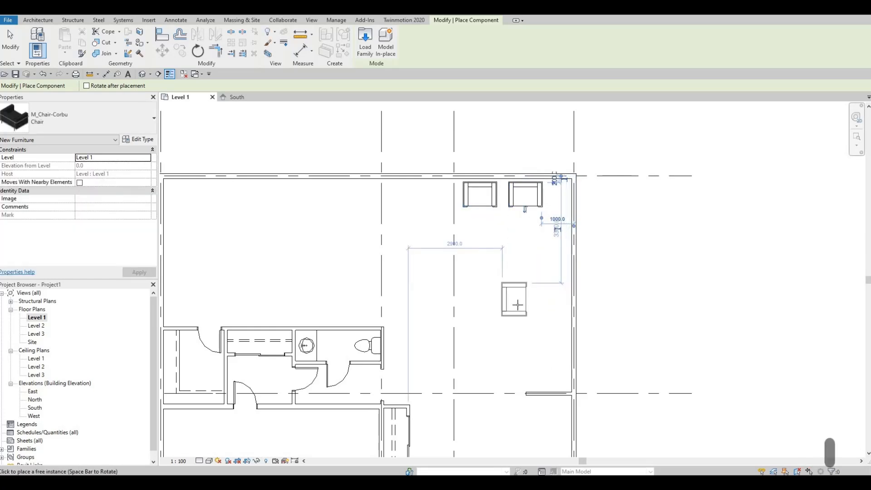
{"action": "key", "text": "space"}
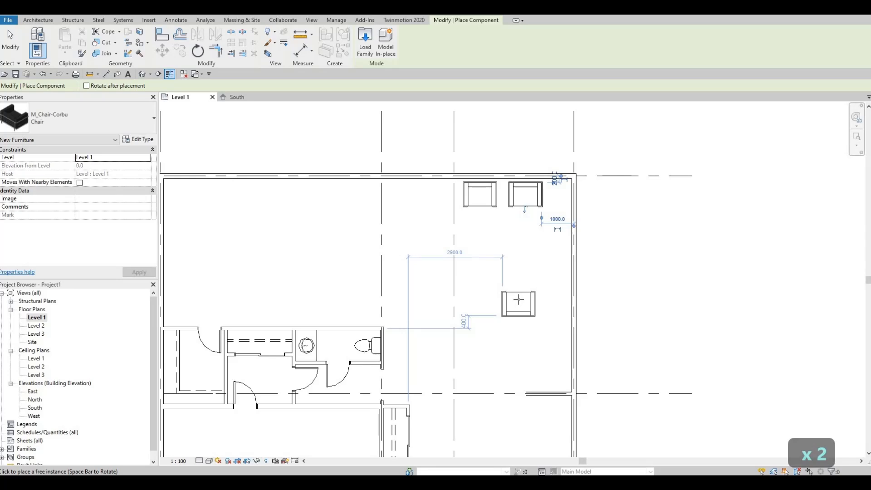
{"action": "left_click", "coordinate": [477, 299]}
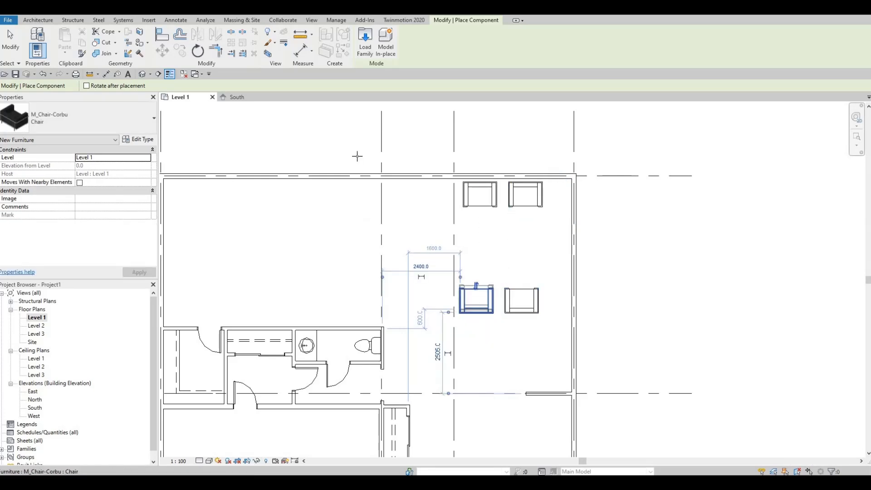
Load the M_Sofa-Corbu family and place one sofa left of the four Corbu chairs, facing the right exterior wall.
{"action": "left_click", "coordinate": [365, 41]}
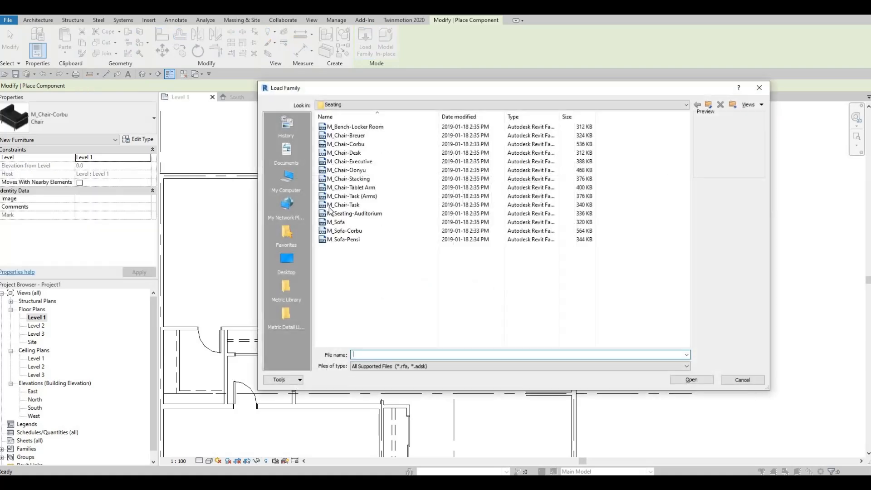
{"action": "left_click", "coordinate": [345, 231]}
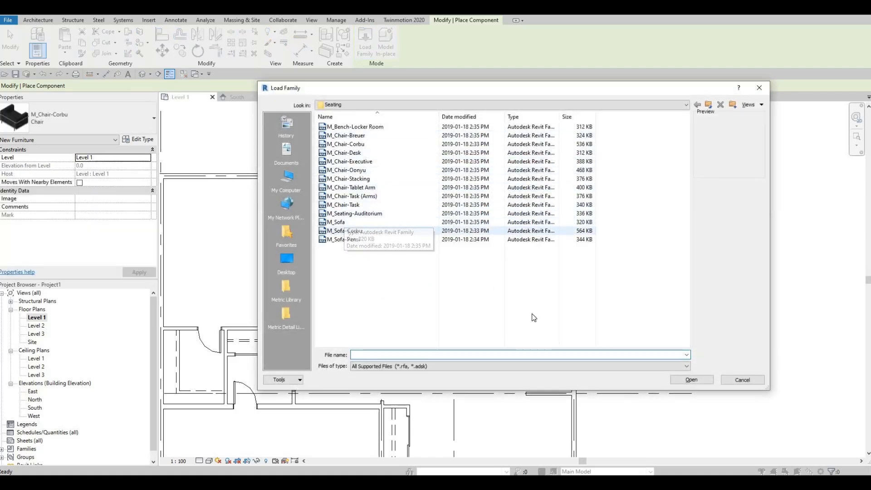
{"action": "left_click", "coordinate": [687, 379]}
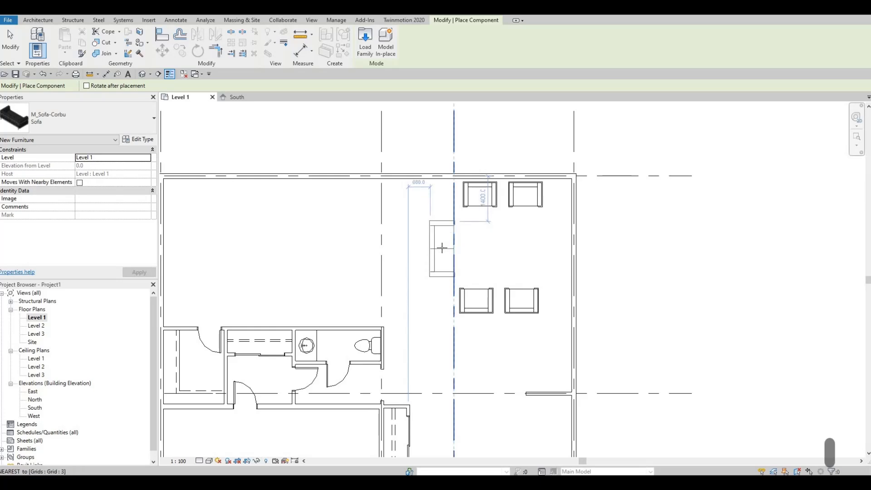
{"action": "left_click", "coordinate": [557, 270]}
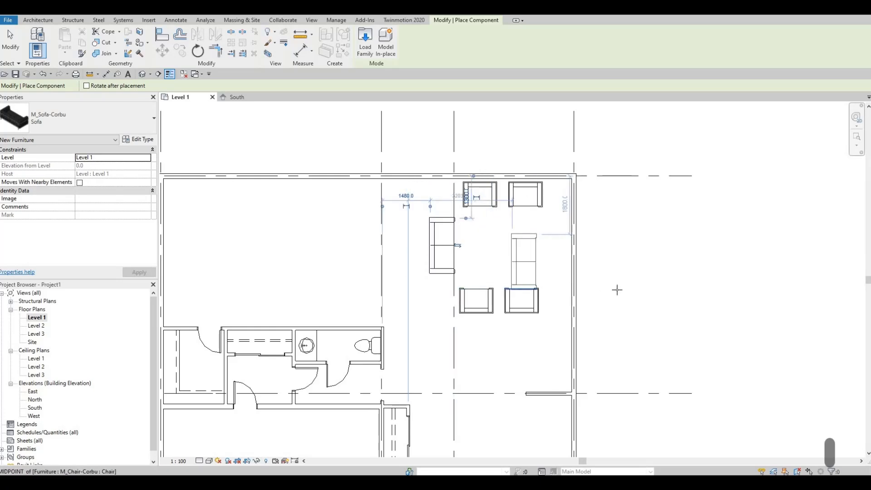
{"action": "key", "text": "Escape"}
{"action": "key", "text": "Escape"}
Nudge the sofa and all four Corbu chairs together slightly toward the right exterior wall.
{"action": "middle_click_drag", "start_coordinate": [593, 327], "coordinate": [622, 251]}
{"action": "scroll", "coordinate": [622, 251], "scroll_direction": "down", "scroll_amount": 4}
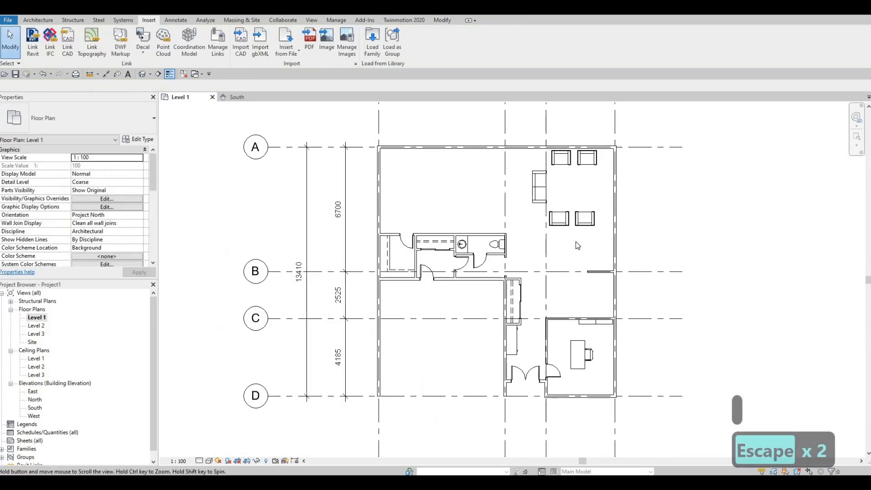
{"action": "scroll", "coordinate": [479, 256], "scroll_direction": "up", "scroll_amount": 3}
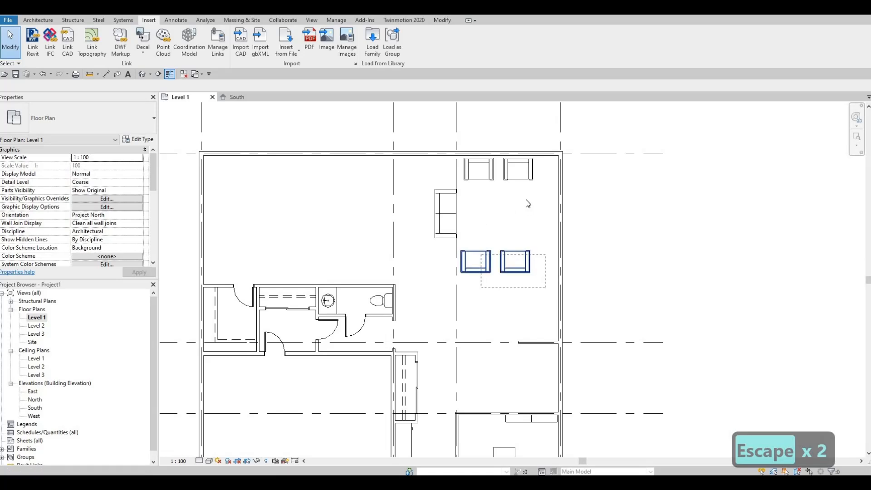
{"action": "left_click_drag", "start_coordinate": [535, 198], "coordinate": [489, 179]}
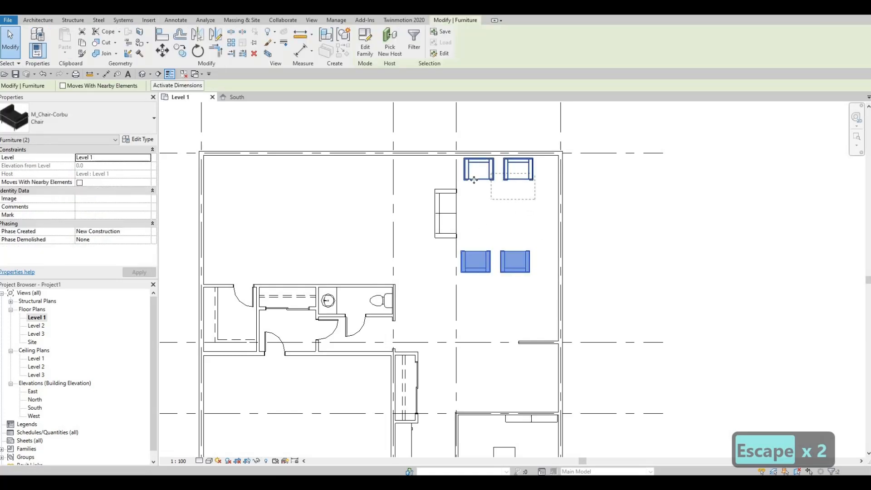
{"action": "left_click", "coordinate": [448, 205]}
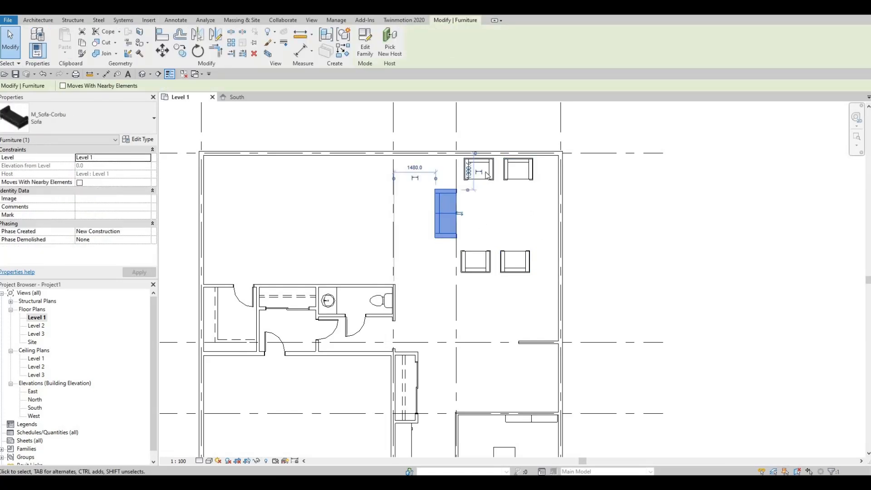
{"action": "left_click_drag", "start_coordinate": [516, 190], "coordinate": [487, 178]}
{"action": "left_click", "coordinate": [436, 211], "text": "ctrl"}
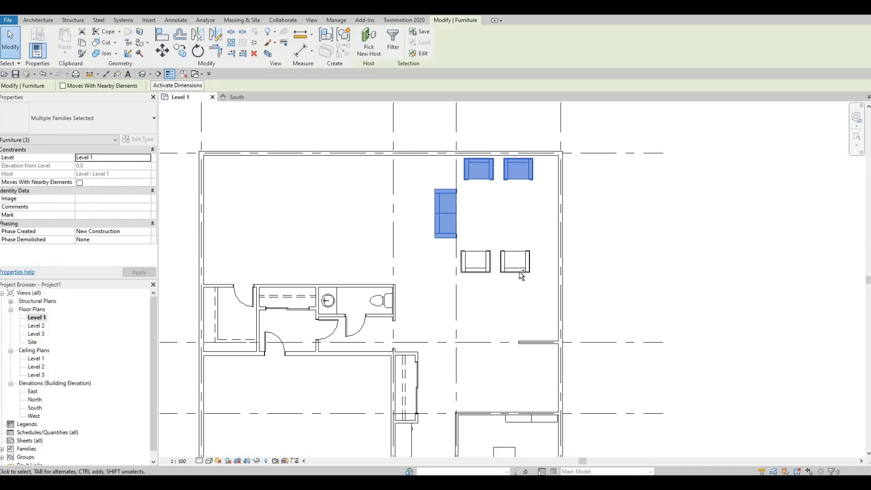
{"action": "left_click", "coordinate": [475, 270], "text": "ctrl"}
{"action": "key", "text": "Right"}
{"action": "key", "text": "Right"}
{"action": "key", "text": "Right"}
{"action": "key", "text": "Right"}
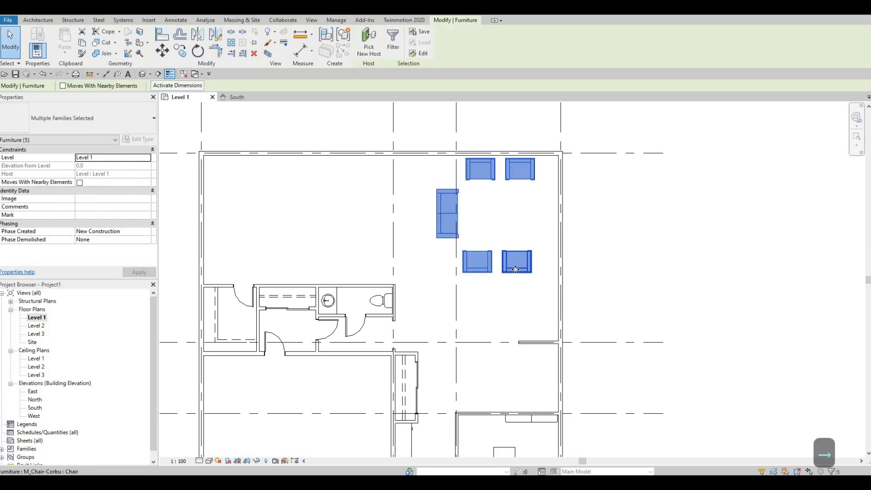
{"action": "key", "text": "Right"}
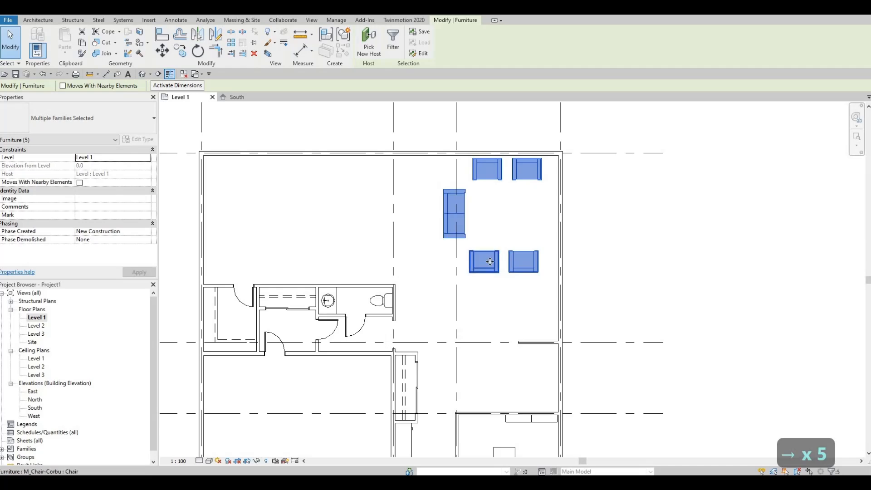
{"action": "key", "text": "Escape"}
{"action": "key", "text": "Escape"}
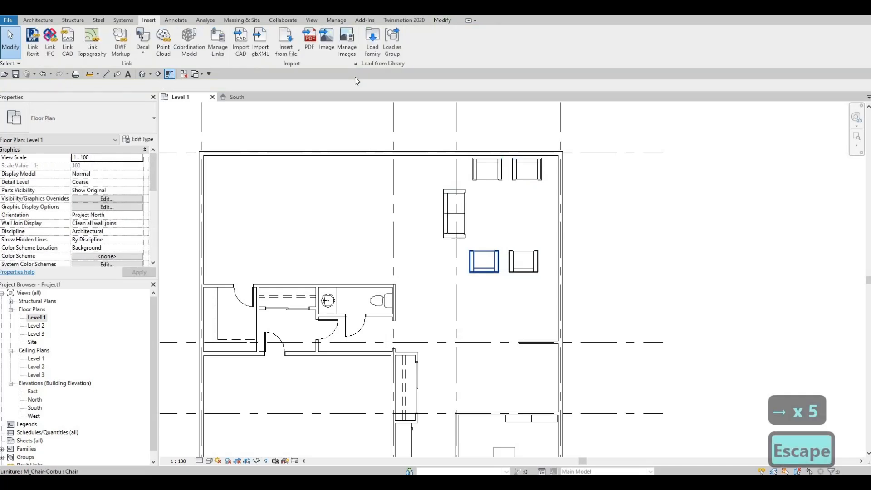
Load the M_TV - Flat Screen family from the Furniture library folder.
{"action": "left_click", "coordinate": [372, 44]}
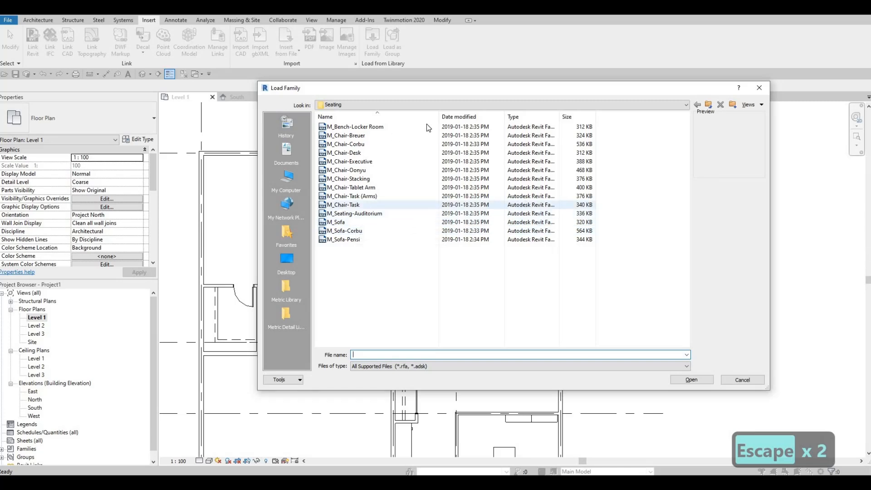
{"action": "left_click", "coordinate": [436, 106]}
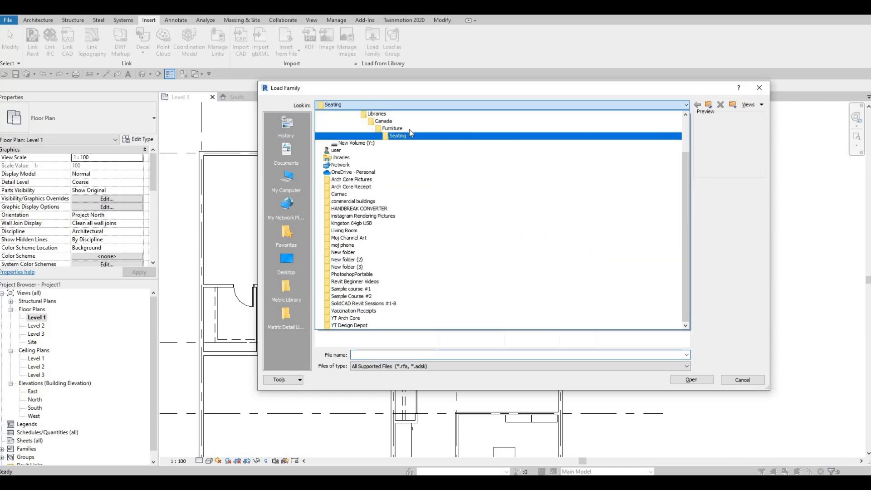
{"action": "left_click", "coordinate": [393, 129]}
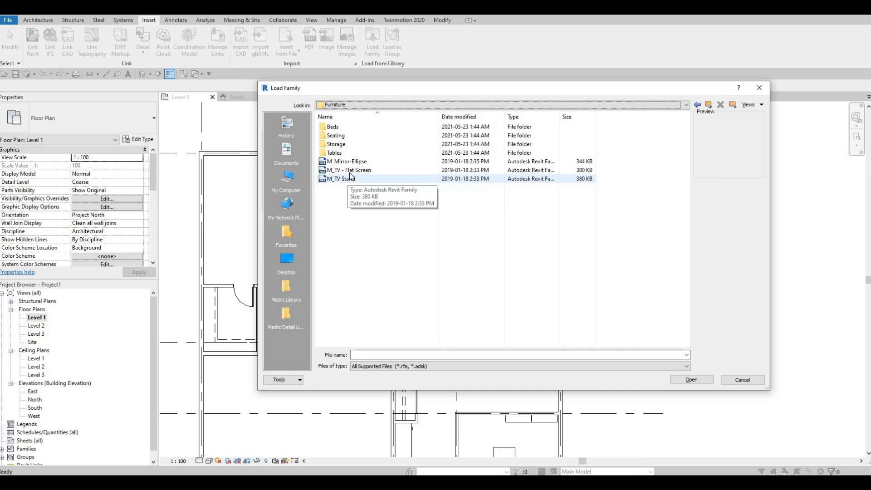
{"action": "left_click", "coordinate": [350, 177]}
{"action": "left_click", "coordinate": [349, 171]}
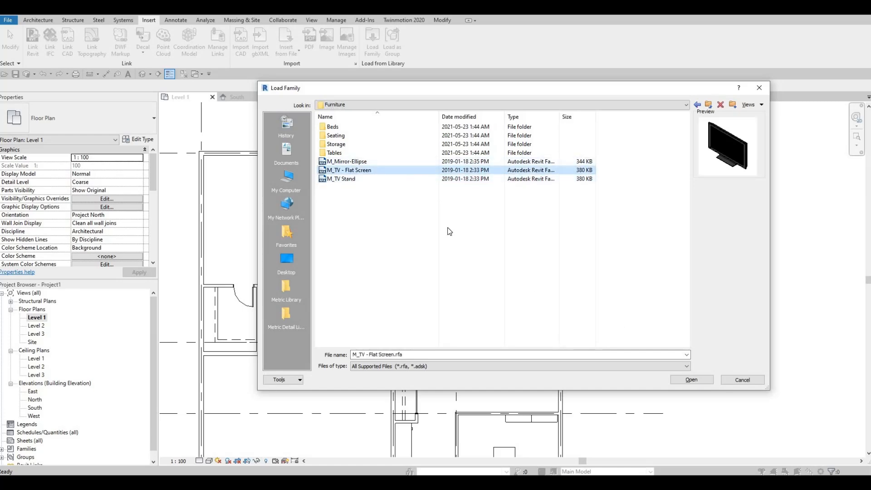
{"action": "left_click", "coordinate": [692, 380]}
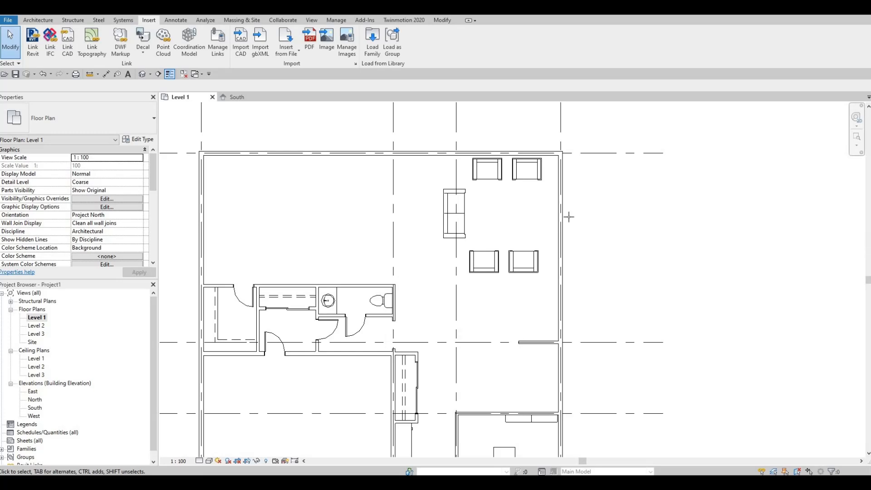
Place a 0810mm flat screen TV against the right exterior wall, facing the sofa and aligned with its centre.
{"action": "key", "text": "m"}
{"action": "key", "text": "c"}
{"action": "key", "text": "m"}
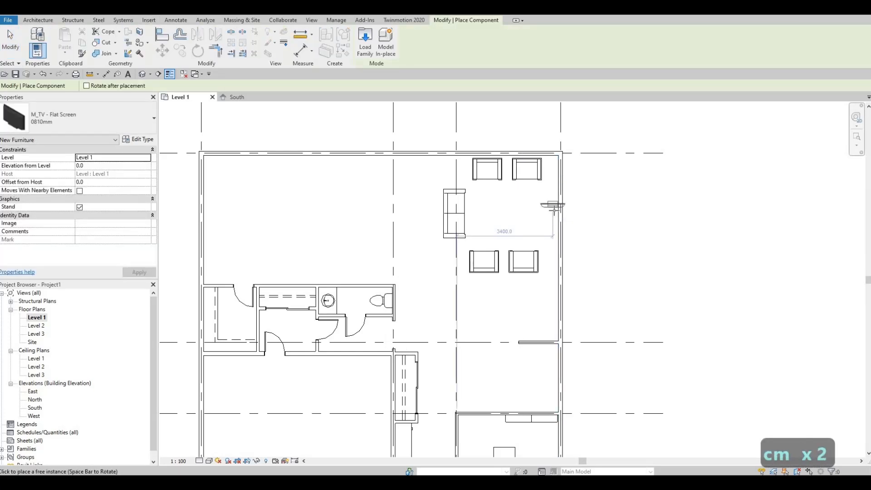
{"action": "key", "text": "c"}
{"action": "key", "text": "m"}
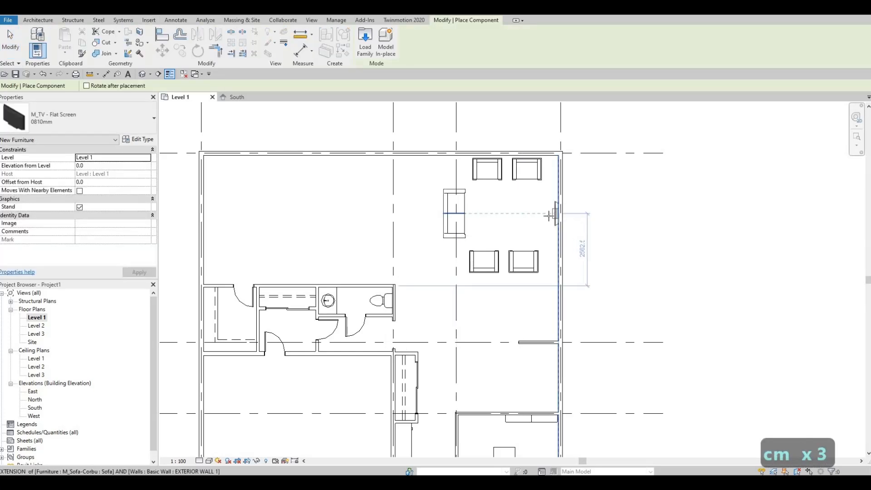
{"action": "left_click", "coordinate": [554, 213]}
{"action": "key", "text": "Escape"}
{"action": "key", "text": "Escape"}
{"action": "key", "text": "Escape"}
Change the placed flat screen TV to the 1270mm type.
{"action": "left_click", "coordinate": [551, 215]}
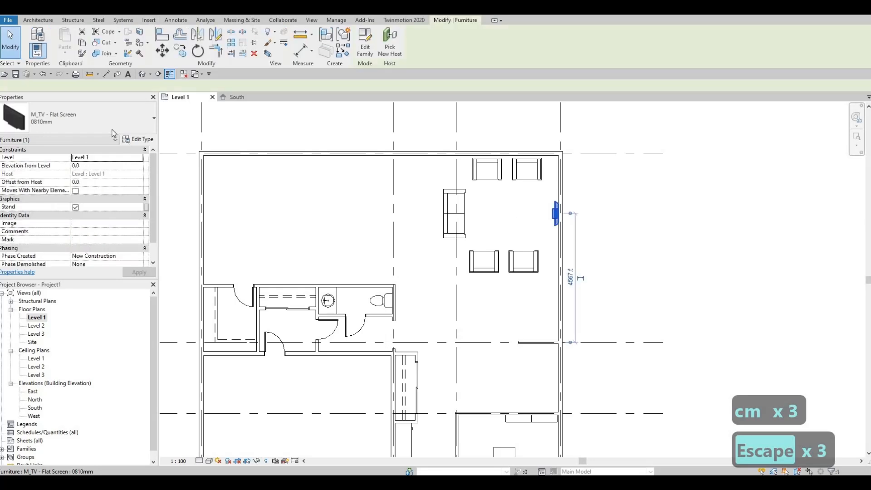
{"action": "left_click", "coordinate": [111, 129]}
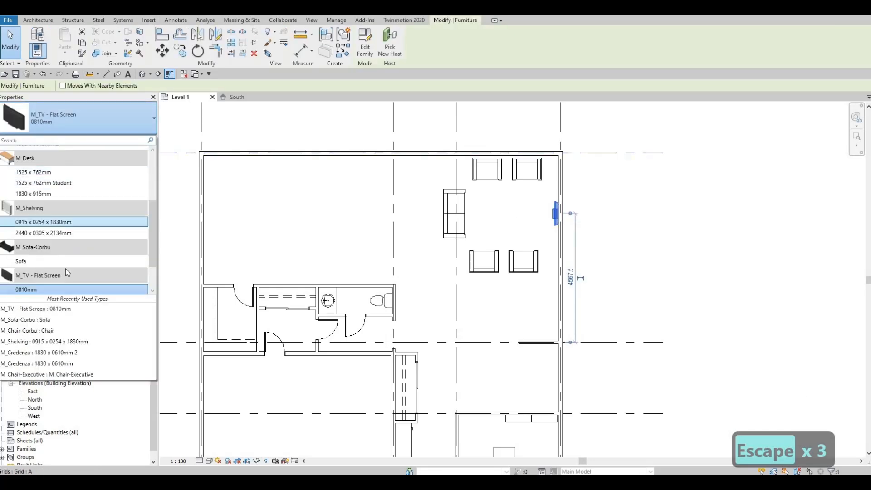
{"action": "scroll", "coordinate": [57, 274], "scroll_direction": "down", "scroll_amount": 2}
{"action": "left_click", "coordinate": [37, 289]}
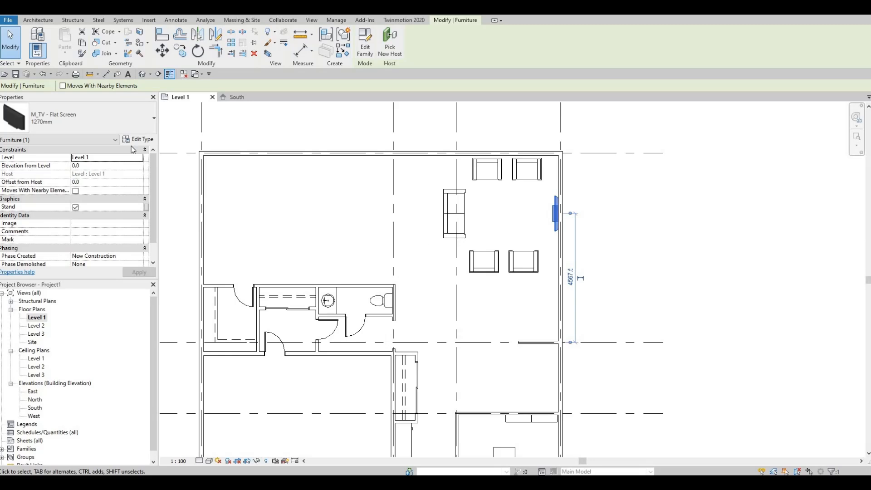
{"action": "key", "text": "Escape"}
{"action": "key", "text": "Escape"}
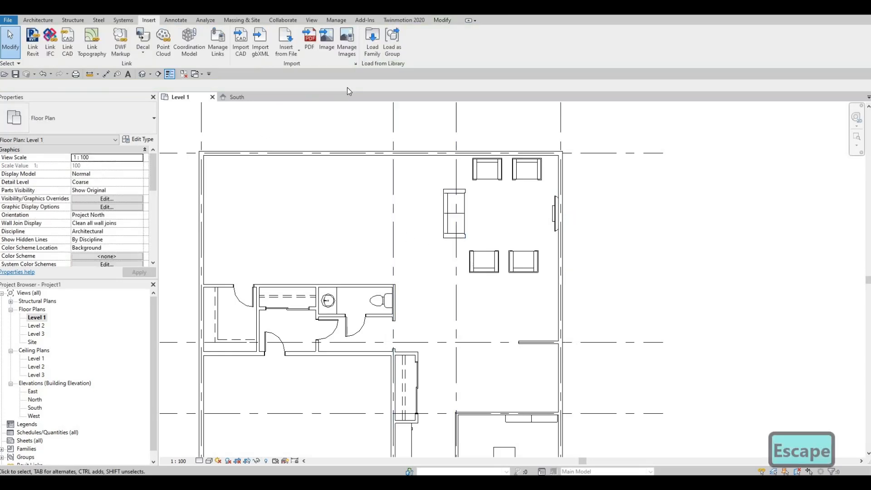
Load the M_Table-Coffee family from the Tables folder of the Furniture library.
{"action": "left_click", "coordinate": [372, 43]}
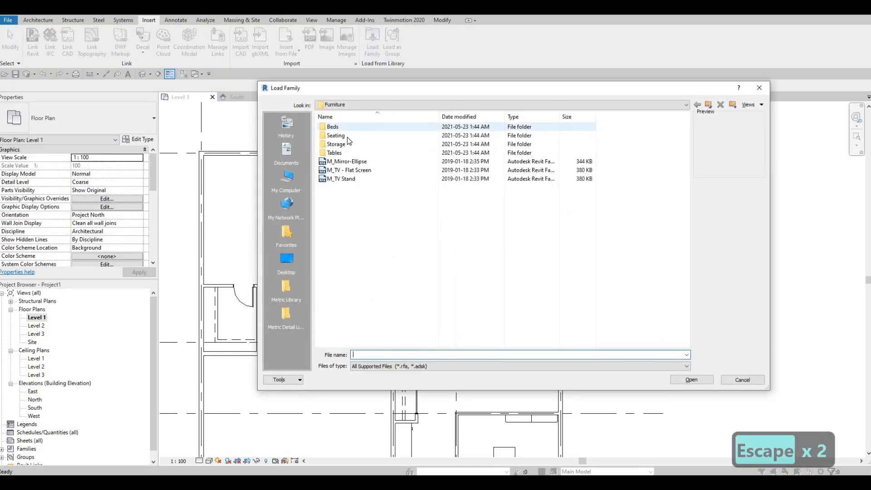
{"action": "double_click", "coordinate": [339, 154]}
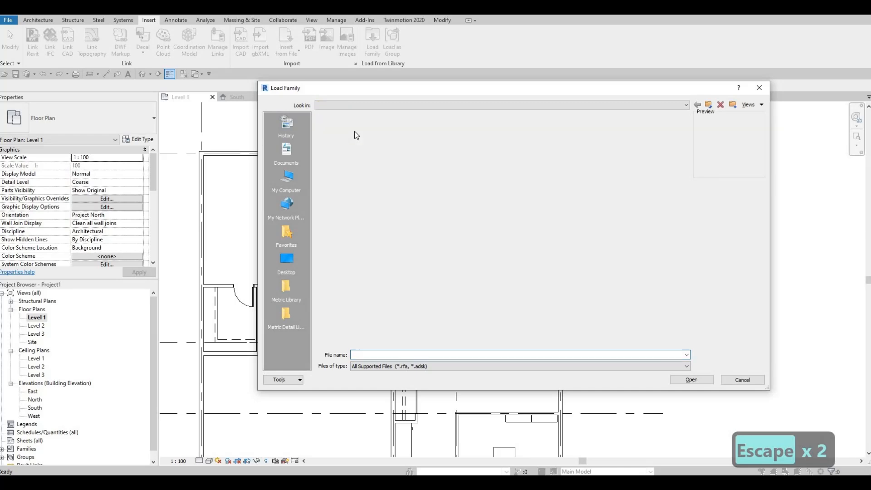
{"action": "left_click", "coordinate": [354, 136]}
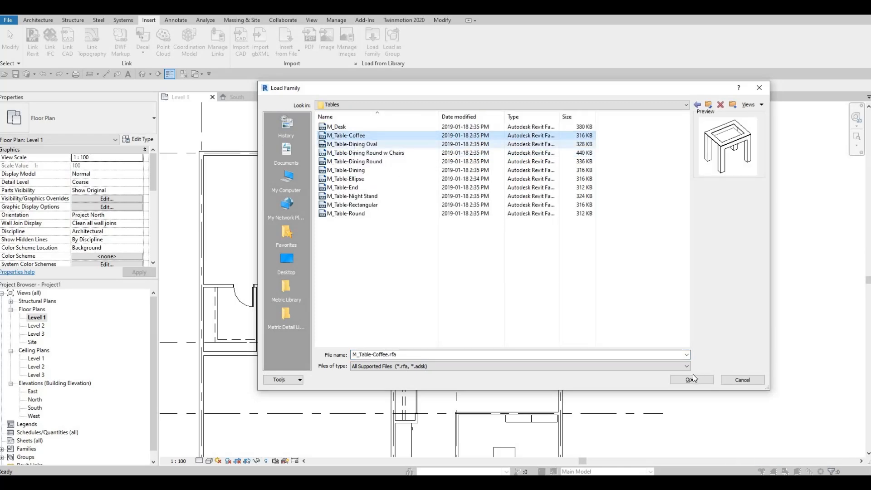
{"action": "key", "text": "Return"}
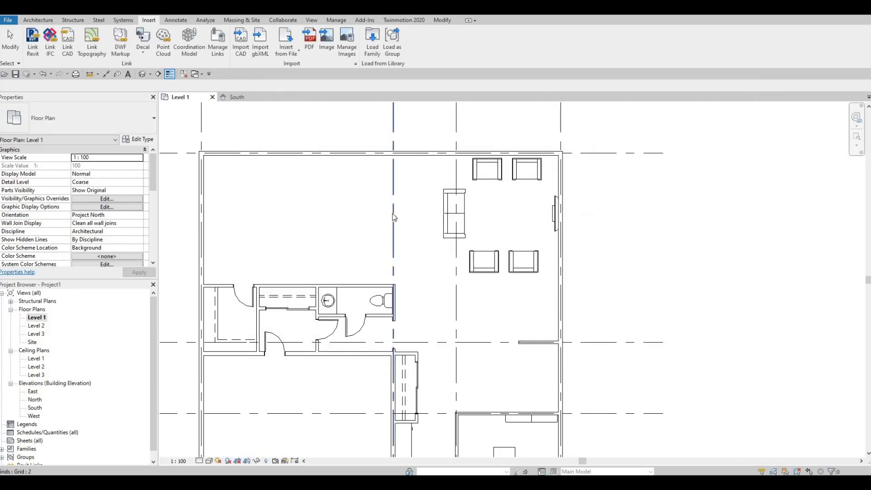
Place a 0610 x 0610 x 0610mm coffee table midway between the sofa, TV and the two rows of chairs.
{"action": "key", "text": "c"}
{"action": "key", "text": "m"}
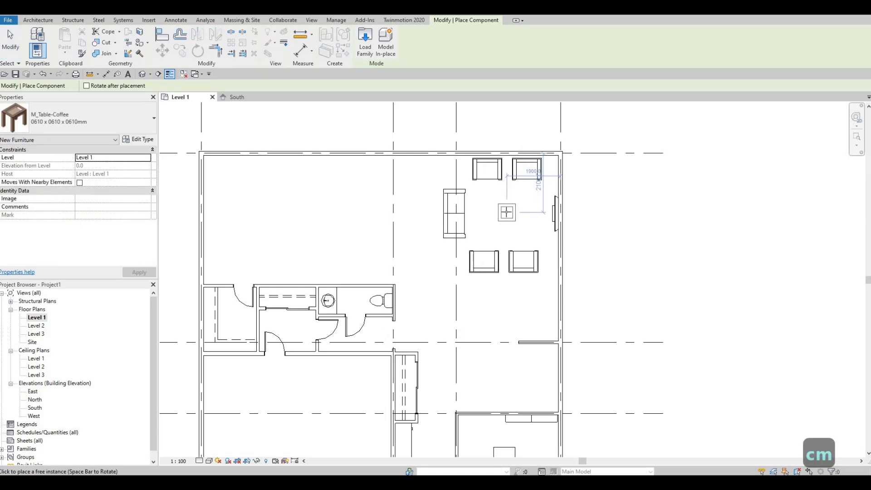
{"action": "left_click", "coordinate": [505, 220]}
{"action": "key", "text": "Escape"}
{"action": "key", "text": "Escape"}
{"action": "key", "text": "Escape"}
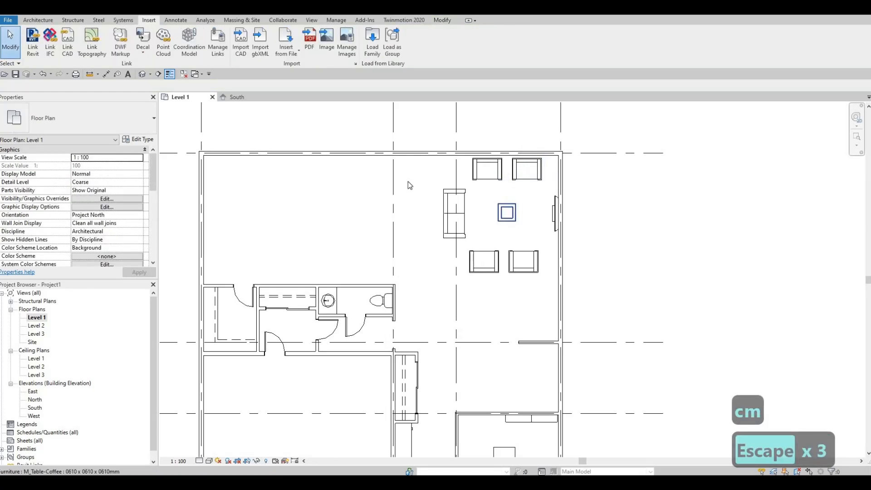
Try the 0787 x 0711 x 0610mm type on the coffee table, and set it to 0915 x 1830 x 0457mm.
{"action": "left_click", "coordinate": [142, 130]}
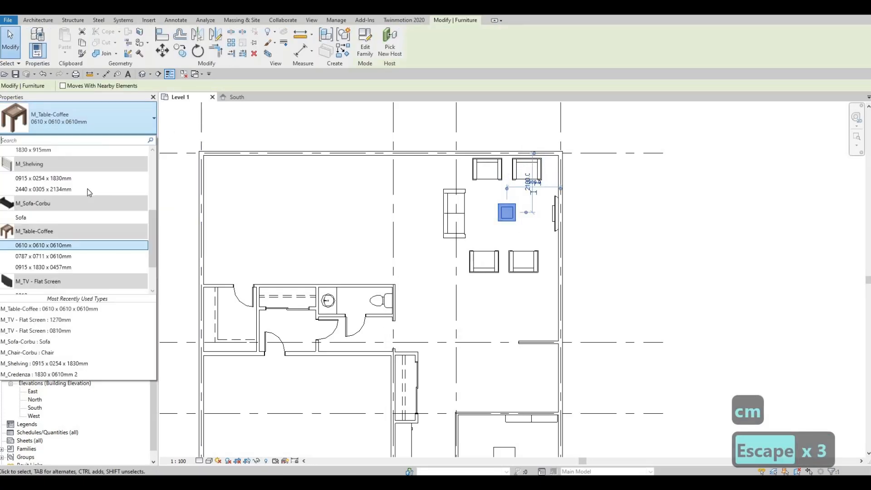
{"action": "left_click", "coordinate": [78, 257]}
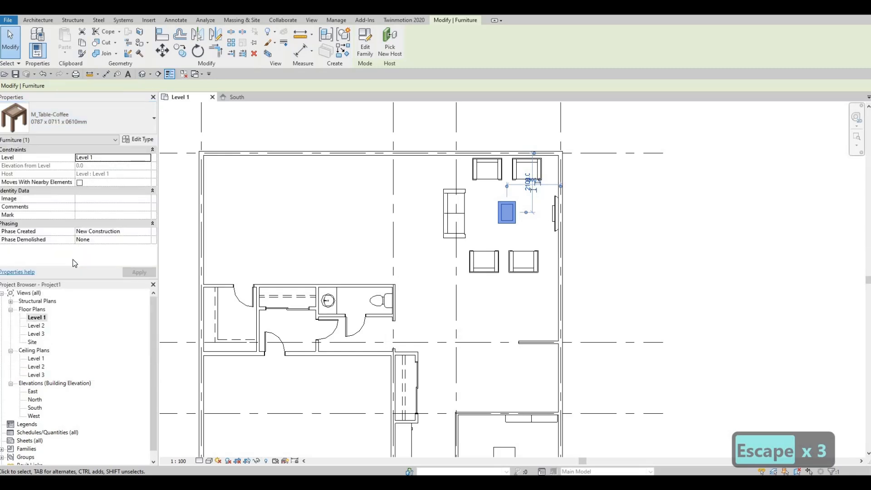
{"action": "left_click", "coordinate": [93, 131]}
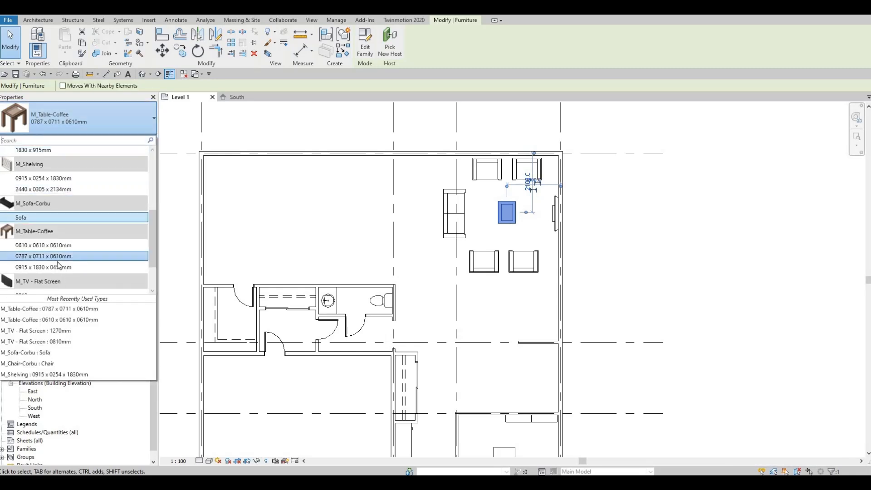
{"action": "key", "text": "Return"}
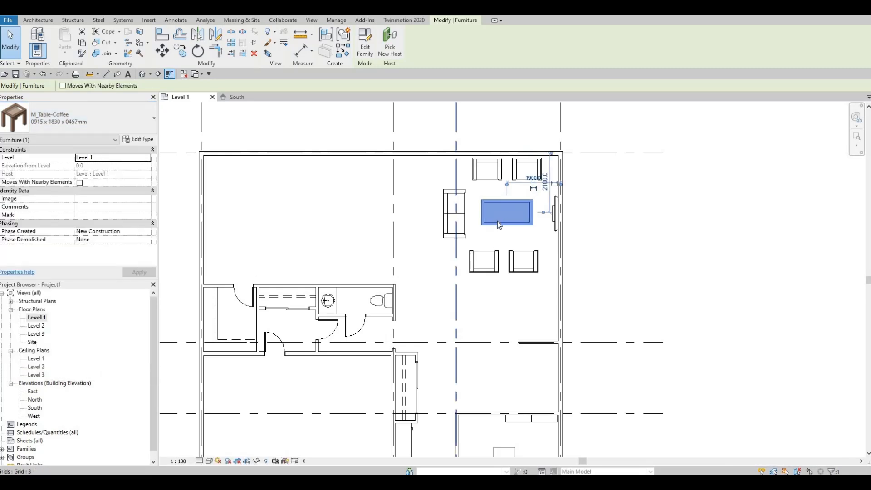
{"action": "key", "text": "Escape"}
{"action": "key", "text": "Escape"}
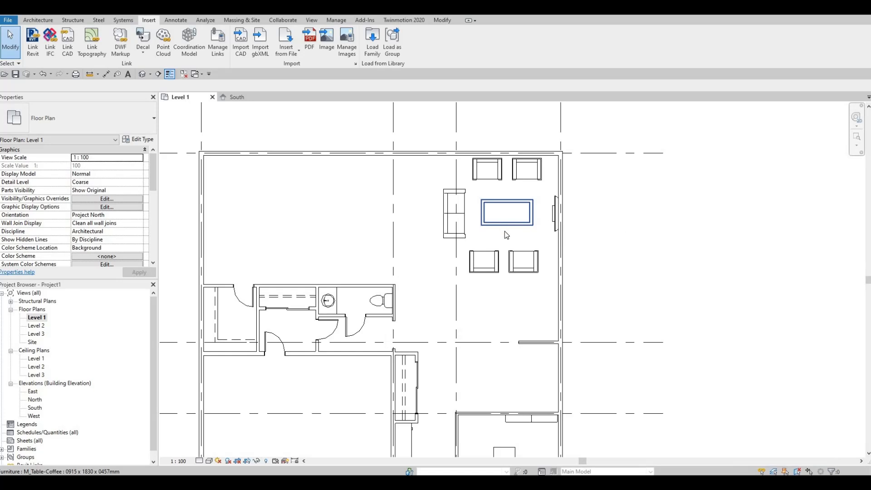
{"action": "key", "text": "Escape"}
{"action": "key", "text": "Escape"}
{"action": "scroll", "coordinate": [494, 258], "scroll_direction": "down", "scroll_amount": 1}
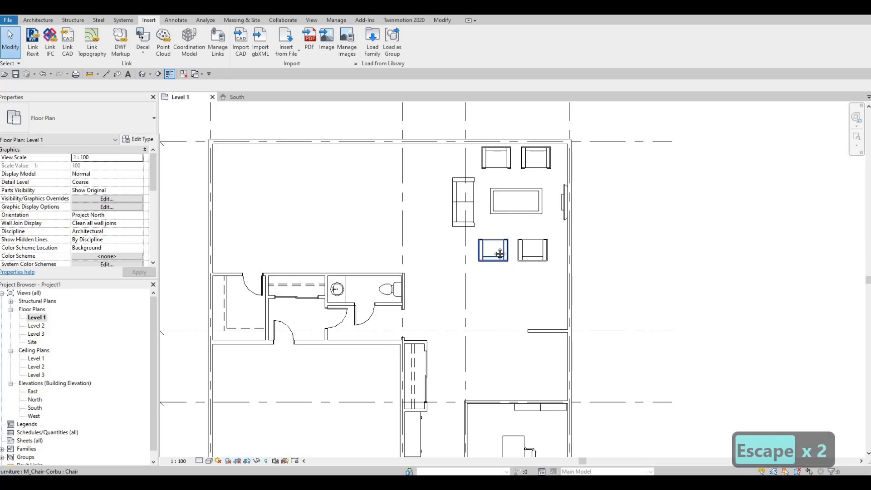
Load the M_Table-Night Stand family from the Tables folder of the Furniture library.
{"action": "scroll", "coordinate": [493, 245], "scroll_direction": "down", "scroll_amount": 2}
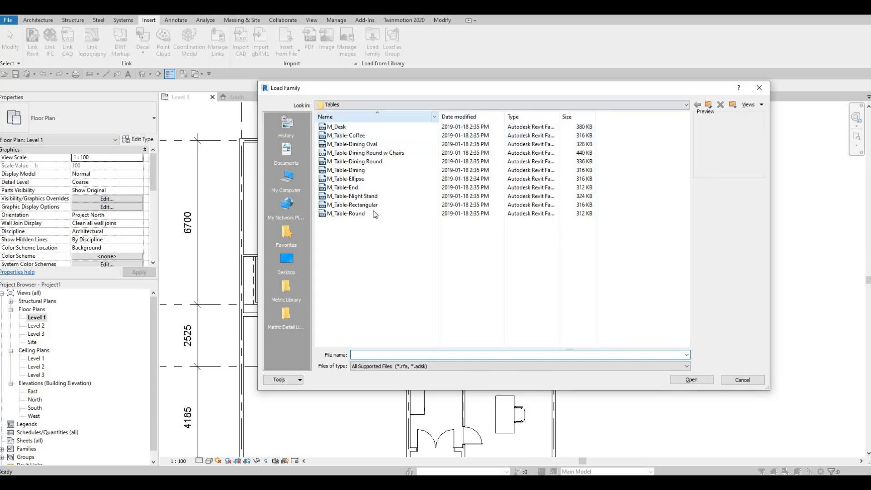
{"action": "left_click", "coordinate": [356, 196]}
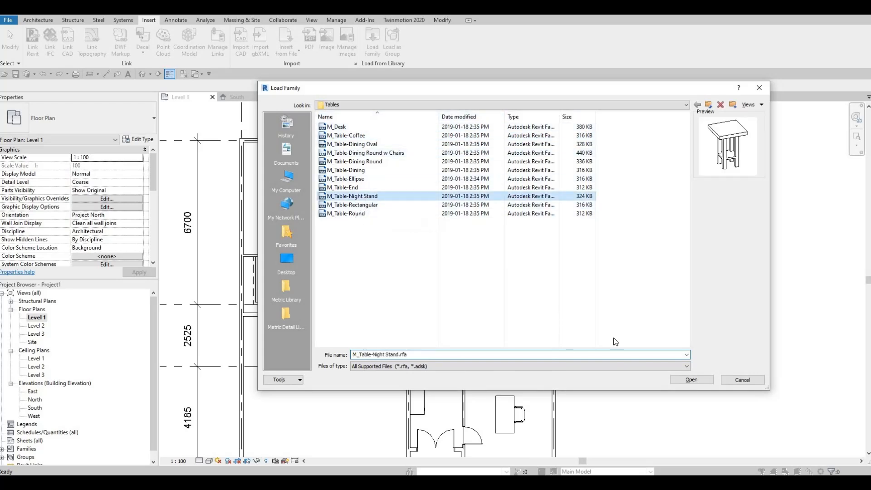
{"action": "left_click", "coordinate": [692, 379]}
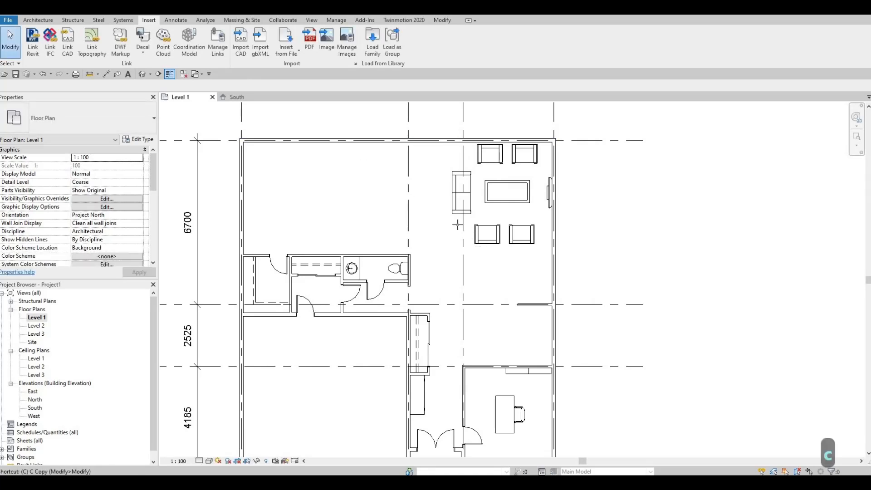
Place two 0610 x 0610 x 0762mm night stands as side tables, one beyond each end of the living area sofa.
{"action": "key", "text": "m"}
{"action": "scroll", "coordinate": [458, 227], "scroll_direction": "up", "scroll_amount": 2}
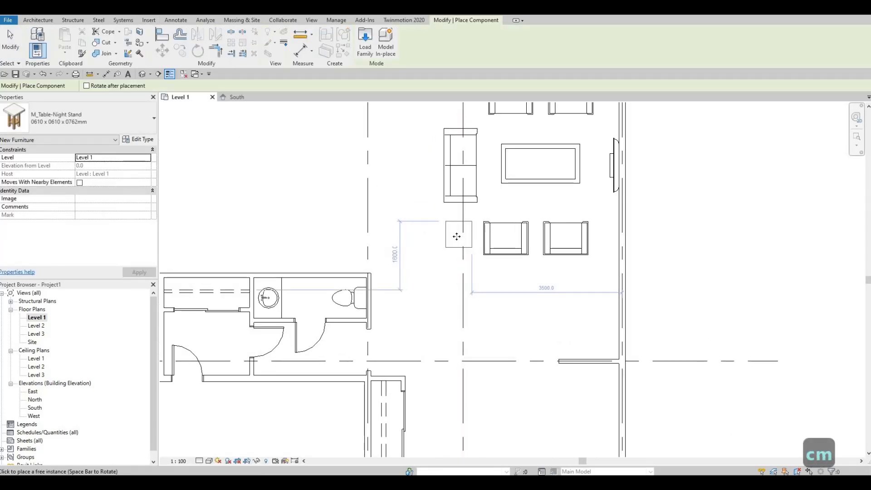
{"action": "left_click", "coordinate": [454, 235]}
{"action": "middle_click_drag", "start_coordinate": [460, 173], "coordinate": [455, 274]}
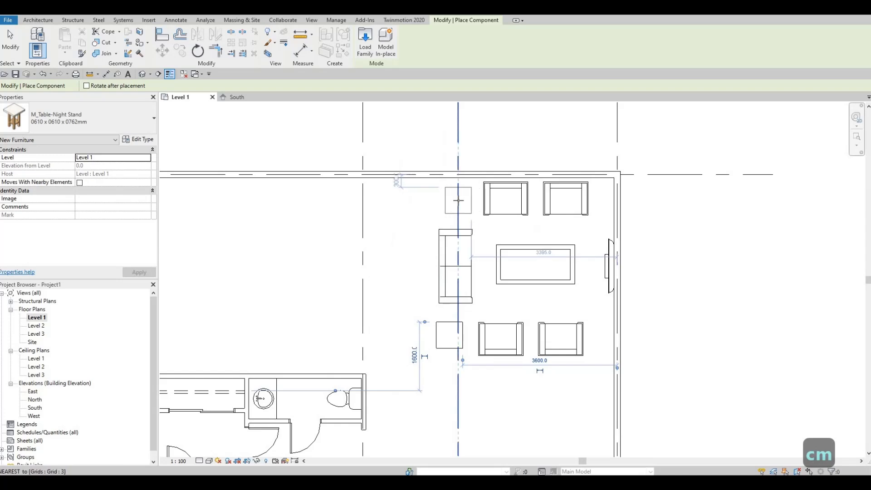
{"action": "left_click", "coordinate": [456, 207]}
{"action": "key", "text": "Escape"}
{"action": "key", "text": "Escape"}
{"action": "scroll", "coordinate": [486, 313], "scroll_direction": "down", "scroll_amount": 3}
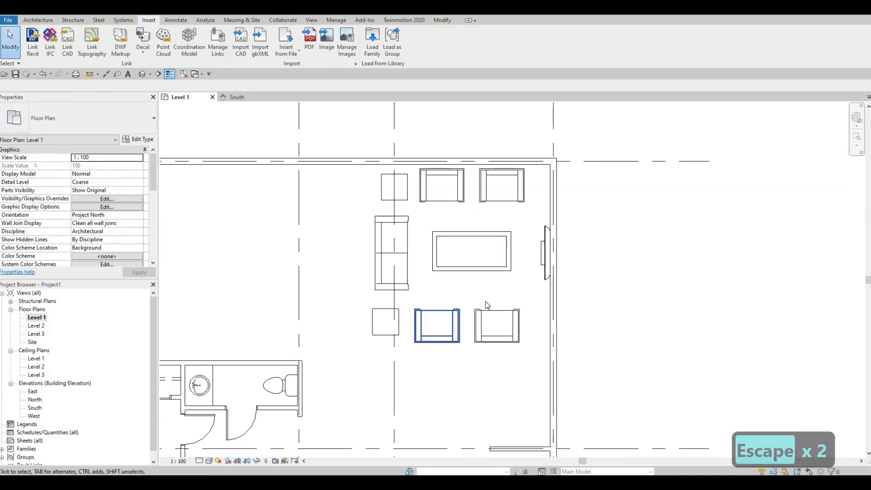
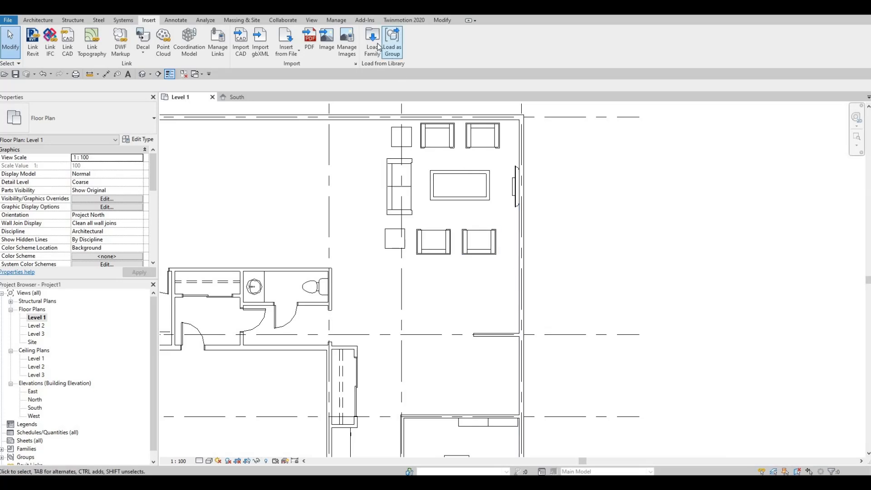
Create two more shelving units like the office's 0915 x 0254 x 1830mm one, rotated end to end along the exterior wall from the short partition.
{"action": "middle_click_drag", "start_coordinate": [473, 425], "coordinate": [515, 271]}
{"action": "key", "text": "Escape"}
{"action": "left_click", "coordinate": [514, 266]}
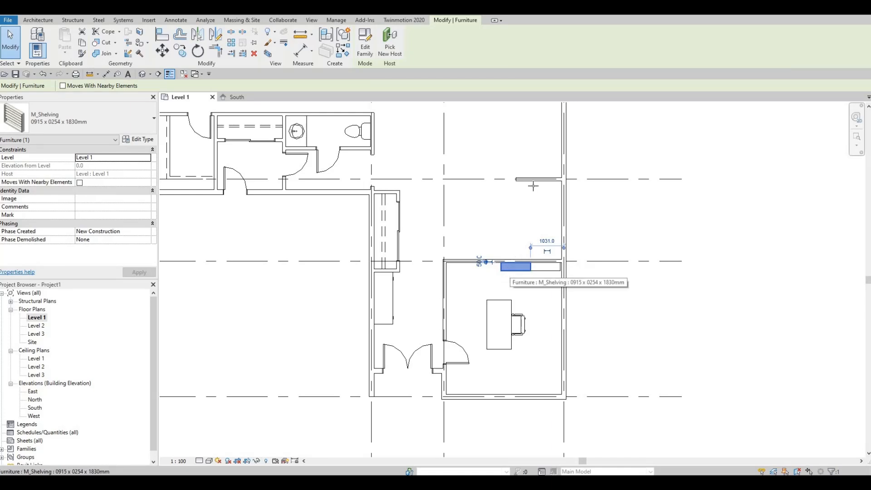
{"action": "key", "text": "c"}
{"action": "key", "text": "s"}
{"action": "middle_click_drag", "start_coordinate": [534, 186], "coordinate": [513, 279]}
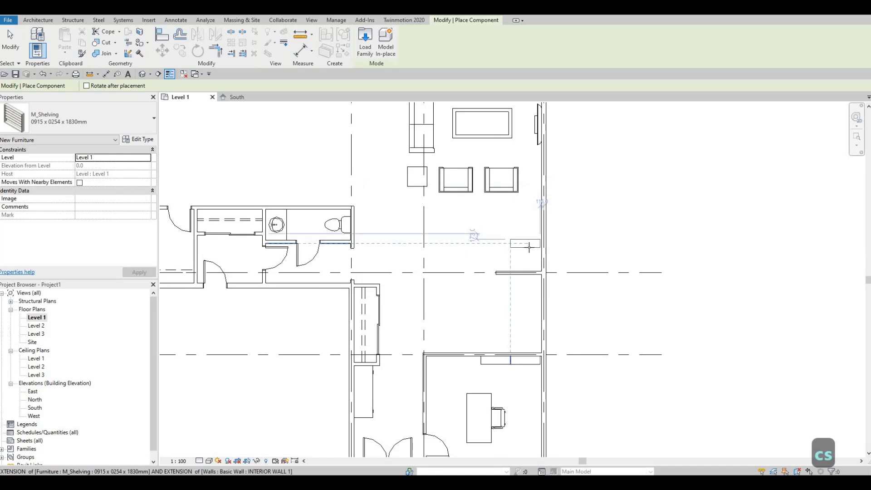
{"action": "key", "text": "c"}
{"action": "key", "text": "s"}
{"action": "scroll", "coordinate": [530, 248], "scroll_direction": "up", "scroll_amount": 2}
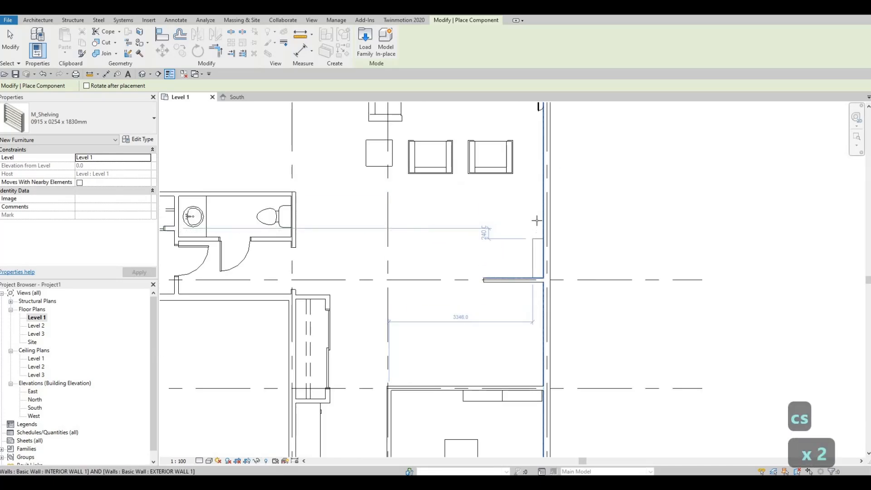
{"action": "key", "text": "space"}
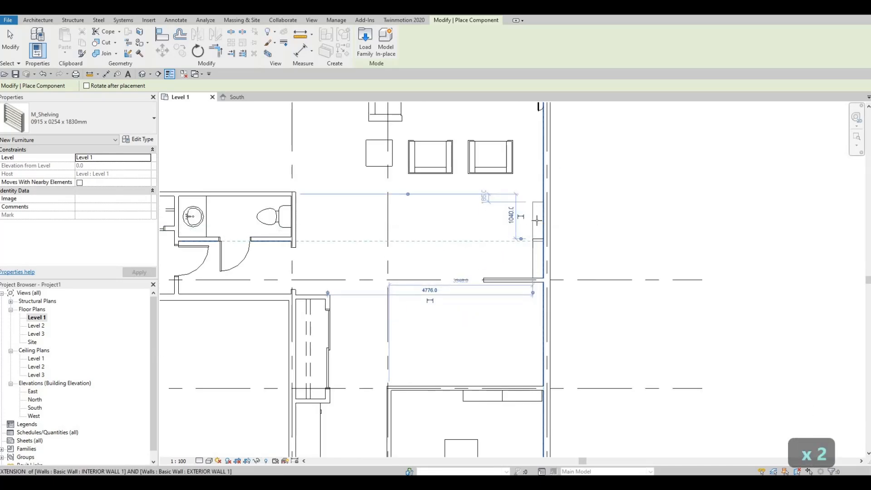
{"action": "key", "text": "Escape"}
{"action": "key", "text": "Escape"}
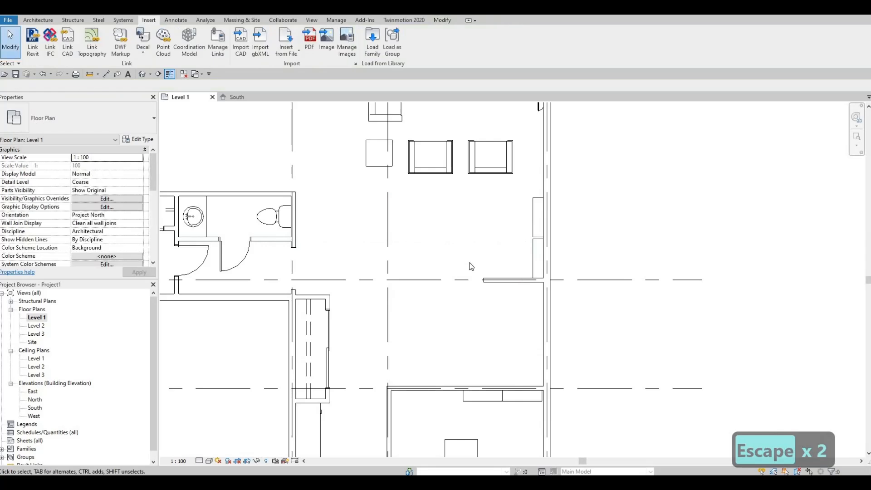
Nudge the upper of the two new shelving units down against the lower one.
{"action": "middle_click_drag", "start_coordinate": [426, 211], "coordinate": [422, 229]}
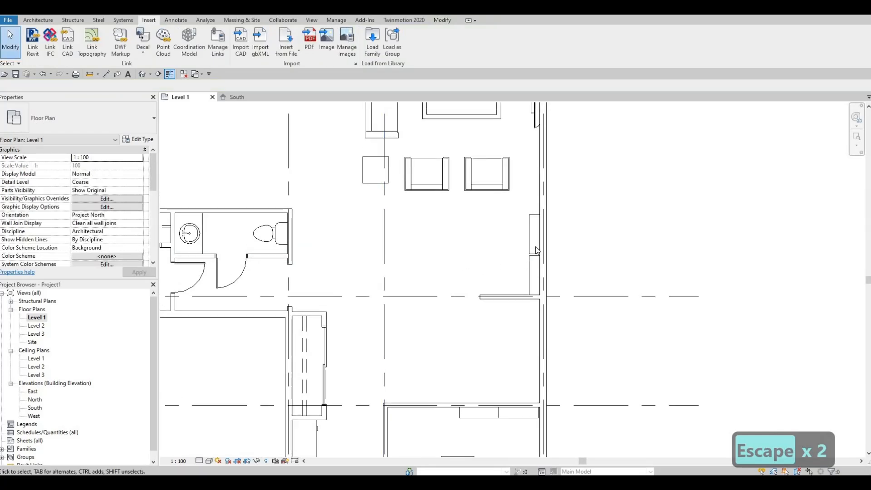
{"action": "scroll", "coordinate": [536, 250], "scroll_direction": "up", "scroll_amount": 1}
{"action": "left_click", "coordinate": [535, 249]}
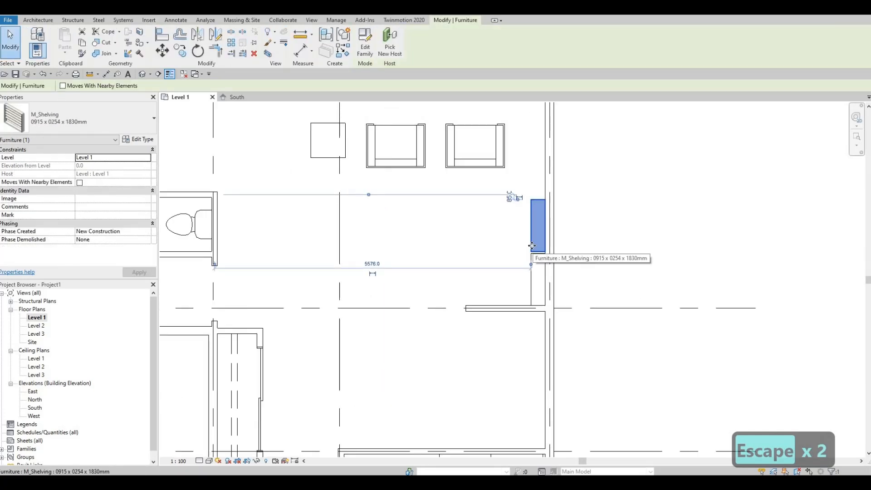
{"action": "key", "text": "Down"}
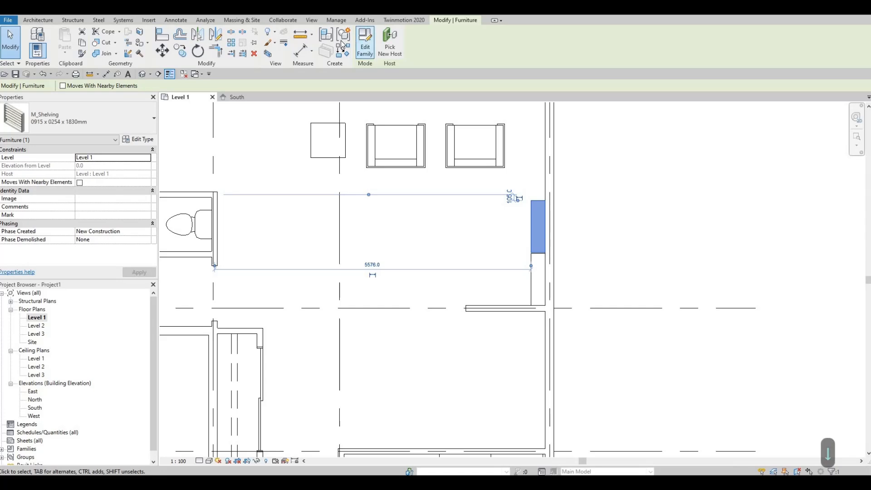
{"action": "key", "text": "Escape"}
{"action": "key", "text": "Escape"}
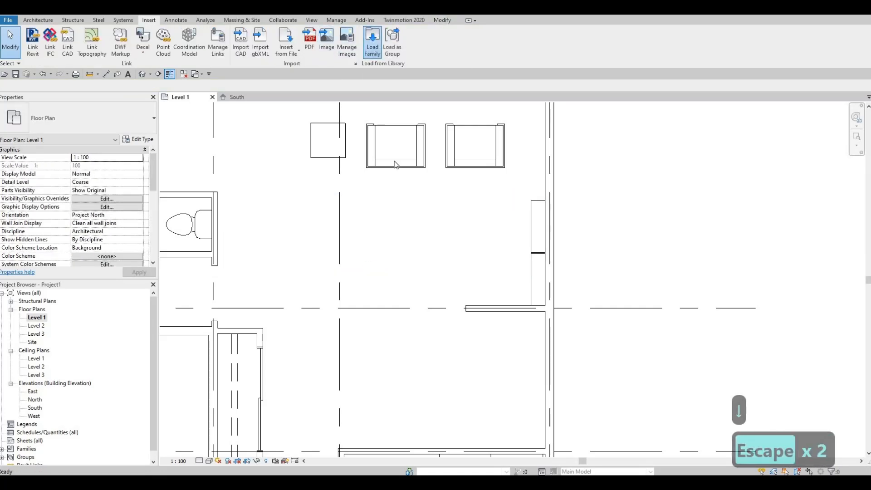
Start loading another family and browse to the Seating folder of the Furniture library.
{"action": "left_click", "coordinate": [372, 42]}
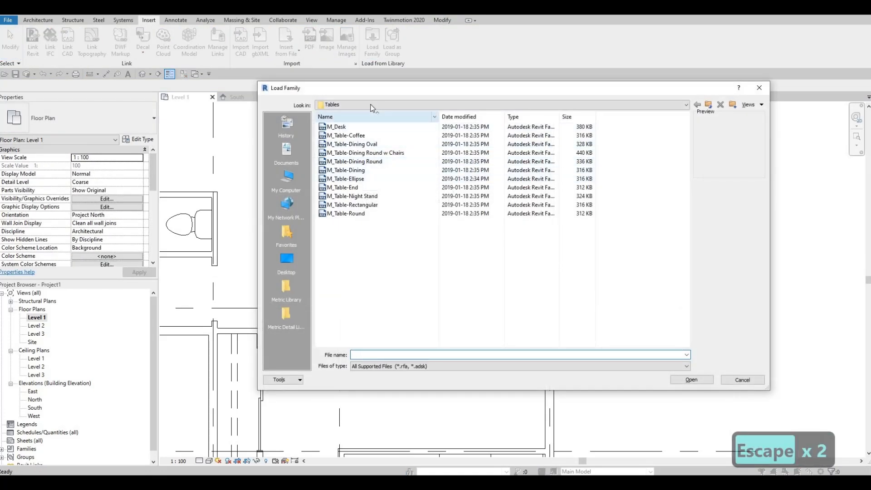
{"action": "left_click", "coordinate": [385, 106]}
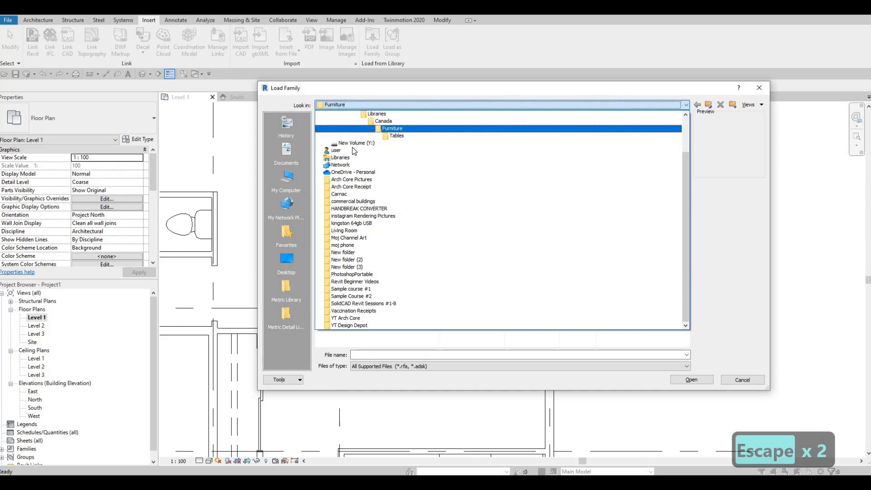
{"action": "left_click", "coordinate": [352, 129]}
{"action": "double_click", "coordinate": [350, 137]}
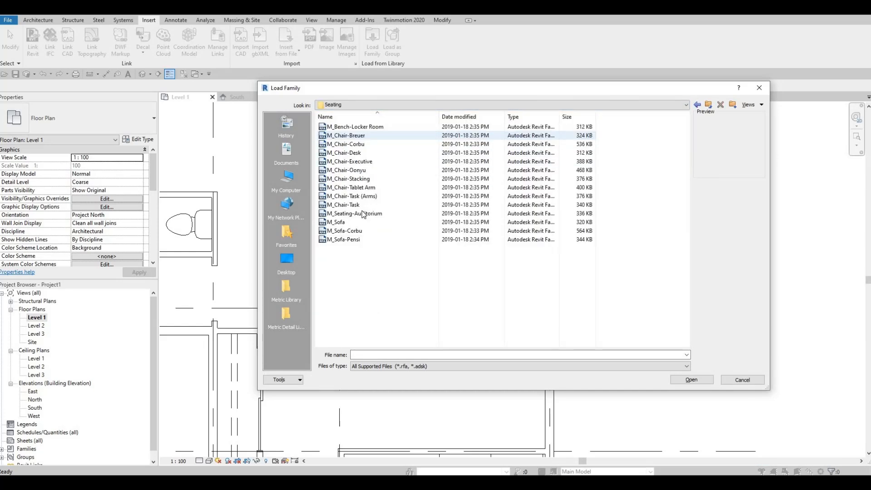
Examine the previews of the chair and sofa families in the Seating folder to find a chair for the shelving corner.
{"action": "left_click", "coordinate": [363, 213]}
{"action": "left_click", "coordinate": [353, 188]}
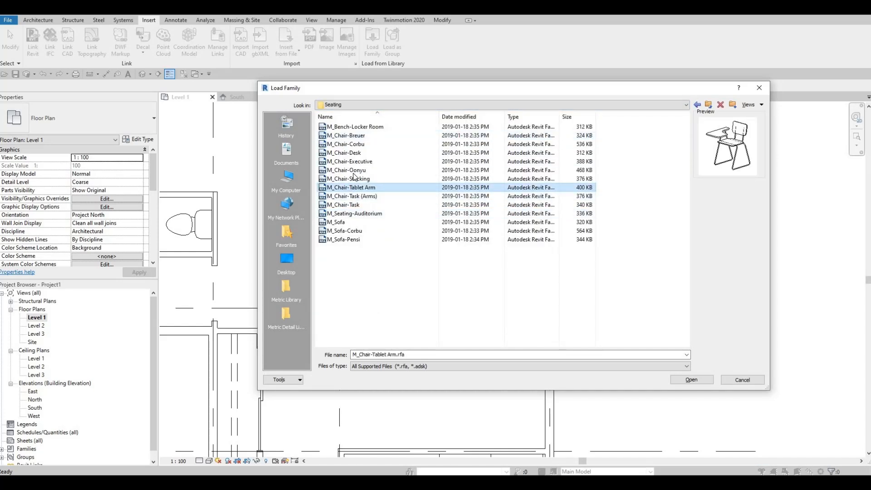
{"action": "left_click", "coordinate": [355, 171]}
{"action": "left_click", "coordinate": [352, 161]}
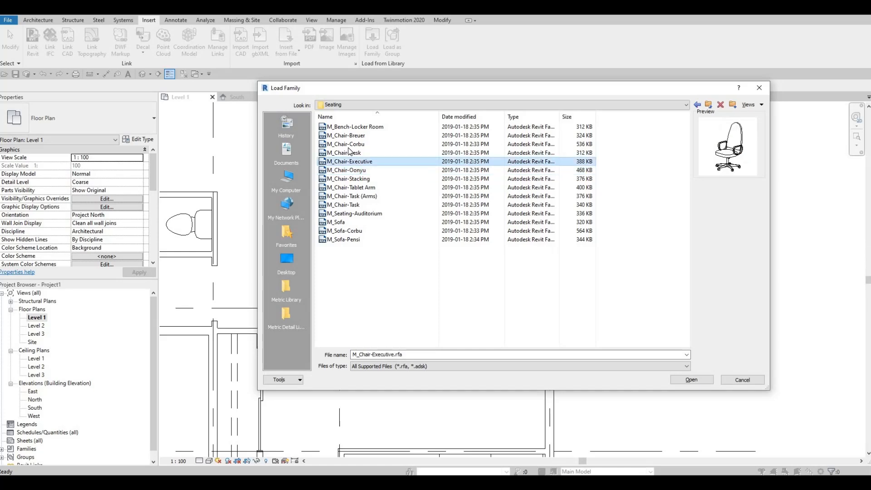
{"action": "left_click", "coordinate": [348, 153]}
{"action": "key", "text": "Up"}
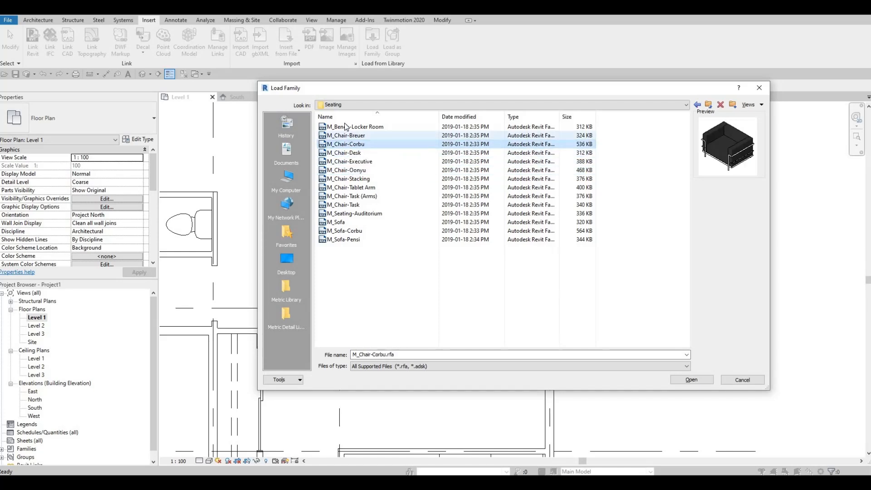
{"action": "key", "text": "Up"}
{"action": "key", "text": "Up"}
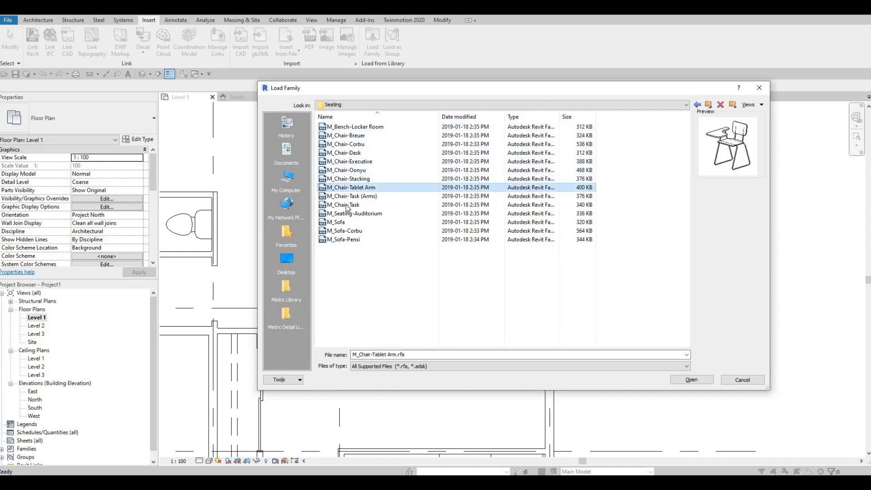
{"action": "left_click", "coordinate": [347, 205]}
{"action": "key", "text": "Down"}
{"action": "key", "text": "Down"}
{"action": "key", "text": "Down"}
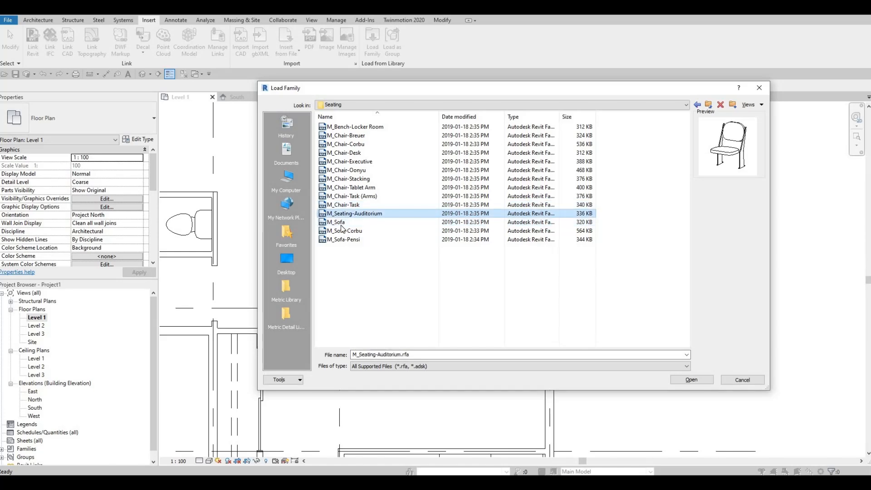
{"action": "left_click", "coordinate": [349, 215]}
{"action": "left_click", "coordinate": [346, 237]}
{"action": "left_click", "coordinate": [345, 231]}
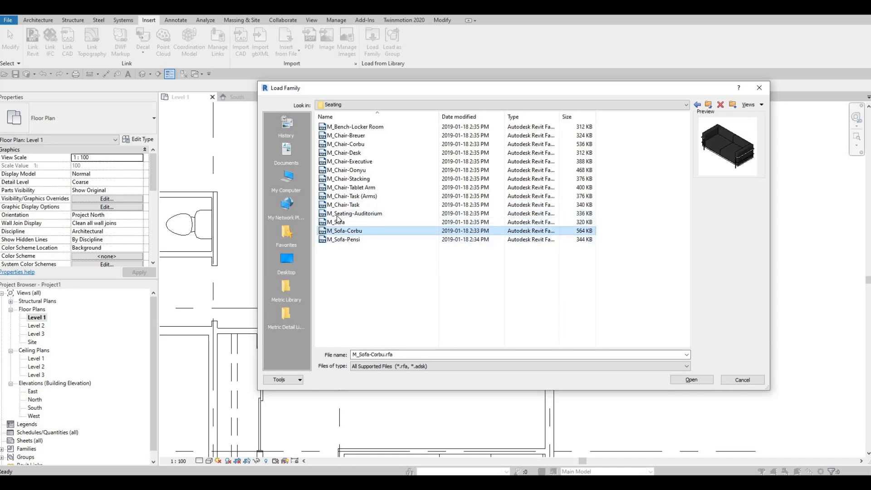
Compare the remaining chair previews and load the M_Chair-Oonyu family.
{"action": "left_click", "coordinate": [346, 213]}
{"action": "left_click", "coordinate": [342, 195]}
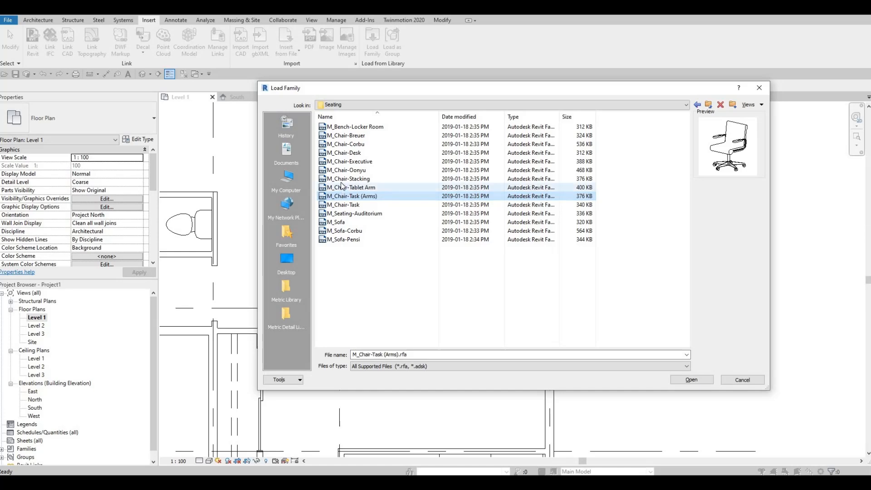
{"action": "left_click", "coordinate": [343, 179]}
{"action": "left_click", "coordinate": [346, 170]}
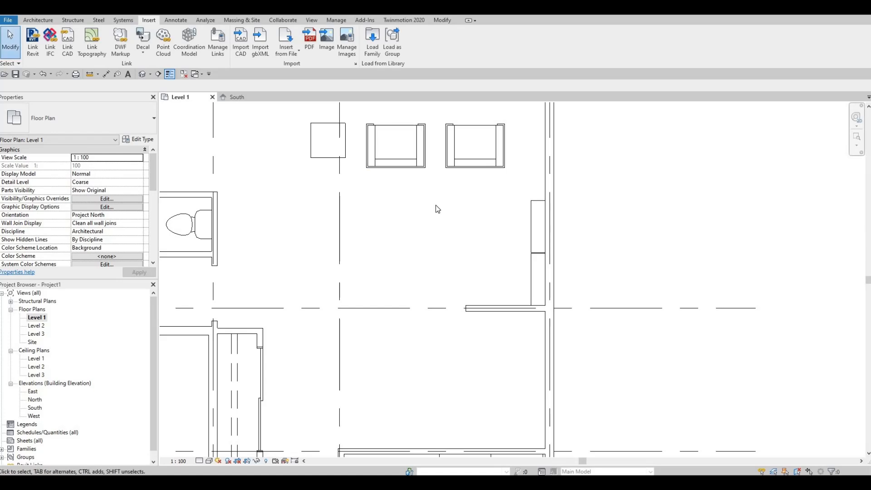
Place one M_Chair-Oonyu turned diagonally in the corner between the shelving units and the short partition.
{"action": "key", "text": "m"}
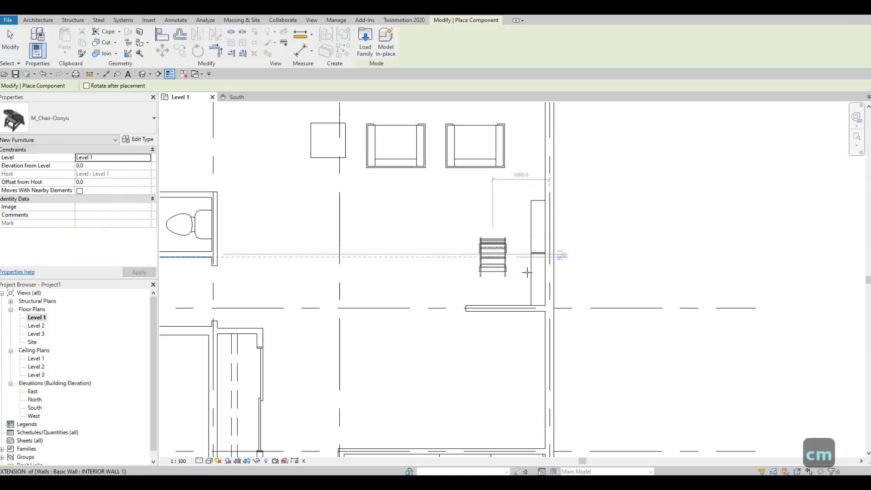
{"action": "key", "text": "space"}
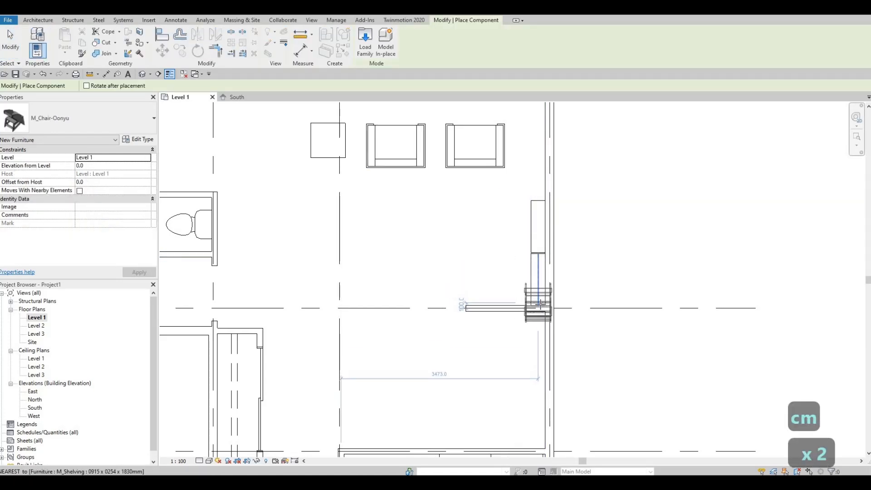
{"action": "key", "text": "space"}
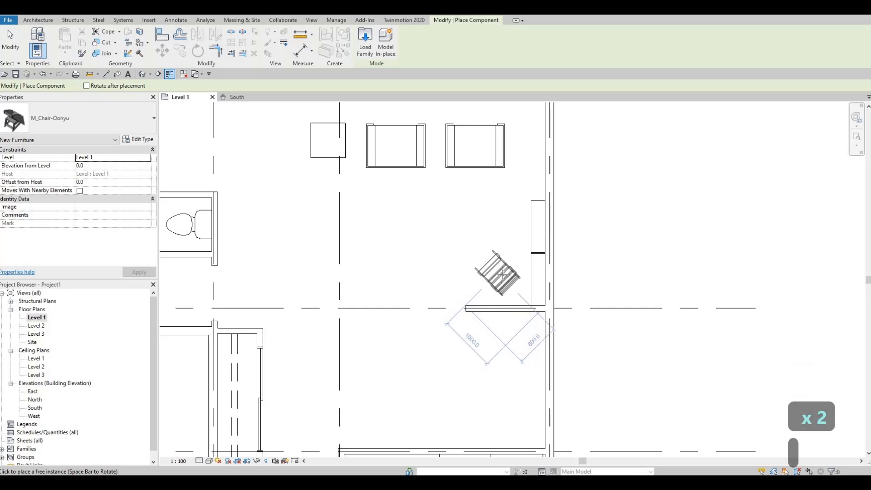
{"action": "left_click", "coordinate": [503, 297]}
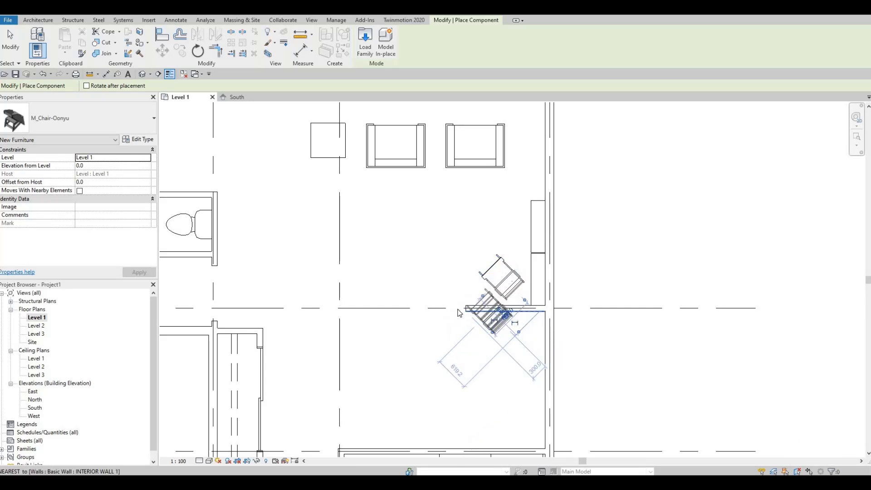
{"action": "key", "text": "Escape"}
{"action": "key", "text": "Escape"}
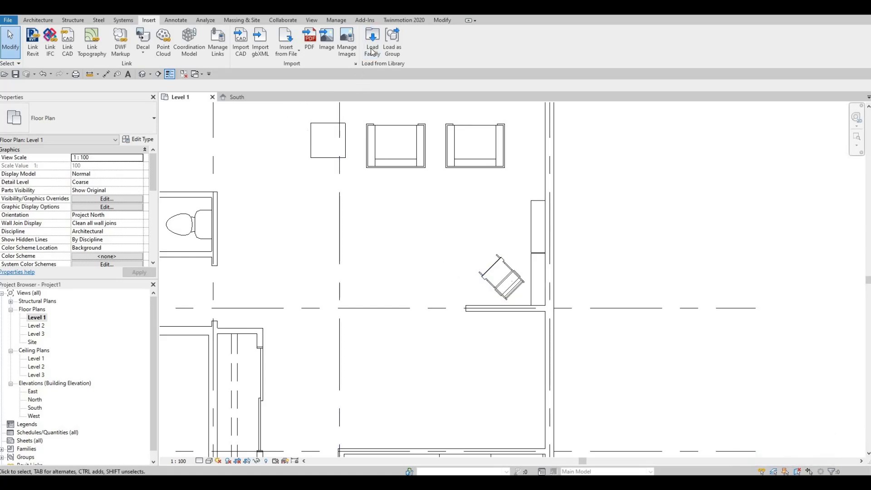
Start loading another family and browse to the Architectural > Internal folder of the Lighting library.
{"action": "left_click", "coordinate": [372, 43]}
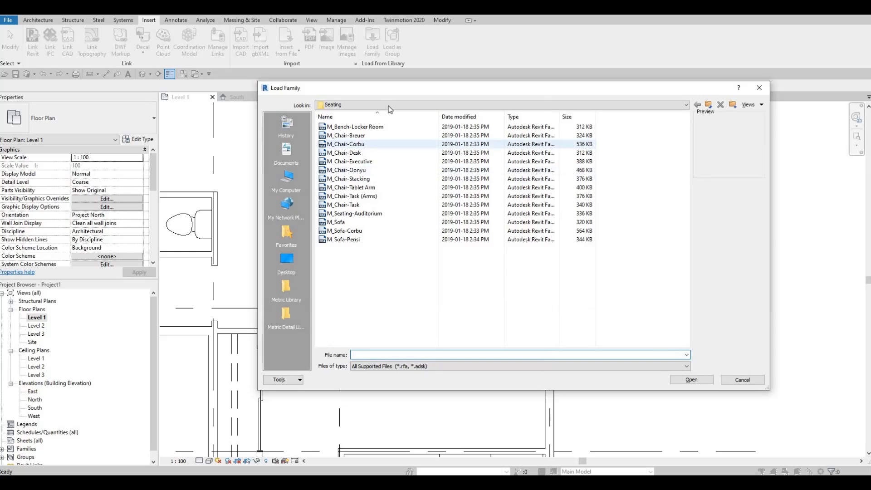
{"action": "left_click", "coordinate": [389, 105]}
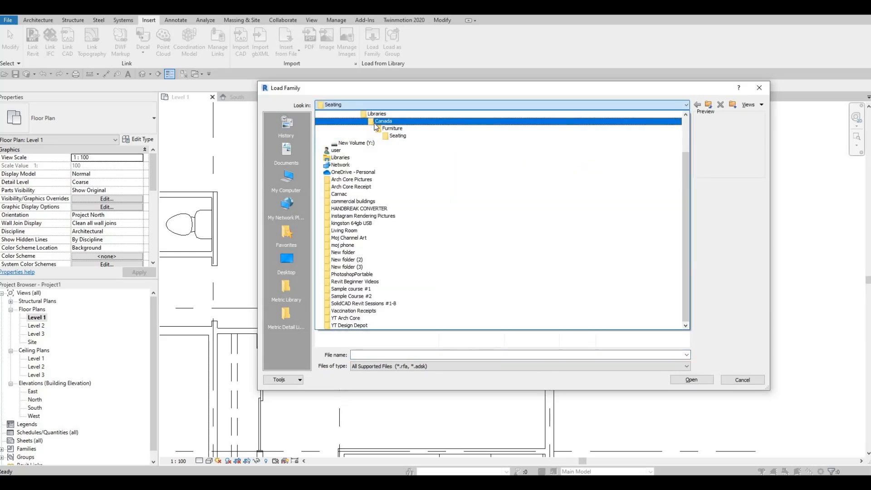
{"action": "scroll", "coordinate": [349, 245], "scroll_direction": "down", "scroll_amount": 1}
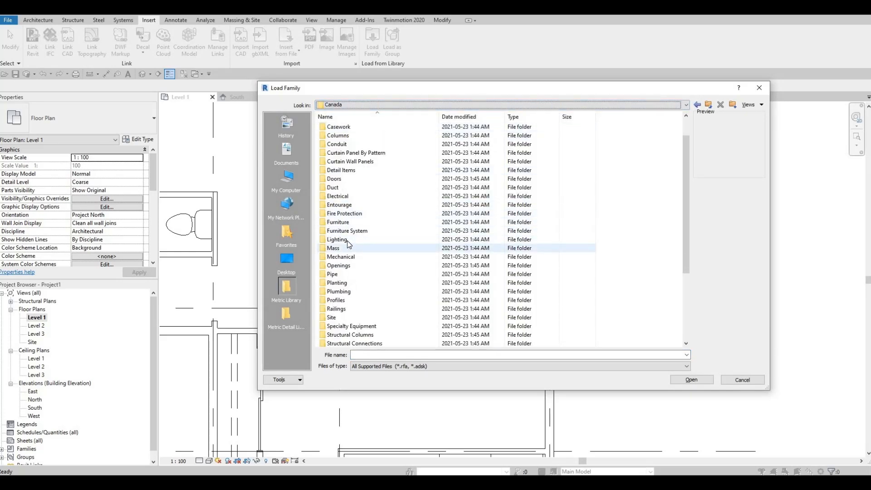
{"action": "double_click", "coordinate": [347, 240]}
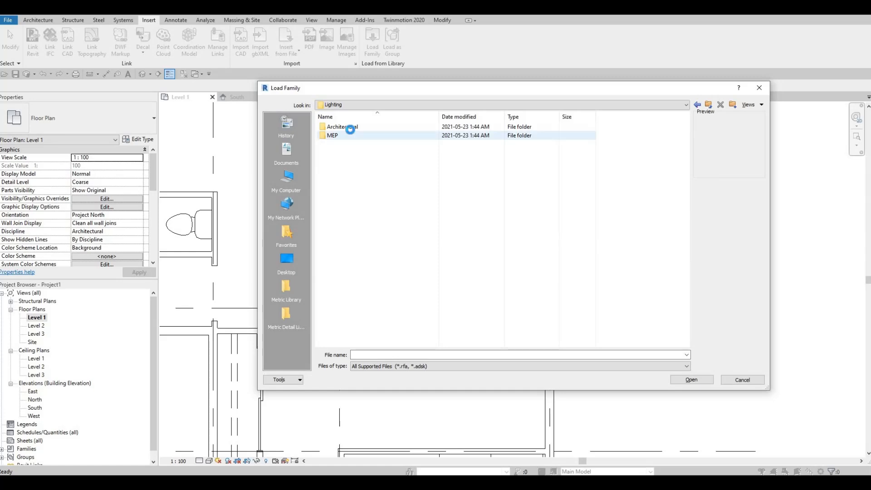
{"action": "double_click", "coordinate": [354, 136]}
{"action": "double_click", "coordinate": [344, 135]}
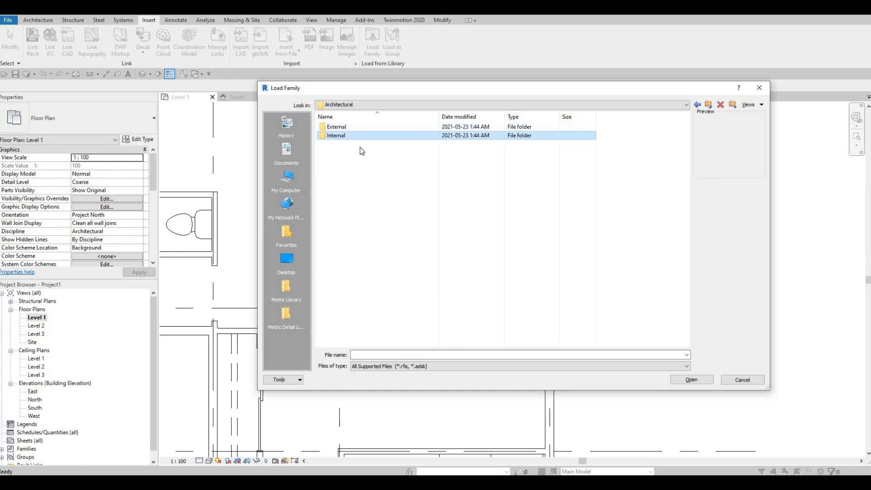
Compare the floor lamp previews in the Internal lighting folder and load the M_Floor Lamp - Arm Extension family.
{"action": "scroll", "coordinate": [344, 288], "scroll_direction": "down", "scroll_amount": 4}
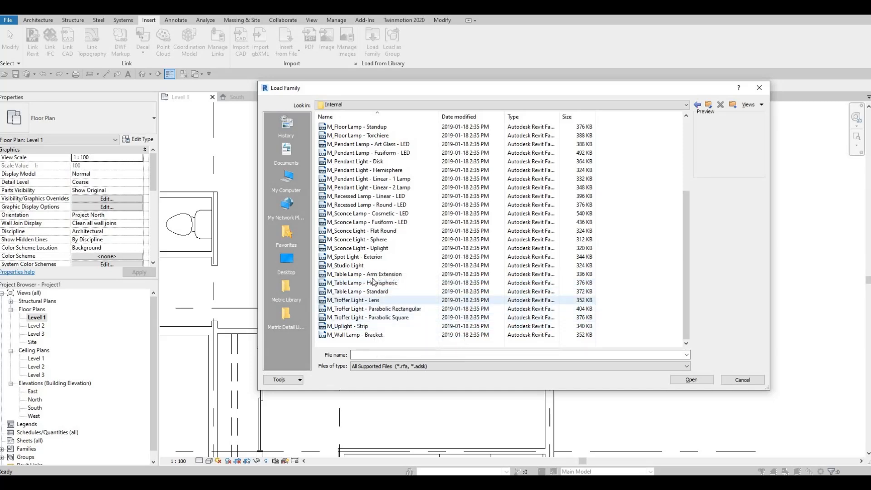
{"action": "scroll", "coordinate": [372, 281], "scroll_direction": "up", "scroll_amount": 3}
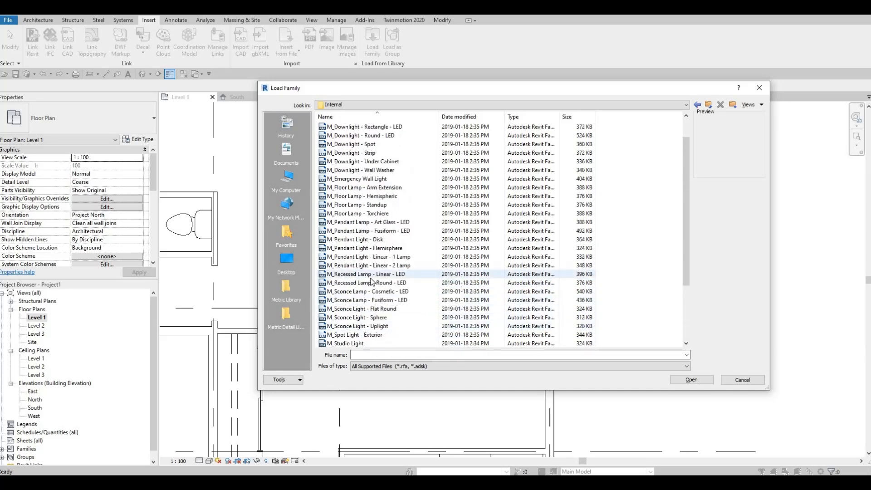
{"action": "left_click", "coordinate": [350, 197]}
{"action": "left_click", "coordinate": [344, 215]}
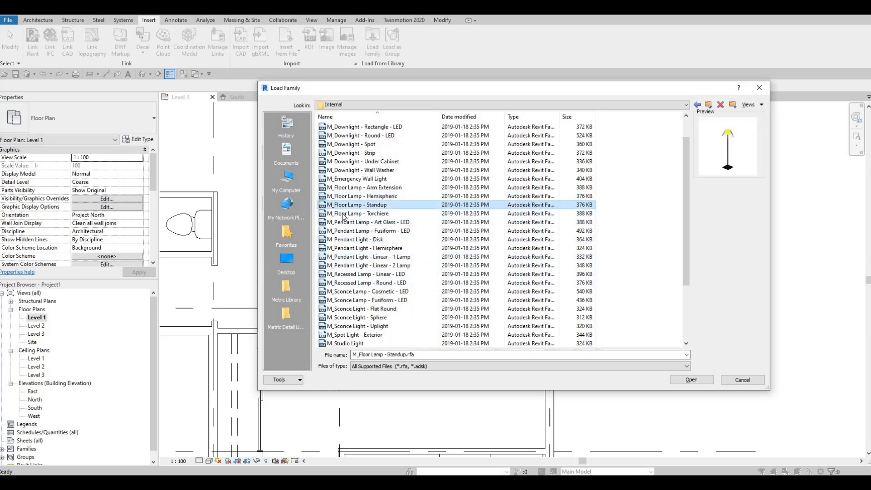
{"action": "left_click", "coordinate": [362, 188]}
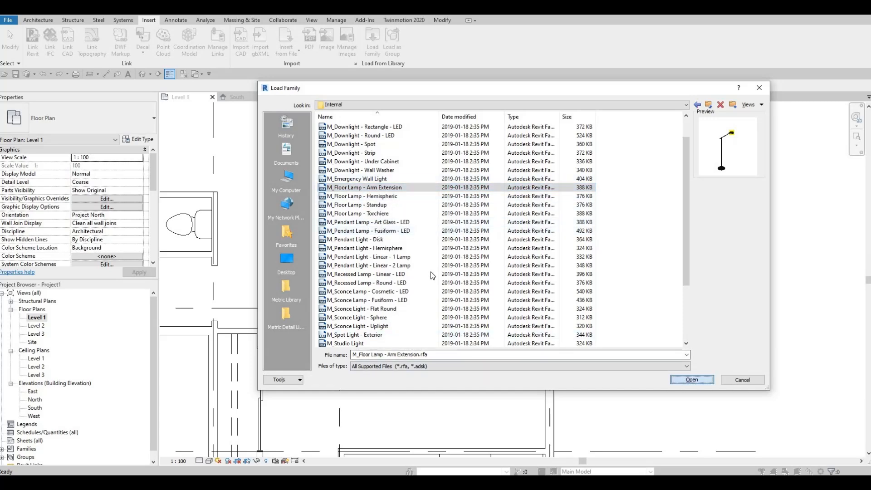
{"action": "key", "text": "Return"}
Place one M_Floor Lamp - Arm Extension, turned diagonally, beside the chair in the shelving corner.
{"action": "key", "text": "c"}
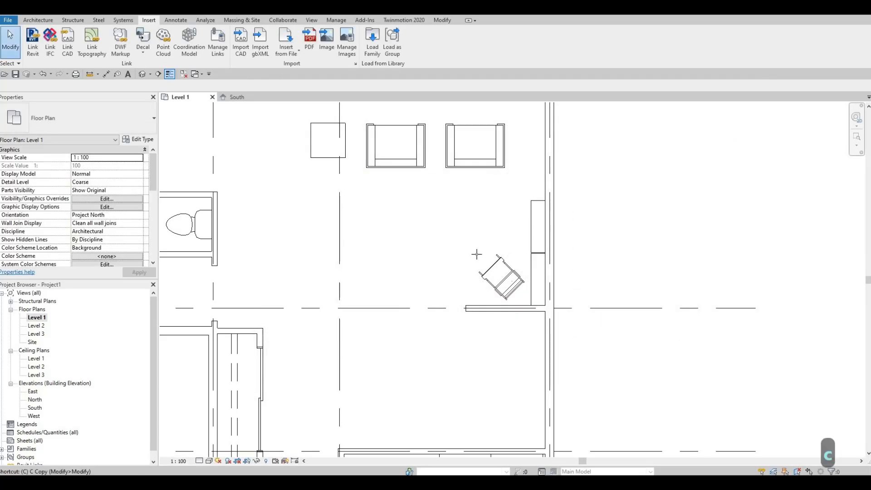
{"action": "key", "text": "m"}
{"action": "key", "text": "c"}
{"action": "key", "text": "m"}
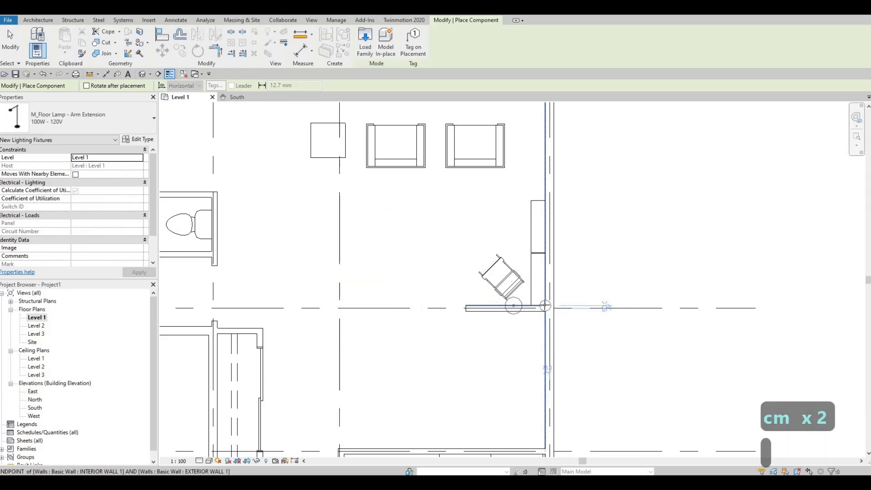
{"action": "key", "text": "space"}
{"action": "key", "text": "space"}
{"action": "key", "text": "space"}
{"action": "key", "text": "space"}
{"action": "key", "text": "space"}
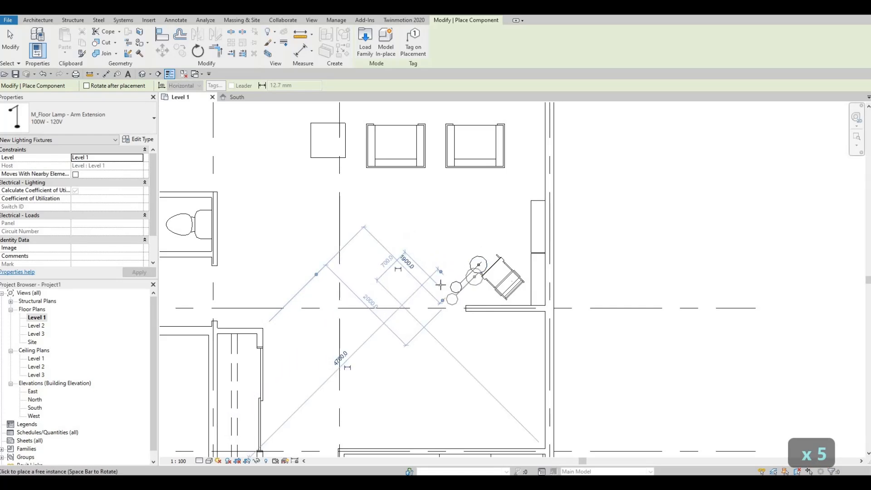
{"action": "key", "text": "Escape"}
{"action": "key", "text": "Escape"}
{"action": "key", "text": "Escape"}
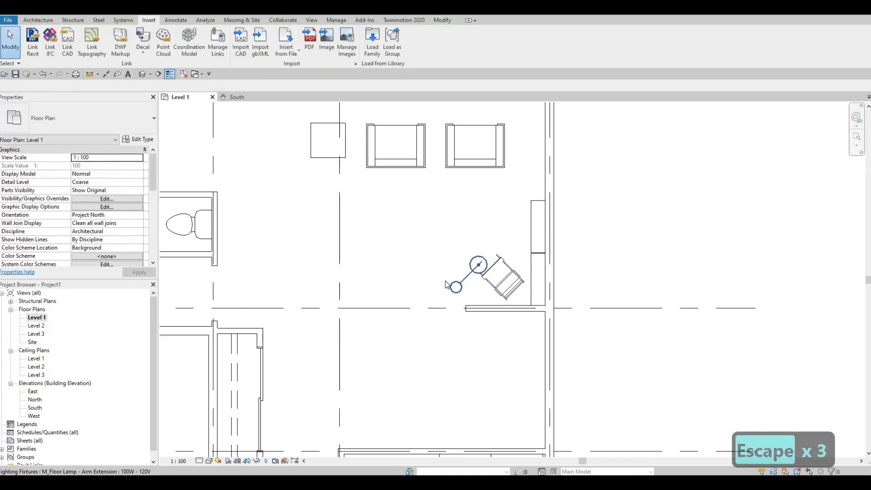
Compare the table lamps in the Internal lighting folder and load the M_Table Lamp - Hemispheric family.
{"action": "middle_click_drag", "start_coordinate": [419, 255], "coordinate": [446, 339]}
{"action": "scroll", "coordinate": [446, 339], "scroll_direction": "down", "scroll_amount": 1}
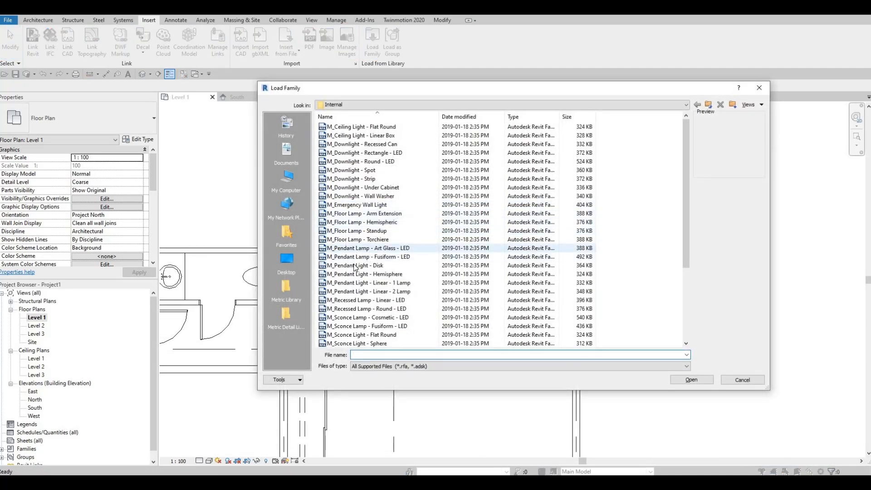
{"action": "scroll", "coordinate": [361, 248], "scroll_direction": "down", "scroll_amount": 4}
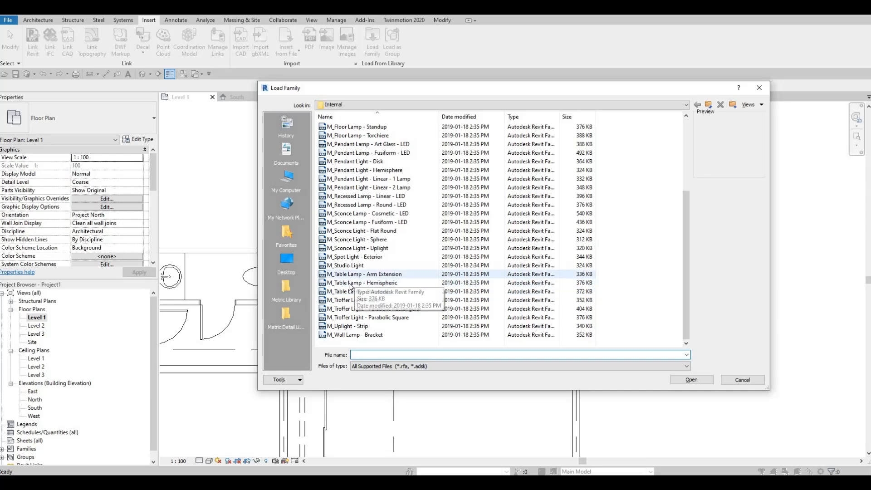
{"action": "left_click", "coordinate": [355, 274]}
{"action": "left_click", "coordinate": [372, 283]}
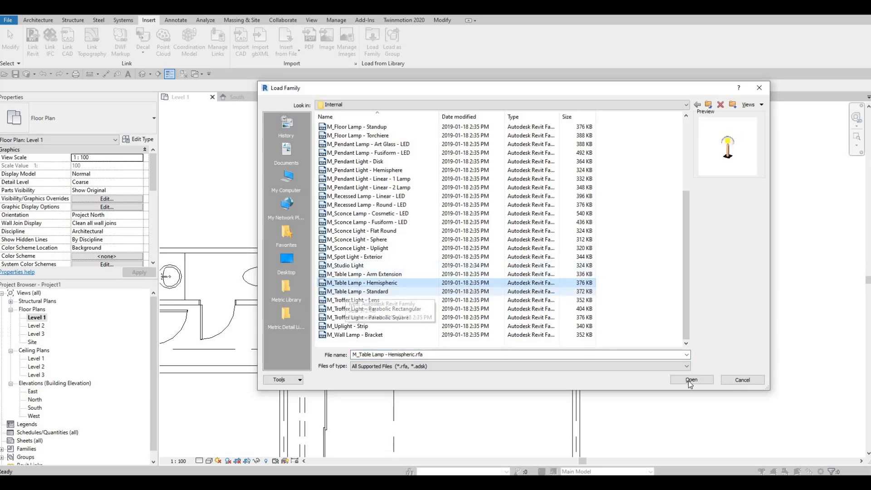
{"action": "key", "text": "Return"}
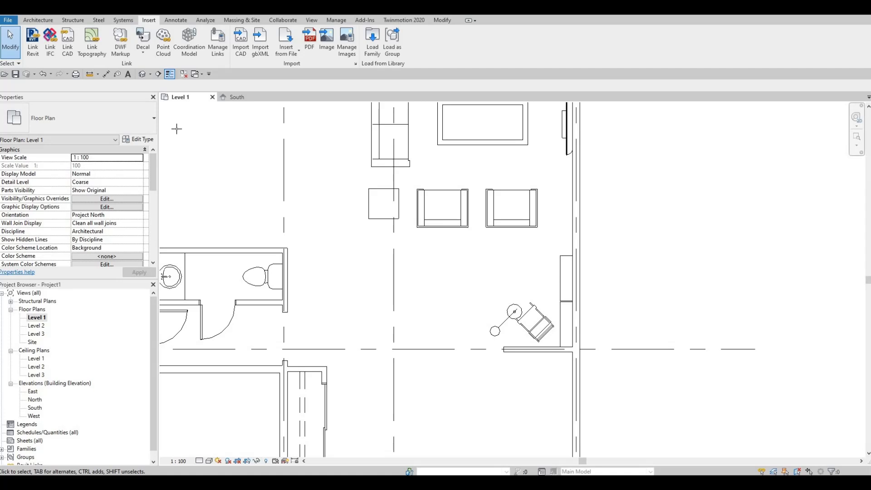
Place an M_Table Lamp - Hemispheric at 650 mm elevation from level on each of the two side tables by the sofa.
{"action": "key", "text": "c"}
{"action": "key", "text": "m"}
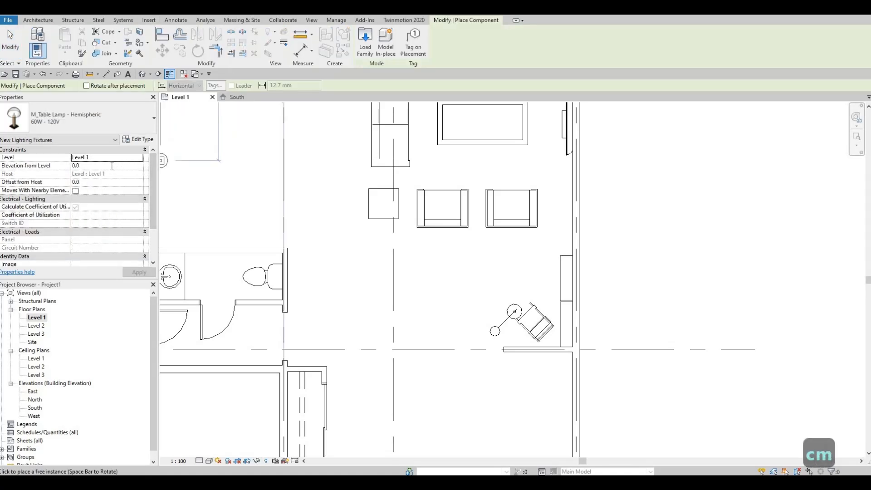
{"action": "left_click", "coordinate": [112, 165]}
{"action": "type", "text": "650"}
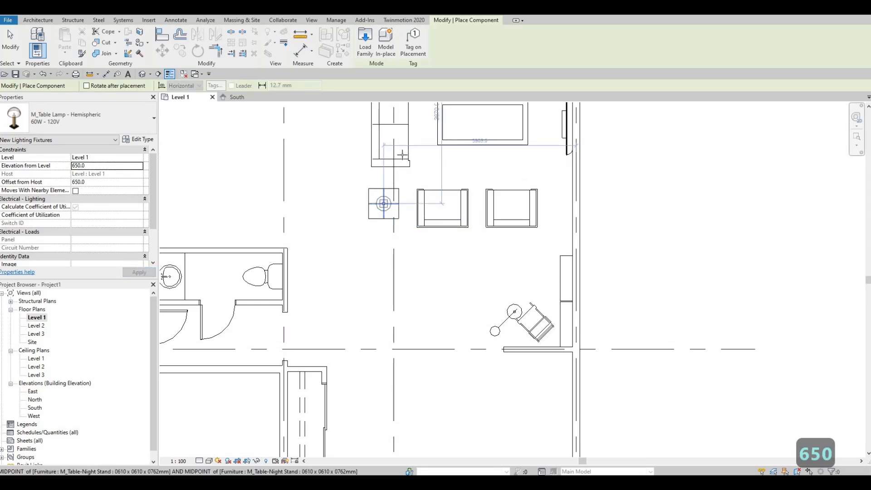
{"action": "left_click", "coordinate": [383, 204]}
{"action": "middle_click_drag", "start_coordinate": [407, 167], "coordinate": [419, 337]}
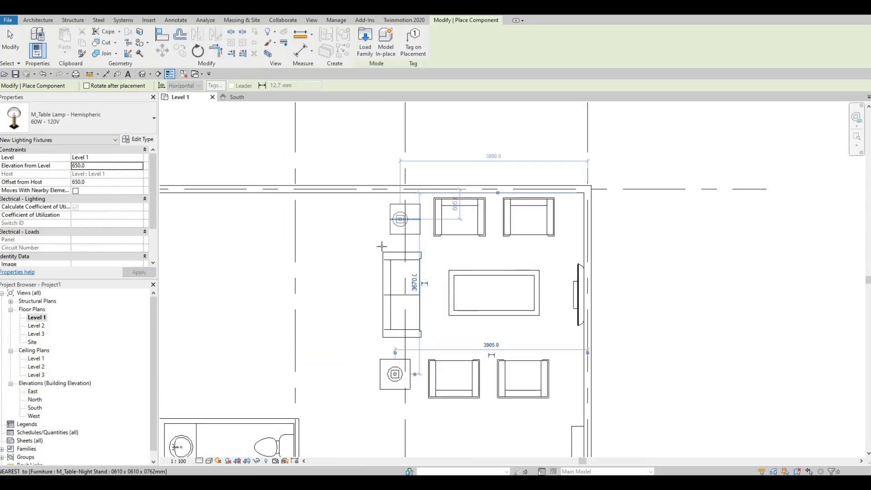
{"action": "left_click", "coordinate": [399, 219]}
{"action": "scroll", "coordinate": [461, 250], "scroll_direction": "down", "scroll_amount": 3}
{"action": "key", "text": "Escape"}
{"action": "key", "text": "Escape"}
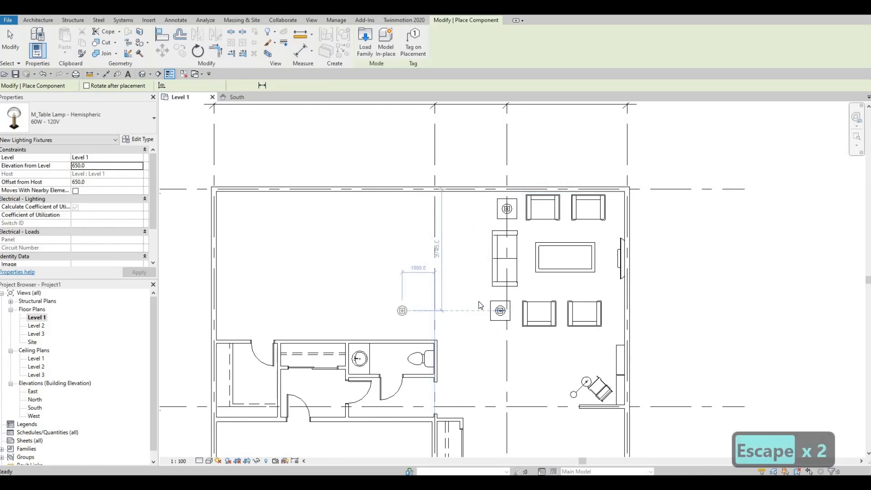
{"action": "middle_click_drag", "start_coordinate": [479, 304], "coordinate": [508, 296]}
{"action": "scroll", "coordinate": [485, 302], "scroll_direction": "up", "scroll_amount": 1}
{"action": "scroll", "coordinate": [441, 195], "scroll_direction": "down", "scroll_amount": 1}
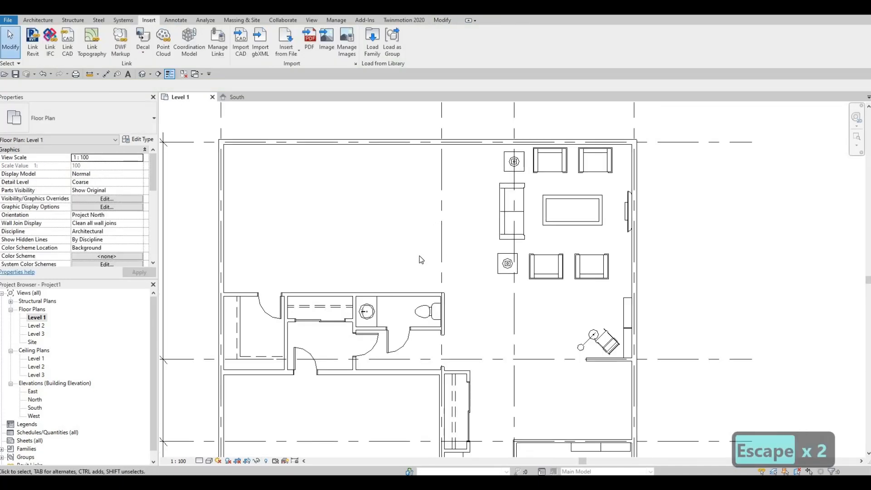
{"action": "middle_click_drag", "start_coordinate": [428, 189], "coordinate": [579, 202]}
{"action": "scroll", "coordinate": [536, 163], "scroll_direction": "down", "scroll_amount": 1}
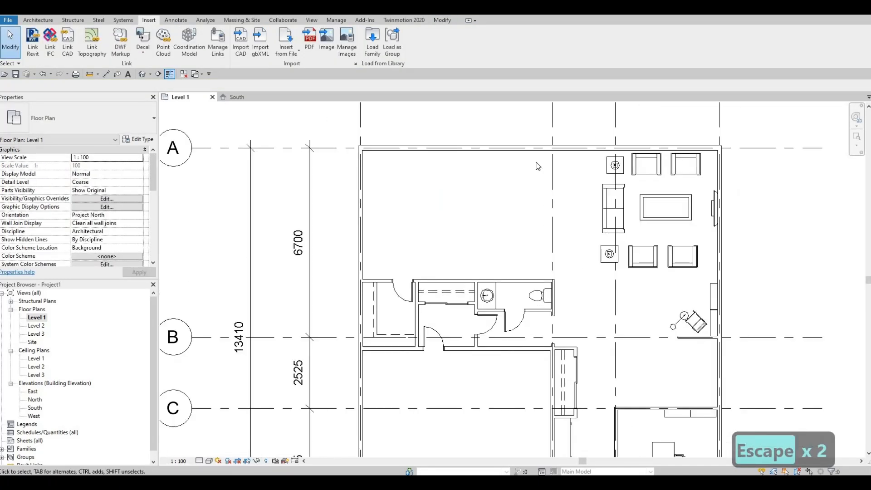
{"action": "middle_click_drag", "start_coordinate": [538, 166], "coordinate": [528, 171]}
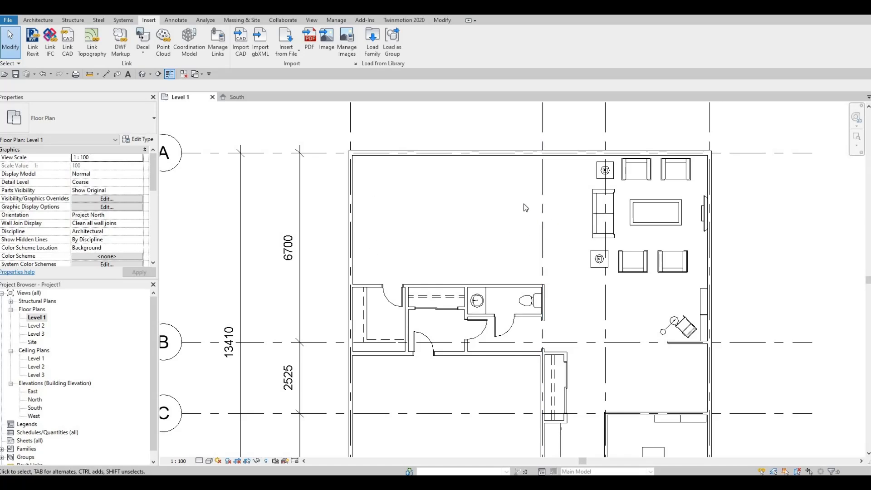
{"action": "middle_click_drag", "start_coordinate": [485, 213], "coordinate": [454, 209]}
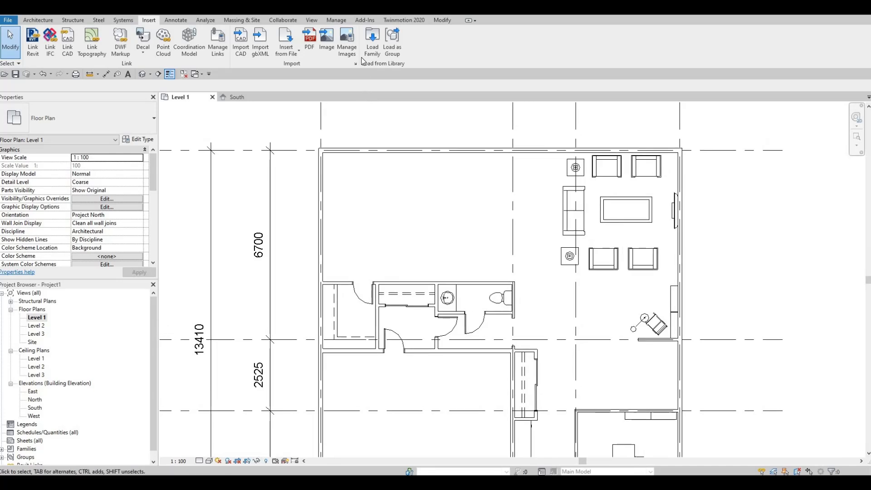
Load the M_Table-Dining family from the Tables folder of the Furniture library.
{"action": "left_click", "coordinate": [369, 48]}
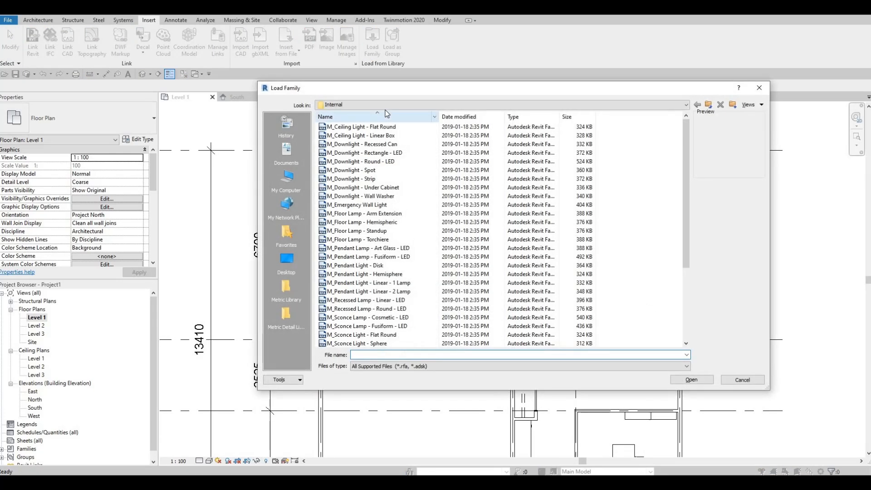
{"action": "left_click", "coordinate": [386, 107]}
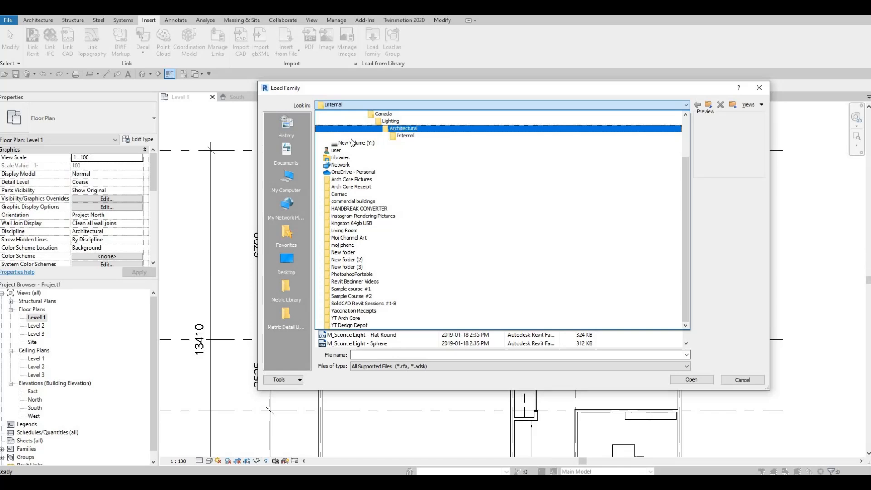
{"action": "left_click", "coordinate": [363, 128]}
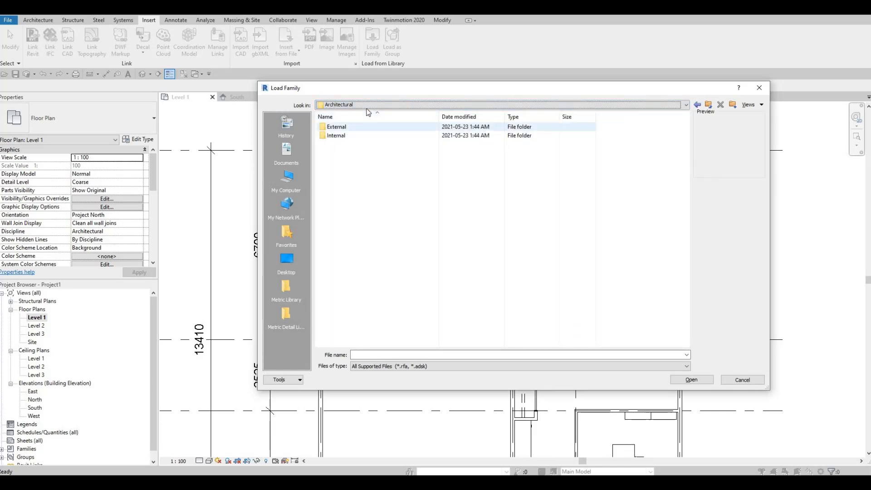
{"action": "left_click", "coordinate": [367, 107]}
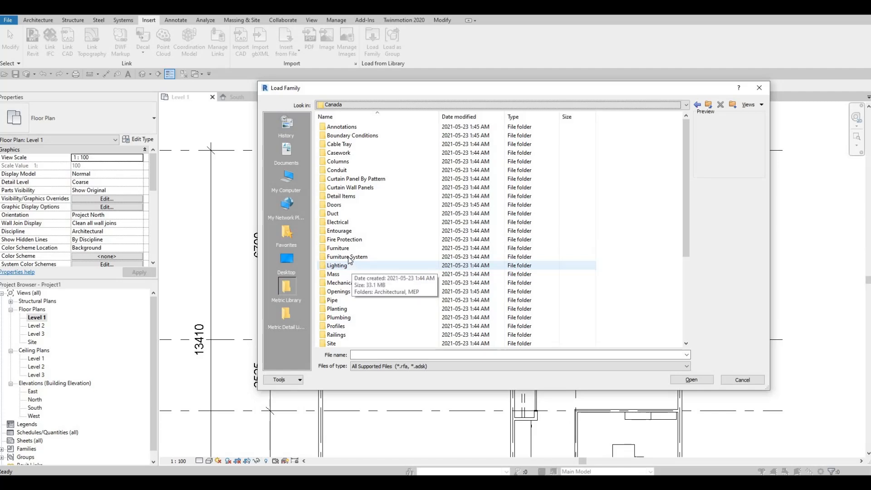
{"action": "double_click", "coordinate": [340, 248]}
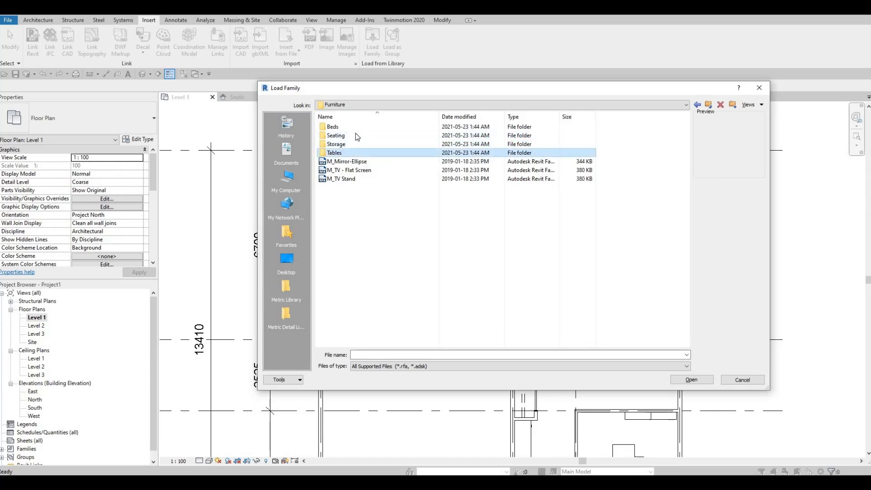
{"action": "double_click", "coordinate": [338, 153]}
{"action": "left_click", "coordinate": [344, 163]}
{"action": "left_click", "coordinate": [341, 171]}
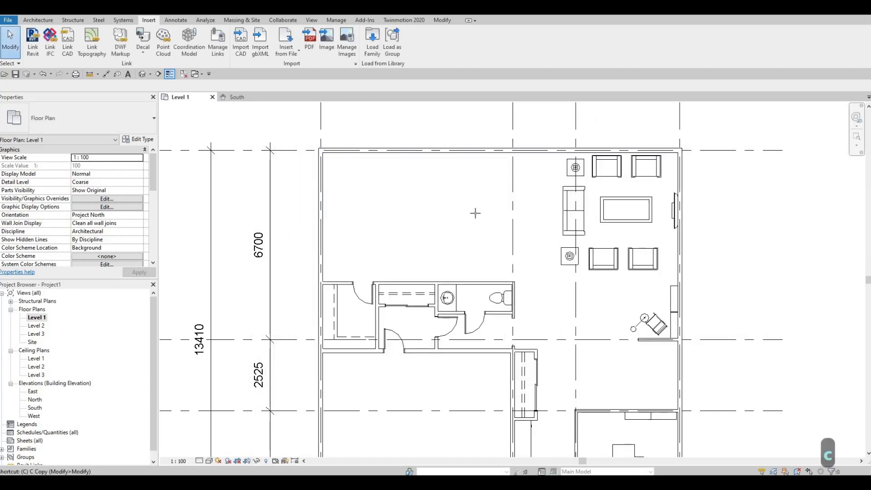
Place one 0762 x 2134mm M_Table-Dining in the open area between the sofa and the empty side of the room.
{"action": "key", "text": "c"}
{"action": "key", "text": "m"}
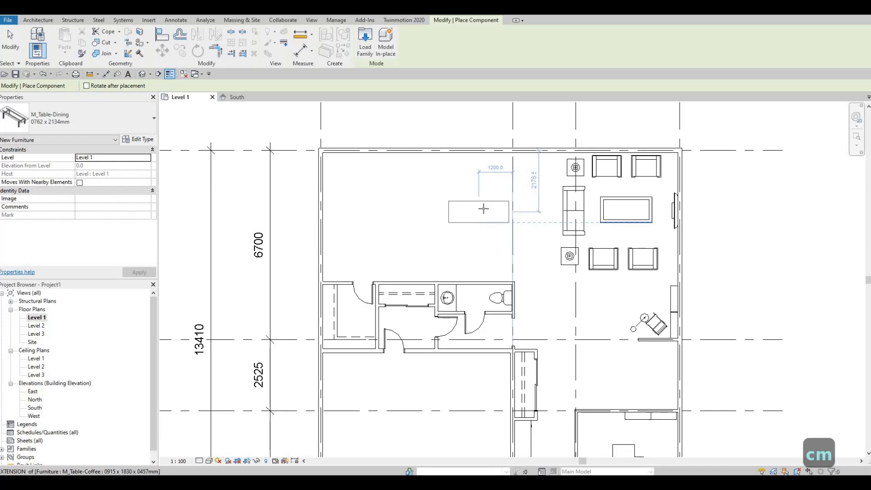
{"action": "key", "text": "Escape"}
{"action": "key", "text": "Escape"}
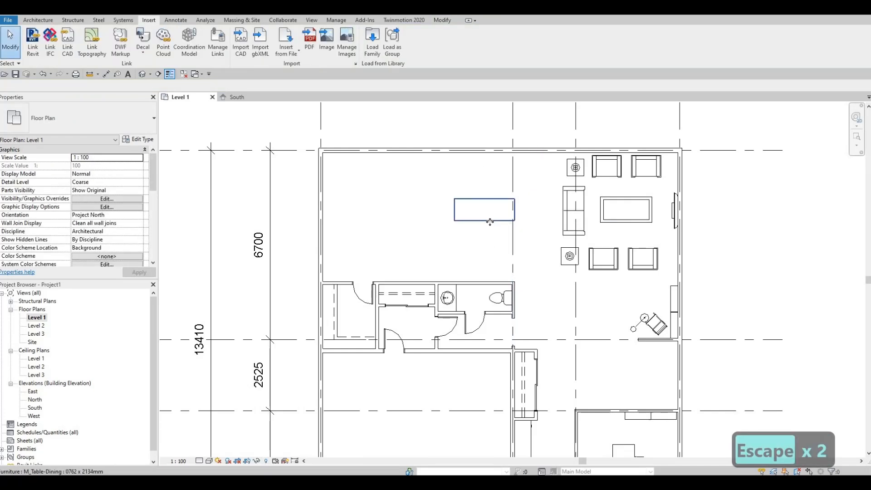
{"action": "left_click", "coordinate": [490, 221]}
{"action": "key", "text": "r"}
{"action": "key", "text": "o"}
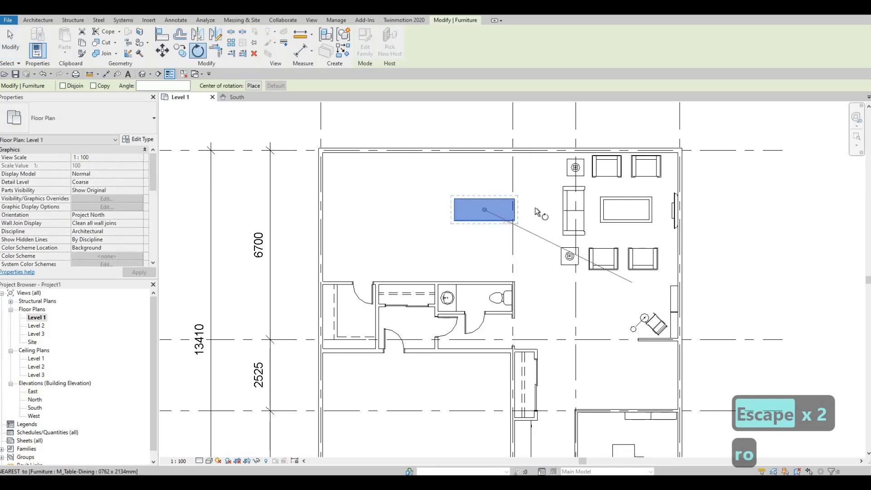
{"action": "left_click", "coordinate": [532, 209]}
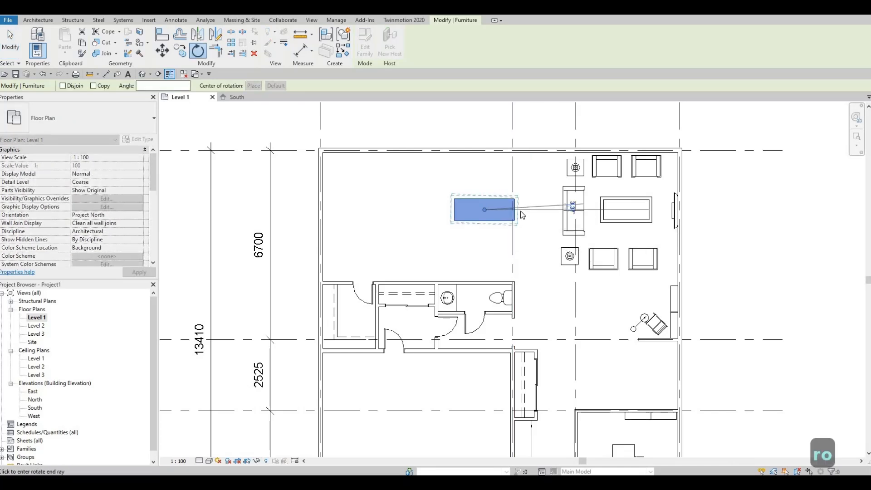
{"action": "key", "text": "Escape"}
{"action": "key", "text": "Escape"}
Rotate the M_Table-Dining by 90° about its center so its long side runs parallel to the sofa.
{"action": "left_click", "coordinate": [498, 221]}
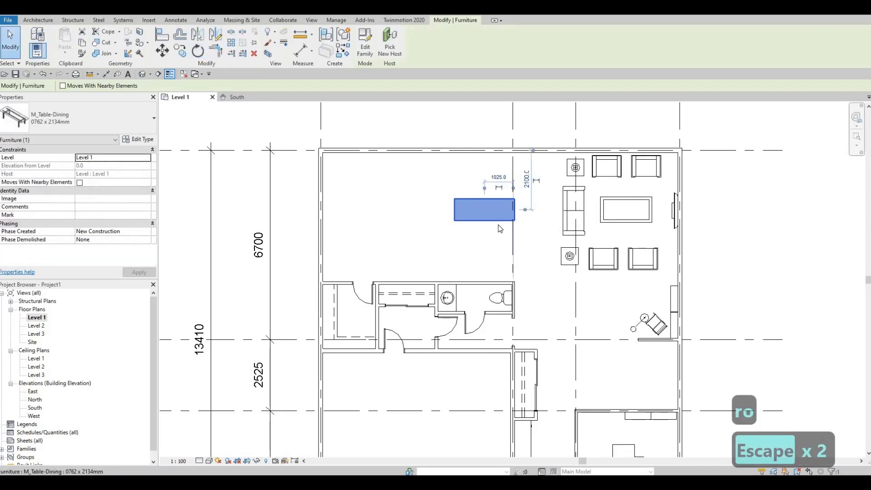
{"action": "key", "text": "r"}
{"action": "key", "text": "o"}
{"action": "left_click", "coordinate": [534, 211]}
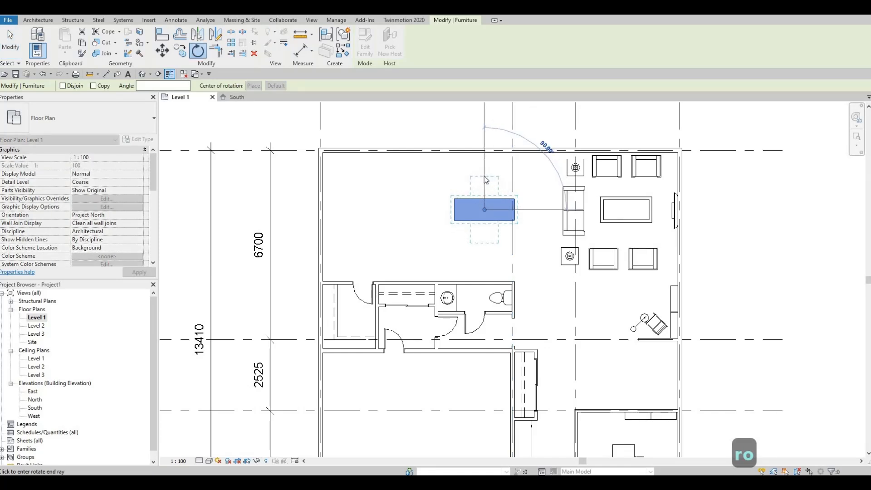
{"action": "left_click", "coordinate": [485, 179]}
{"action": "key", "text": "Escape"}
{"action": "key", "text": "Escape"}
Nudge the dining table three increments toward the upper exterior wall and two increments toward the sofa.
{"action": "left_click", "coordinate": [493, 213]}
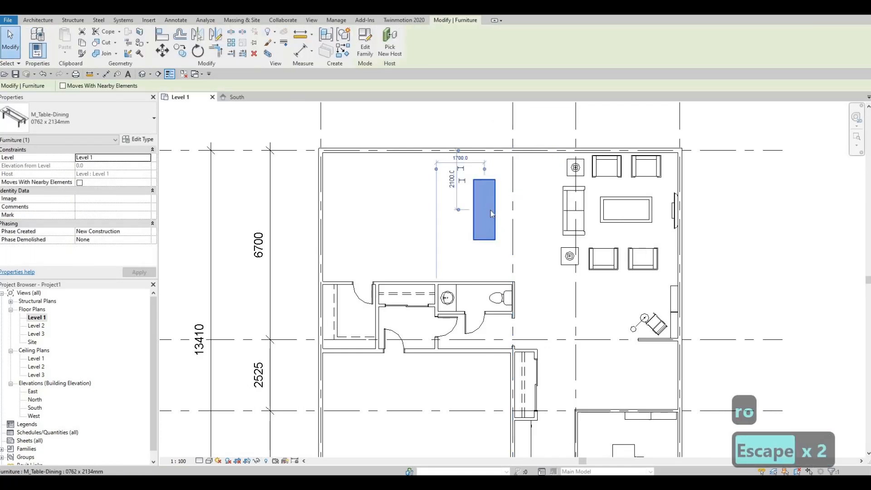
{"action": "key", "text": "Up"}
{"action": "key", "text": "Up"}
{"action": "key", "text": "Up"}
{"action": "key", "text": "Right"}
{"action": "key", "text": "Right"}
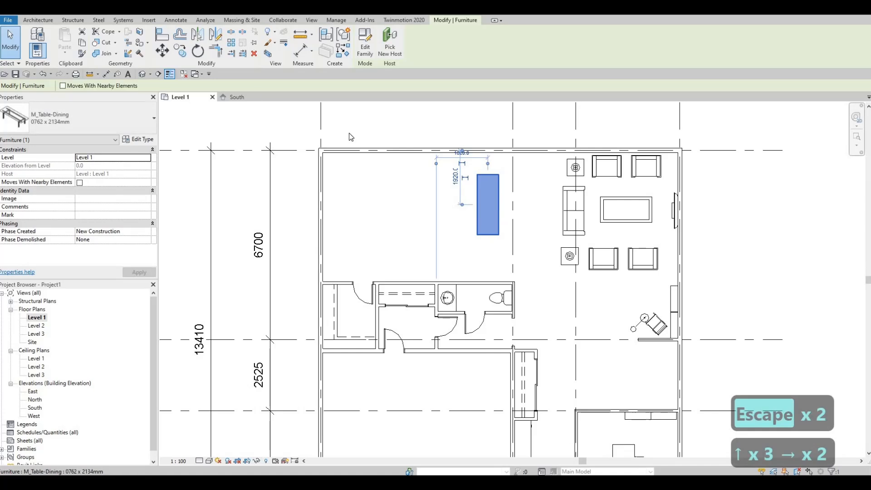
Duplicate the dining table's type as 0762 x 2134mm 2 and set its width to 1000 mm.
{"action": "left_click", "coordinate": [138, 139]}
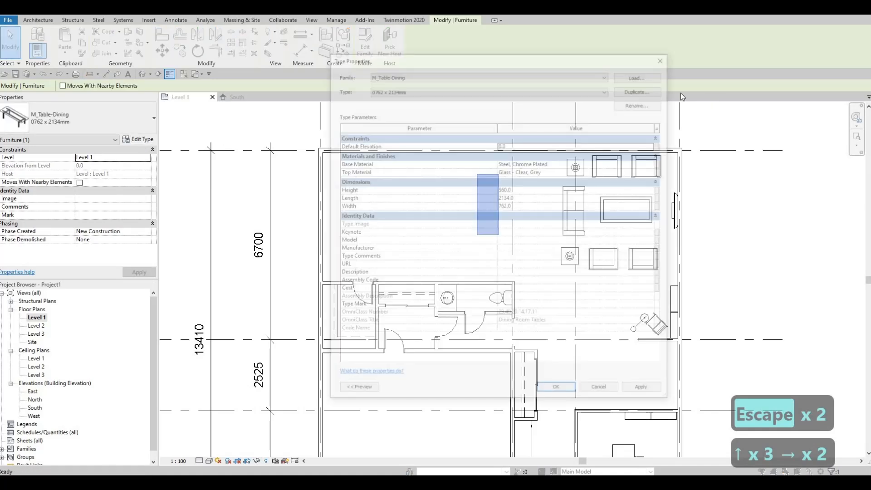
{"action": "left_click", "coordinate": [641, 89]}
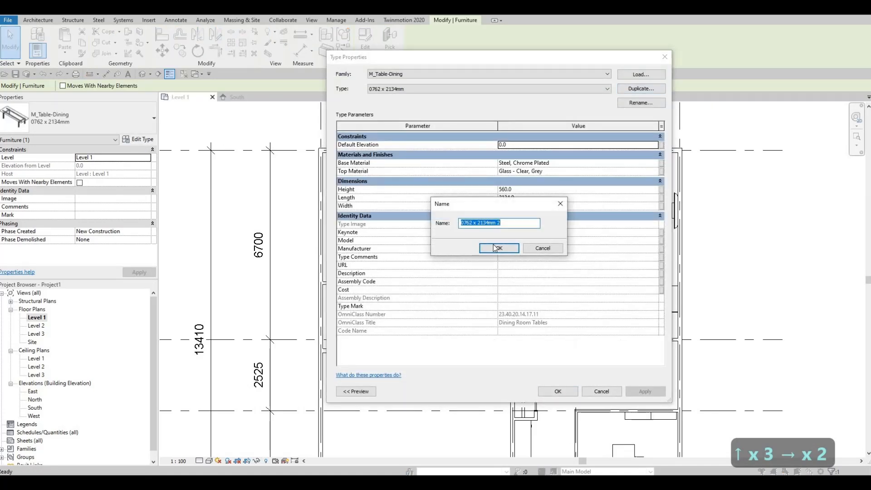
{"action": "left_click", "coordinate": [498, 219]}
{"action": "key", "text": "Return"}
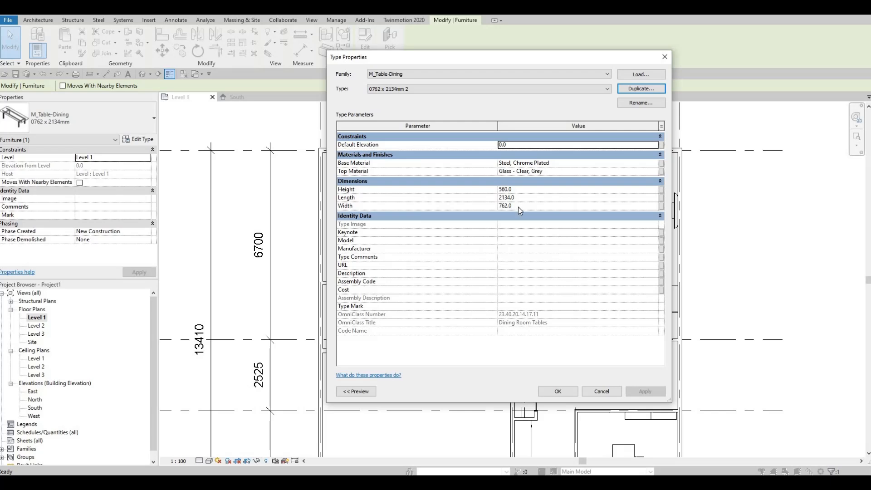
{"action": "left_click", "coordinate": [518, 210]}
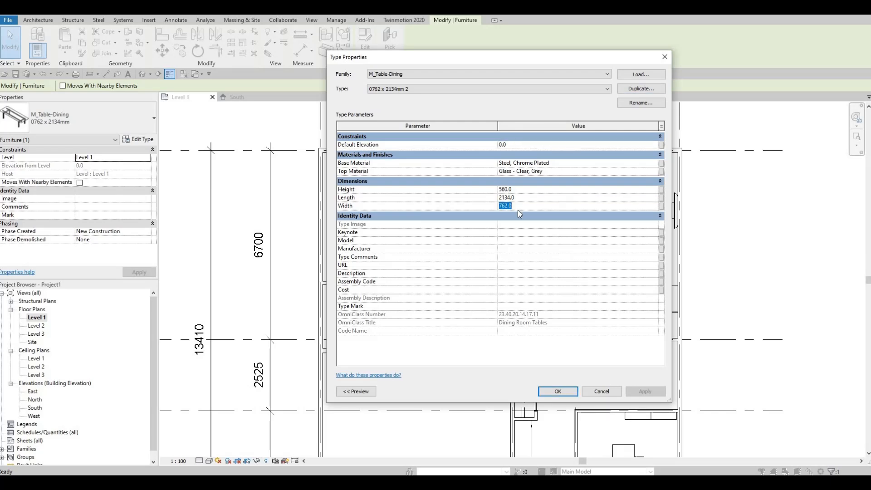
{"action": "type", "text": "1"}
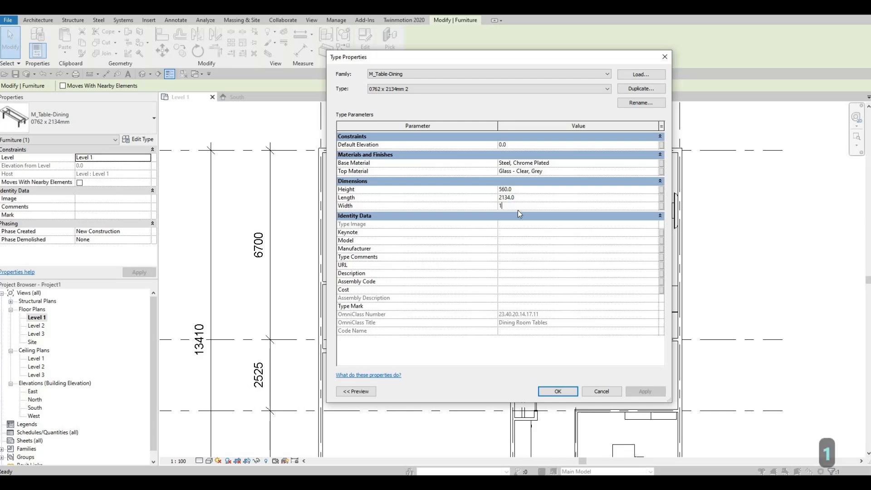
{"action": "type", "text": "000"}
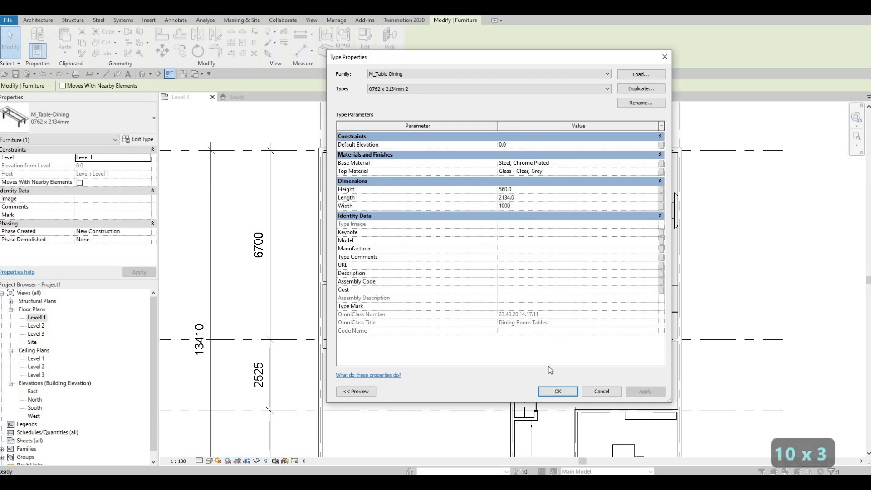
{"action": "left_click", "coordinate": [558, 391]}
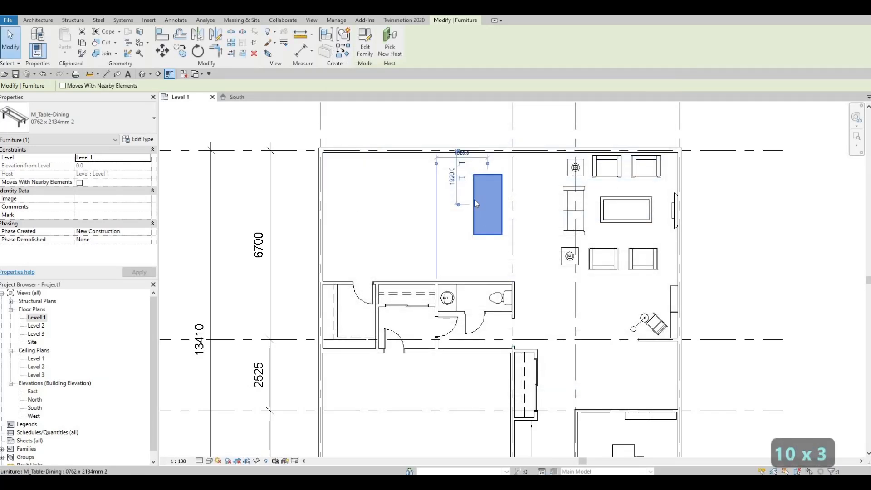
Set the width of the dining table type 0762 x 2134mm 2 to 1200 mm.
{"action": "scroll", "coordinate": [475, 203], "scroll_direction": "up", "scroll_amount": 1}
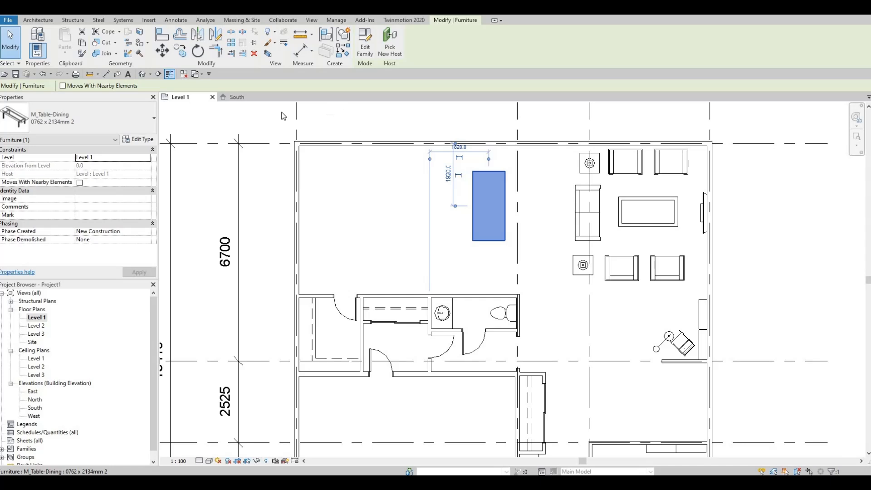
{"action": "left_click", "coordinate": [136, 139]}
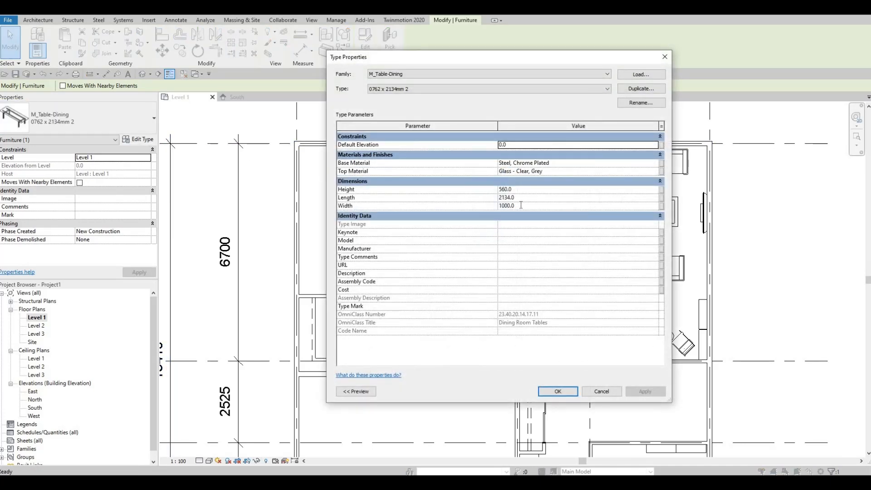
{"action": "left_click", "coordinate": [521, 205]}
{"action": "type", "text": "1200"}
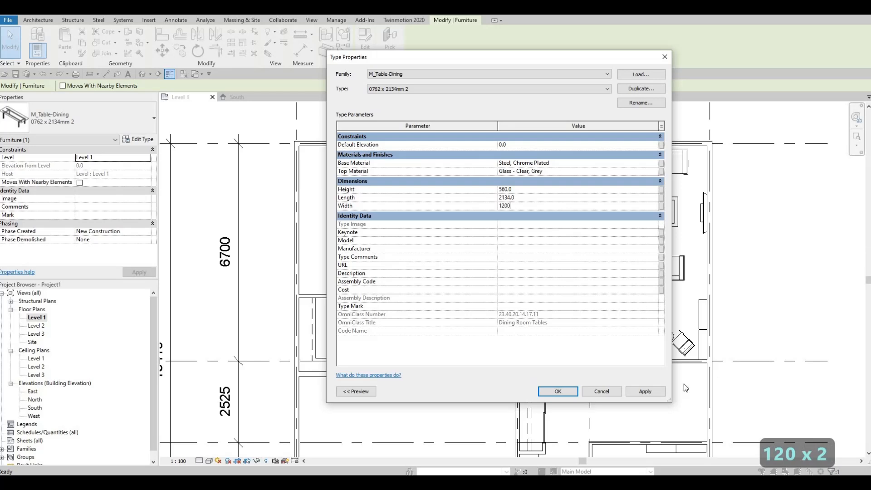
{"action": "left_click", "coordinate": [569, 390]}
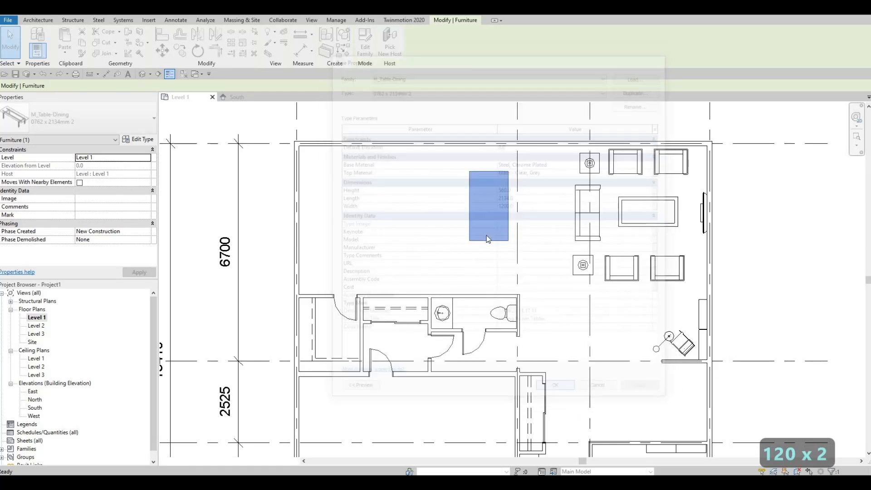
{"action": "key", "text": "Escape"}
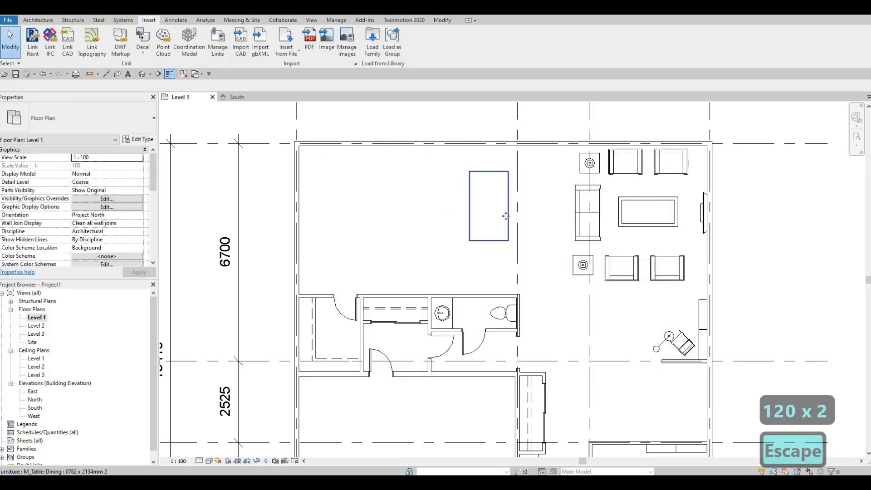
Nudge the widened dining table slightly closer to the upper exterior wall and to the sofa.
{"action": "left_click", "coordinate": [506, 218]}
{"action": "key", "text": "shift+Right"}
{"action": "key", "text": "shift+Down"}
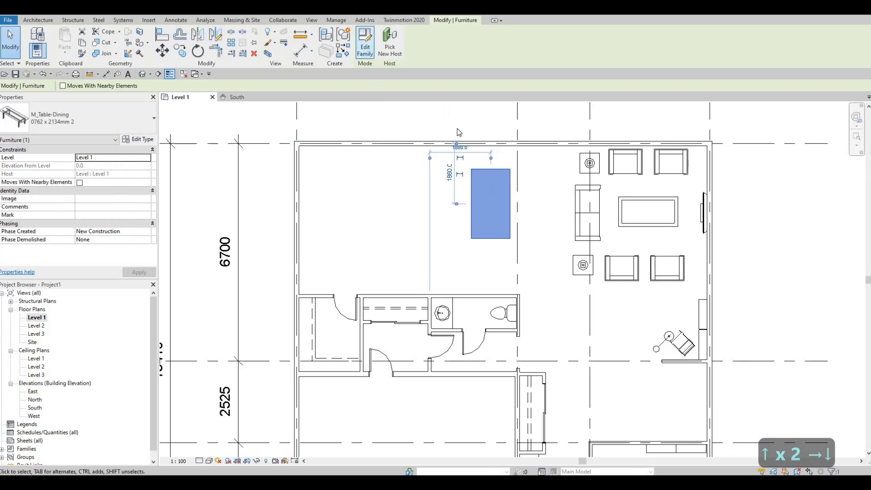
Open the M_Table-Dining family for editing and return to the Level 1 plan without saving it.
{"action": "left_click", "coordinate": [365, 41]}
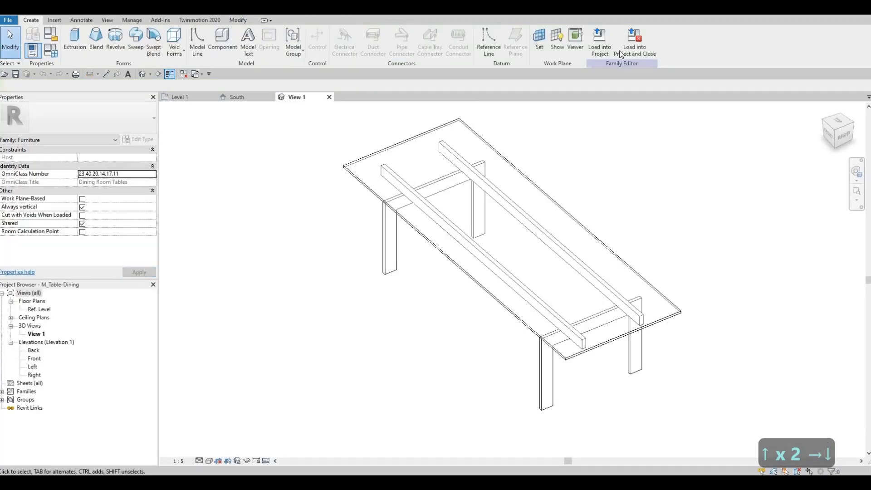
{"action": "left_click", "coordinate": [622, 51]}
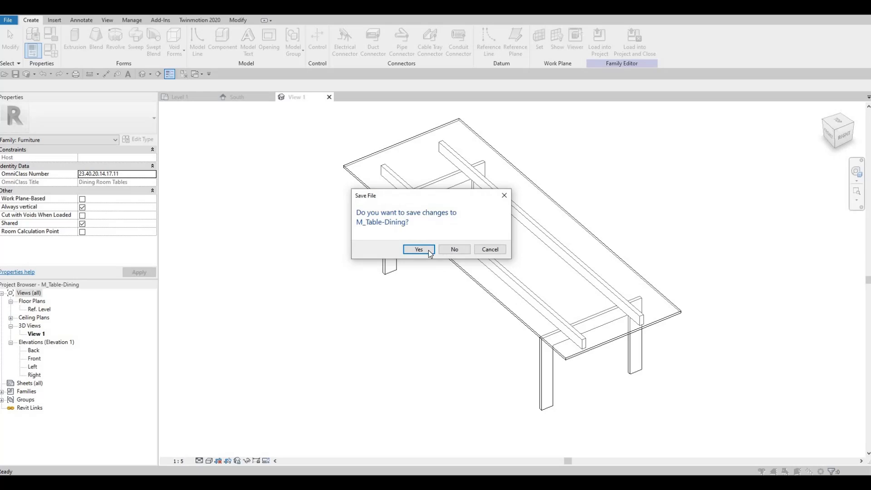
{"action": "left_click", "coordinate": [432, 252]}
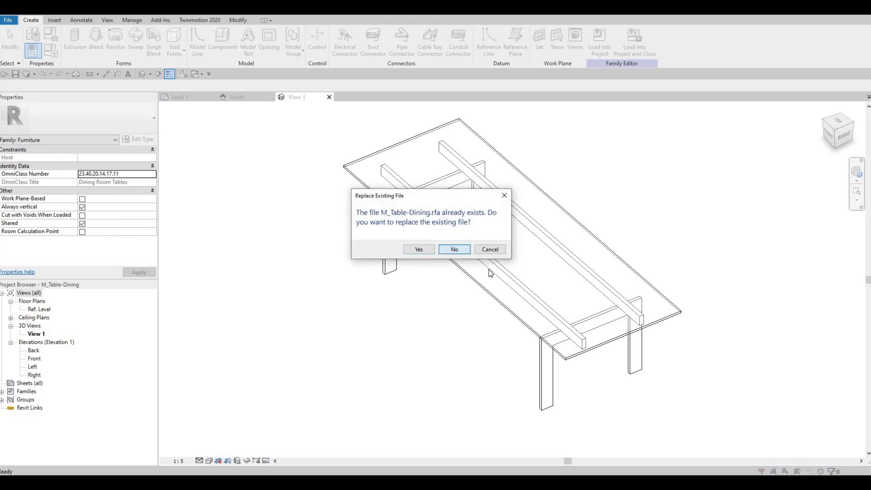
{"action": "key", "text": "Escape"}
{"action": "key", "text": "Escape"}
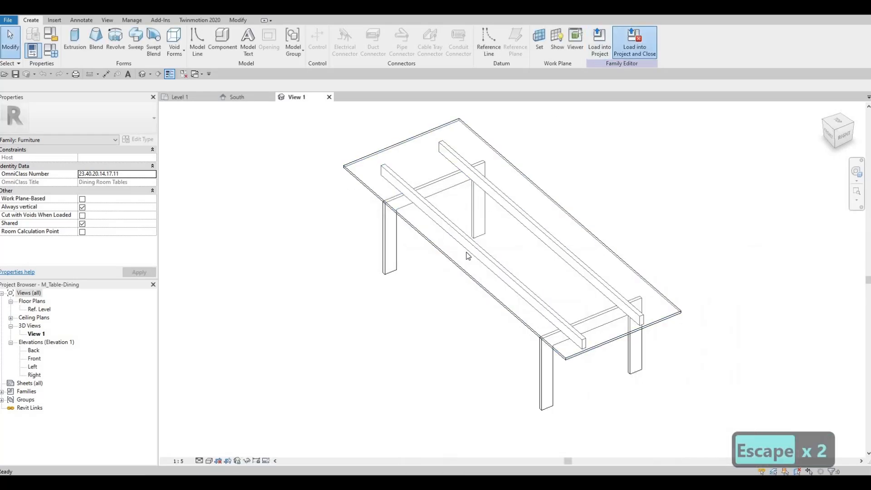
{"action": "left_click", "coordinate": [453, 249]}
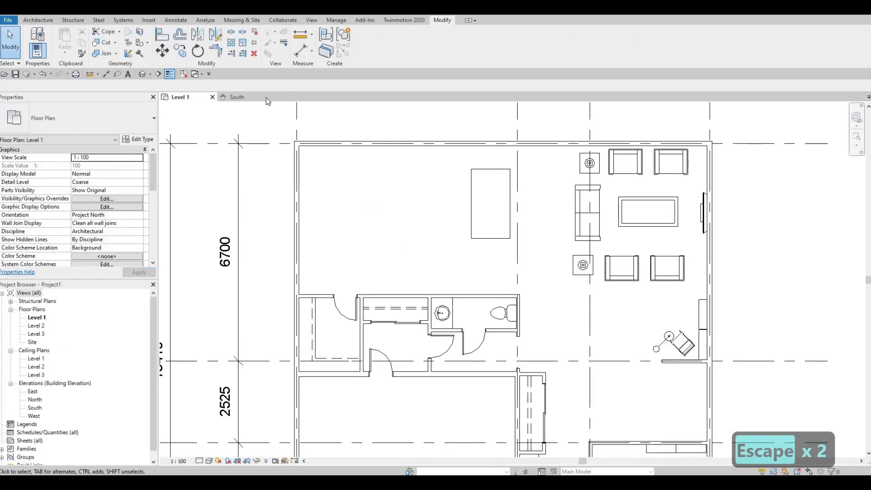
{"action": "key", "text": "Escape"}
{"action": "key", "text": "Escape"}
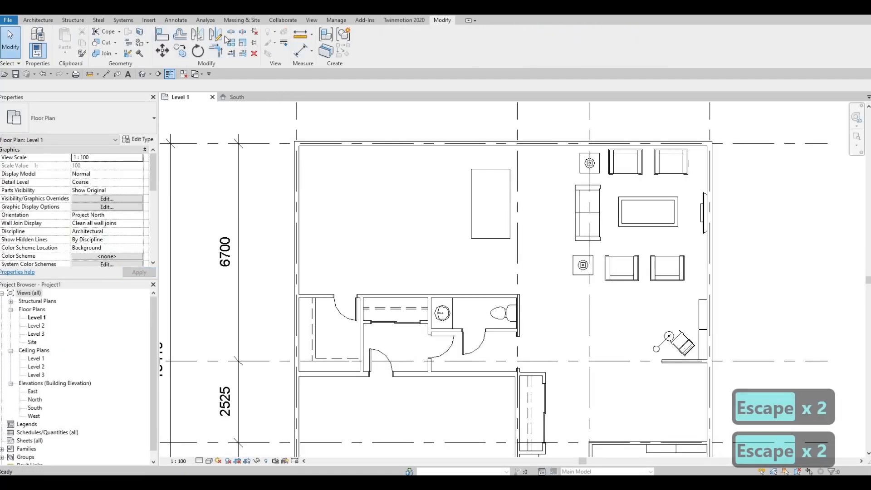
Load the M_Chair-Breuer family from the Seating folder of the Furniture library.
{"action": "left_click", "coordinate": [149, 20]}
{"action": "left_click", "coordinate": [372, 41]}
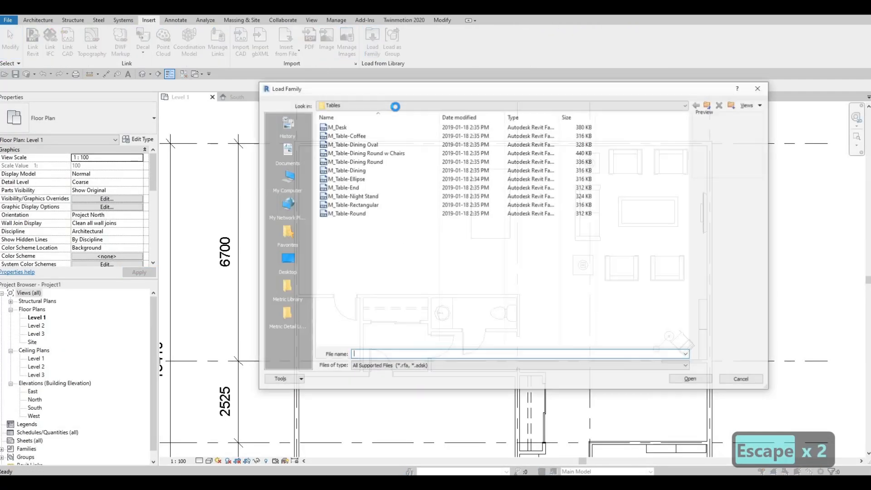
{"action": "left_click", "coordinate": [395, 105]}
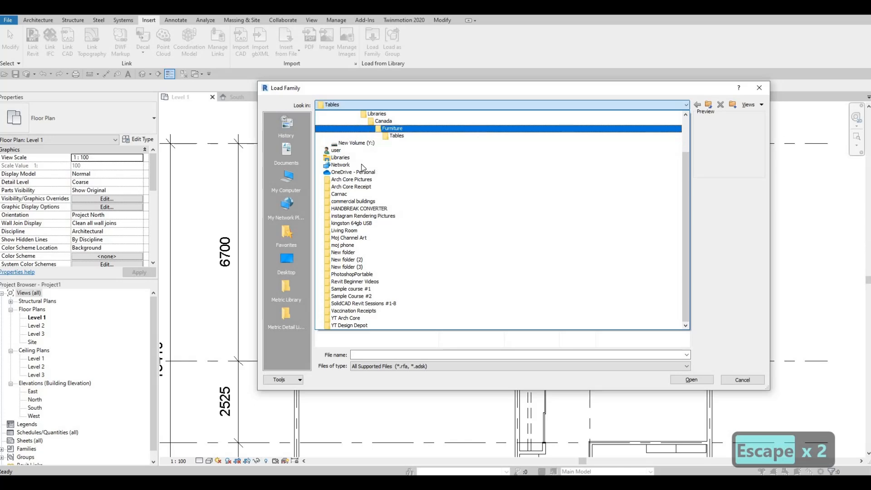
{"action": "left_click", "coordinate": [392, 128]}
{"action": "double_click", "coordinate": [357, 142]}
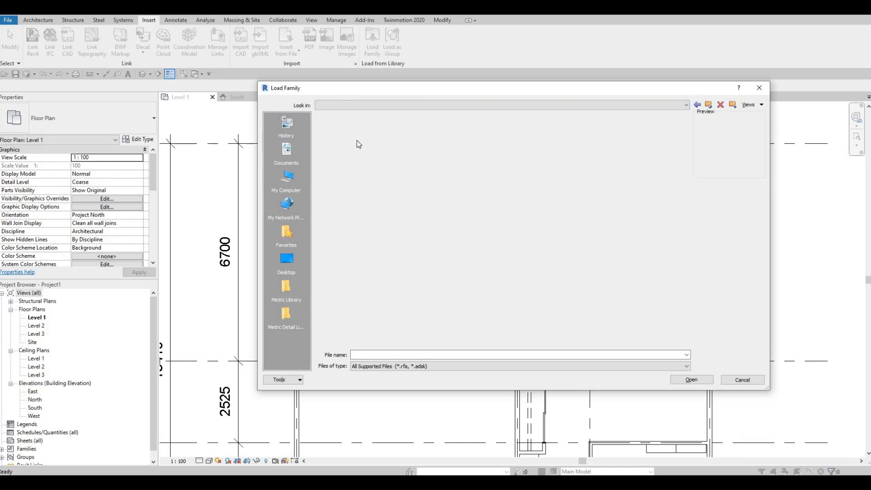
{"action": "left_click", "coordinate": [350, 135]}
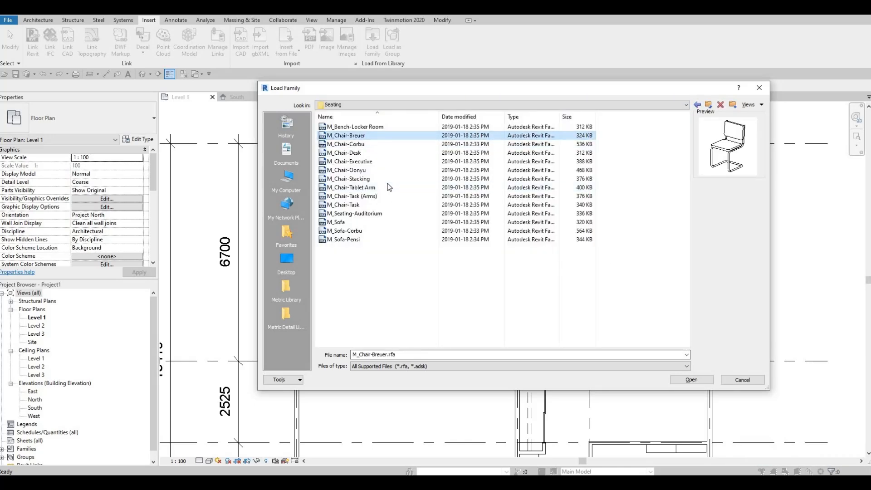
{"action": "left_click", "coordinate": [681, 380]}
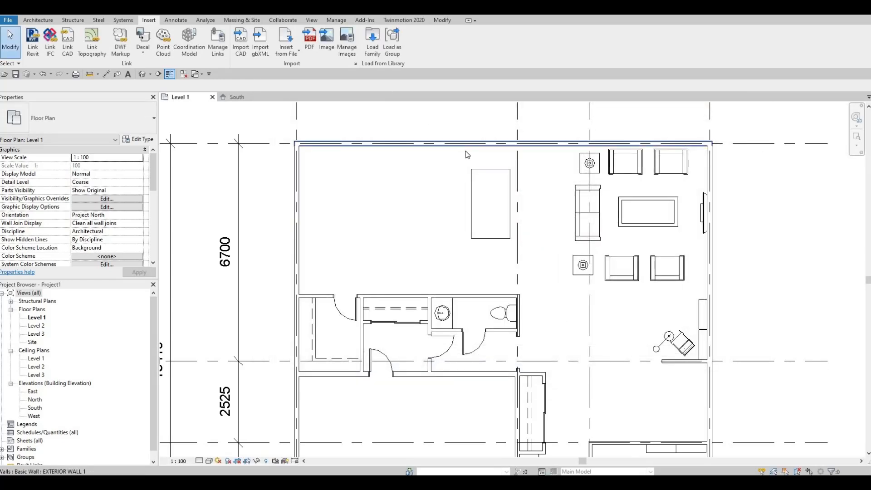
Place an M_Chair-Breuer facing the dining table, centered on its short end nearest the exterior wall.
{"action": "key", "text": "c"}
{"action": "key", "text": "m"}
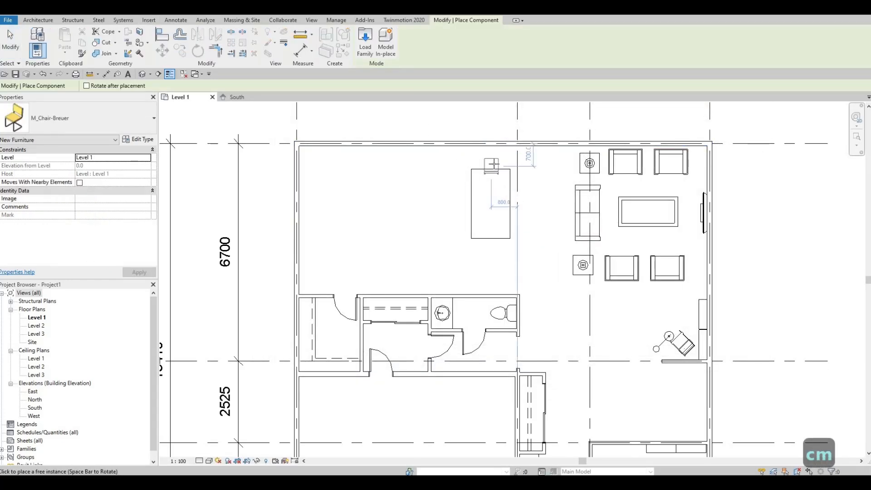
{"action": "key", "text": "c"}
{"action": "key", "text": "m"}
{"action": "key", "text": "c"}
{"action": "key", "text": "m"}
{"action": "key", "text": "c"}
{"action": "key", "text": "m"}
{"action": "key", "text": "c"}
{"action": "key", "text": "m"}
{"action": "key", "text": "c"}
{"action": "key", "text": "m"}
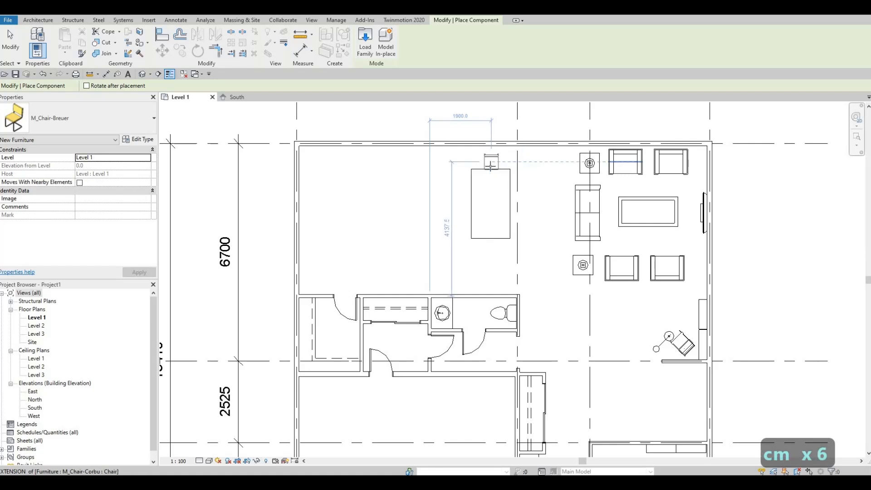
Place a second M_Chair-Breuer, turned to face the table, near the upper end of the long side away from the sofa.
{"action": "scroll", "coordinate": [495, 164], "scroll_direction": "up", "scroll_amount": 2}
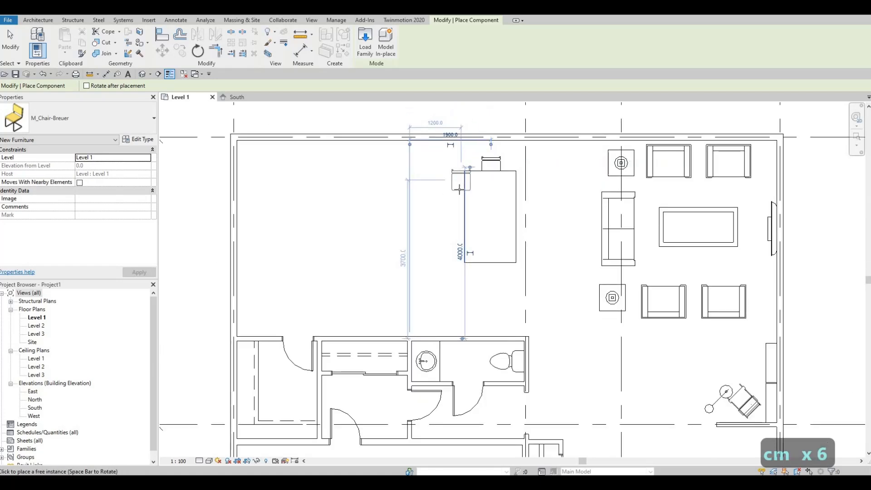
{"action": "key", "text": "space"}
{"action": "key", "text": "space"}
{"action": "key", "text": "space"}
{"action": "key", "text": "space"}
{"action": "key", "text": "space"}
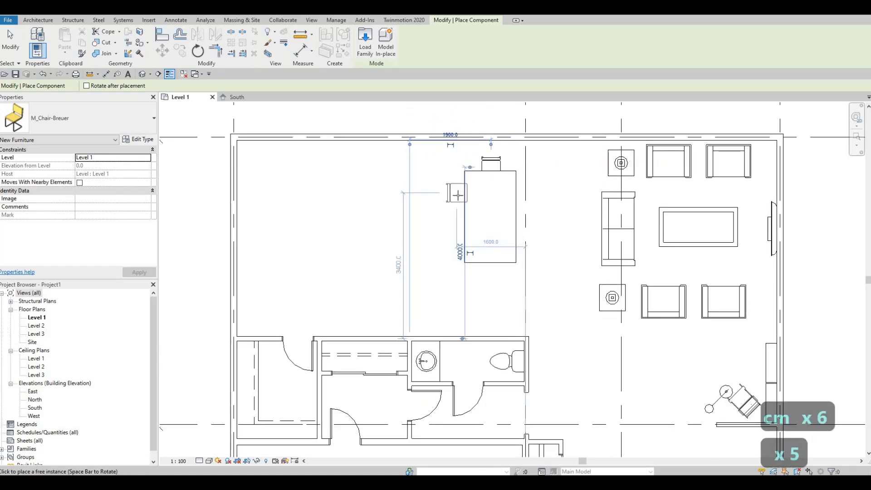
{"action": "left_click", "coordinate": [457, 194]}
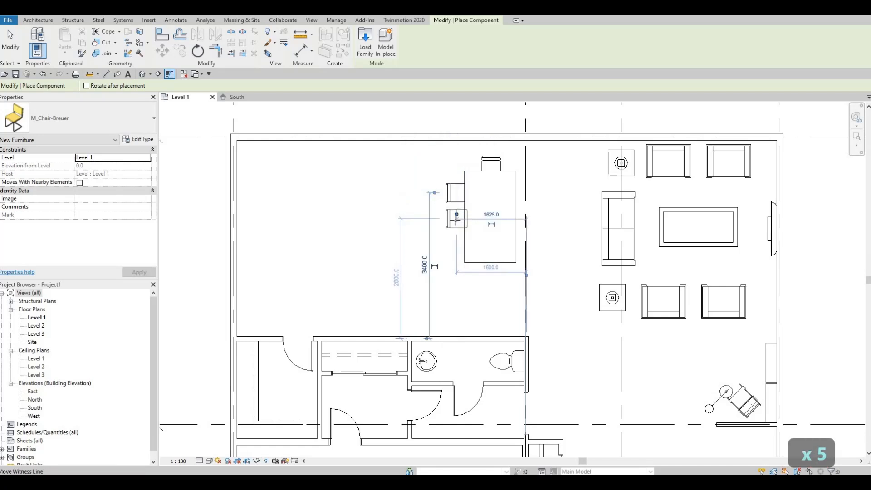
Place another M_Chair-Breuer facing the middle of the dining table's long side away from the sofa, and end chair placement.
{"action": "left_click", "coordinate": [456, 219]}
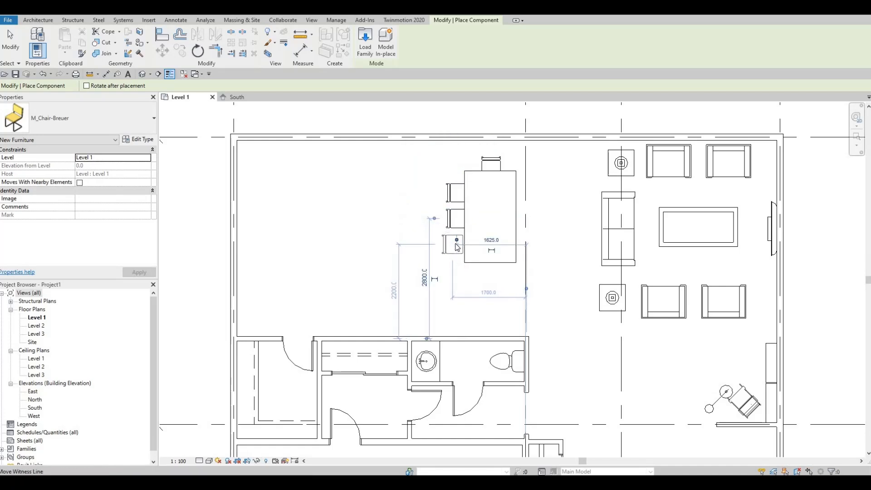
{"action": "key", "text": "Escape"}
{"action": "key", "text": "Escape"}
{"action": "key", "text": "Escape"}
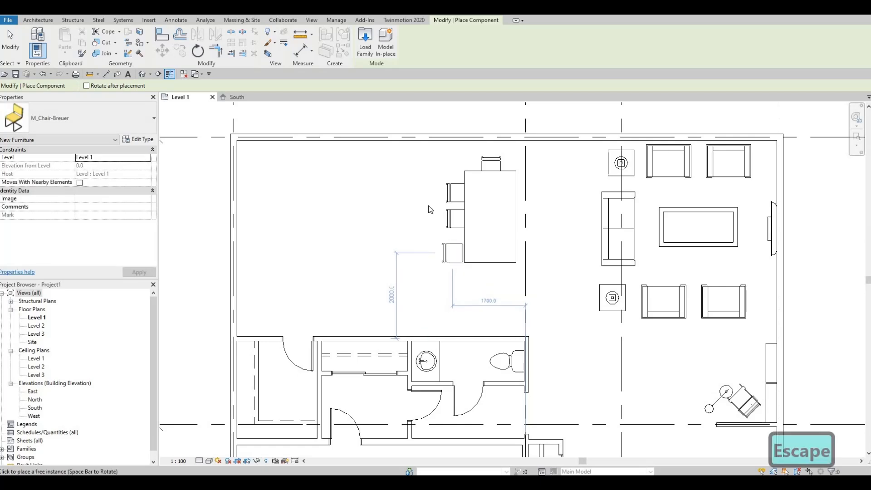
Copy the middle side chair along the table's long side toward the washroom to form an evenly spaced row of three.
{"action": "left_click", "coordinate": [456, 218]}
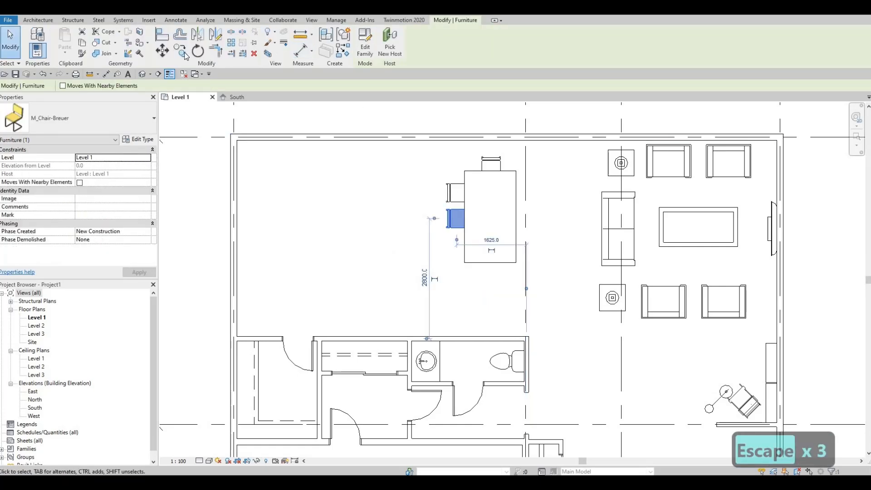
{"action": "key", "text": "c"}
{"action": "key", "text": "o"}
{"action": "left_click", "coordinate": [489, 217]}
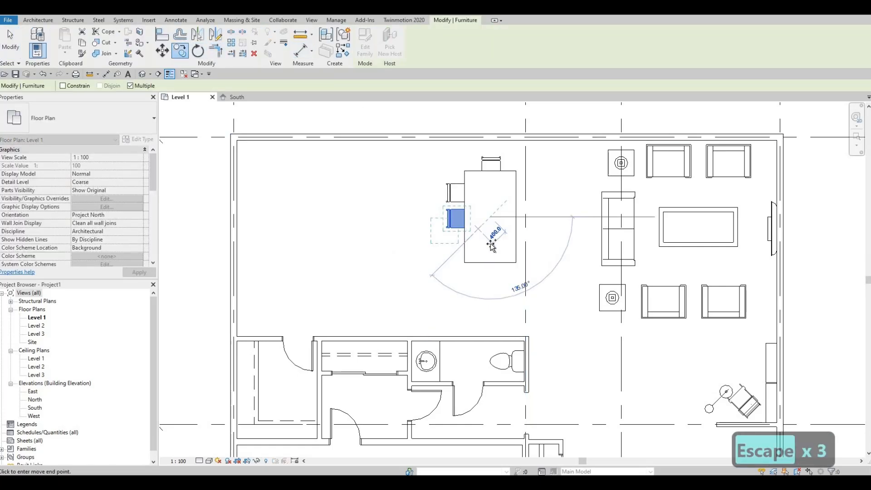
{"action": "left_click", "coordinate": [470, 258]}
{"action": "key", "text": "Escape"}
{"action": "key", "text": "Escape"}
{"action": "key", "text": "Escape"}
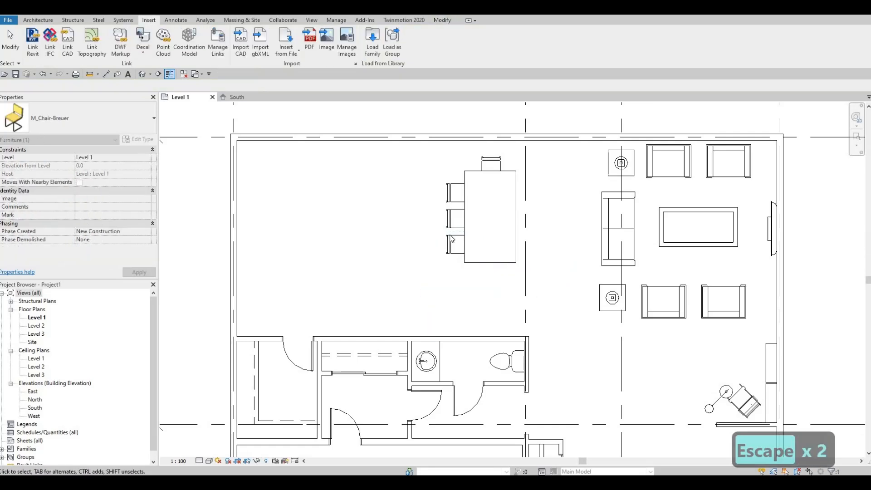
Mirror a copy of the three side chairs across the dining table's lengthwise centerline to the side facing the sofa.
{"action": "left_click_drag", "start_coordinate": [412, 182], "coordinate": [411, 182]}
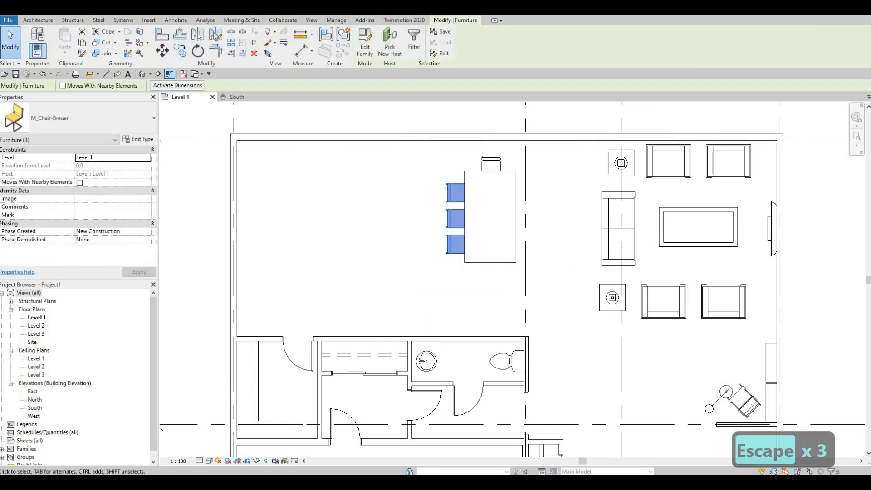
{"action": "key", "text": "d"}
{"action": "key", "text": "m"}
{"action": "left_click", "coordinate": [490, 187]}
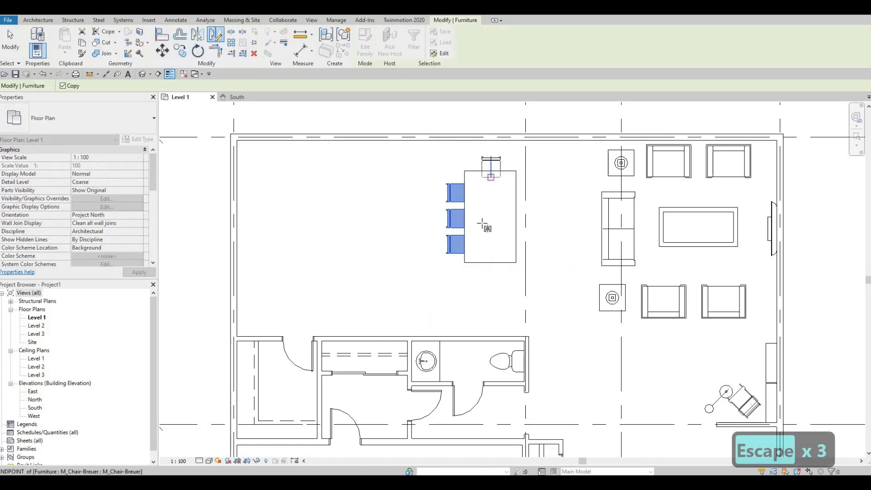
{"action": "left_click", "coordinate": [490, 224]}
{"action": "key", "text": "Escape"}
{"action": "key", "text": "Escape"}
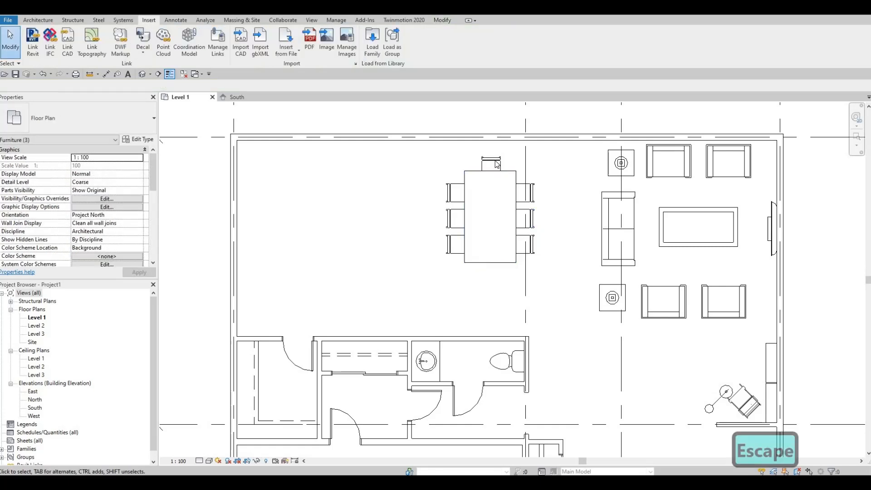
Mirror a copy of the end chair across the table's crosswise centerline to the opposite short end.
{"action": "left_click", "coordinate": [491, 166]}
{"action": "key", "text": "d"}
{"action": "key", "text": "m"}
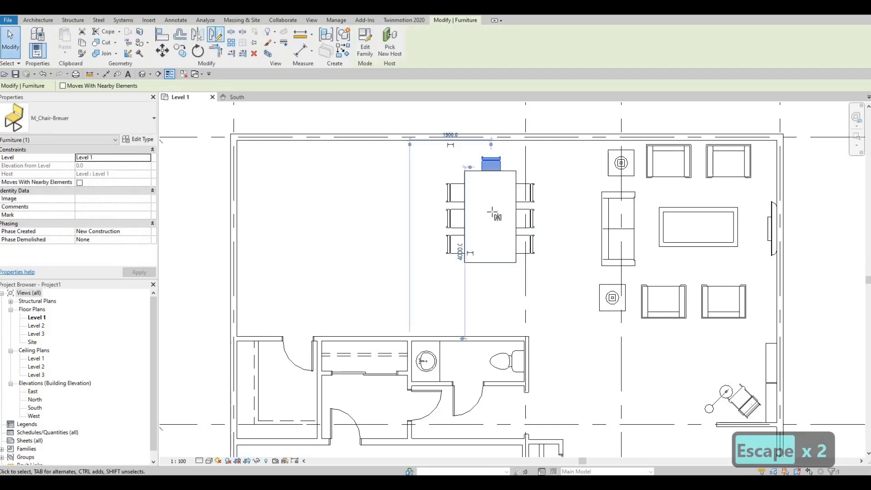
{"action": "left_click", "coordinate": [482, 217]}
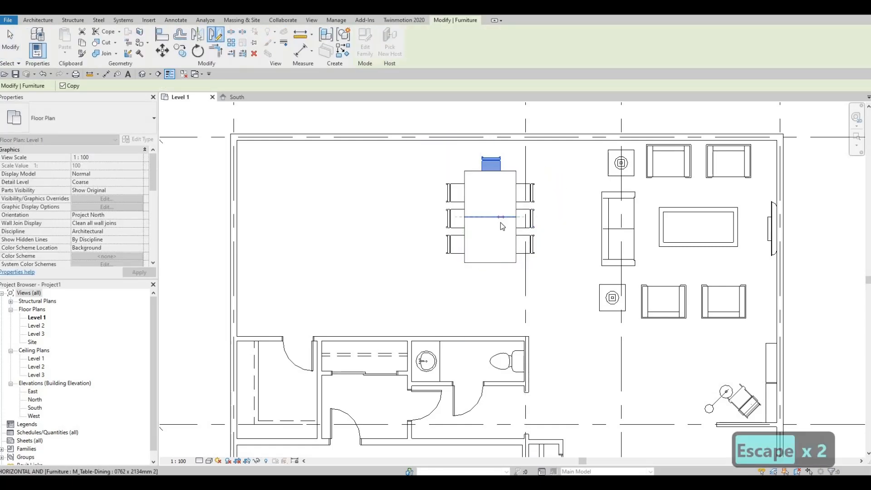
{"action": "left_click", "coordinate": [500, 223]}
{"action": "key", "text": "Escape"}
Nudge the dining table and all its chairs together slightly toward the sofa and away from the exterior wall at grid A.
{"action": "scroll", "coordinate": [424, 240], "scroll_direction": "down", "scroll_amount": 3}
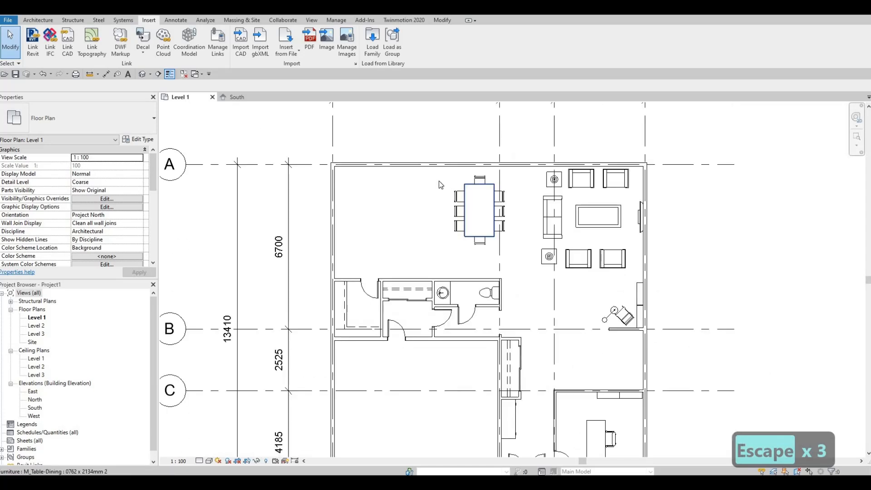
{"action": "scroll", "coordinate": [453, 192], "scroll_direction": "up", "scroll_amount": 1}
{"action": "left_click_drag", "start_coordinate": [422, 125], "coordinate": [534, 280]}
{"action": "key", "text": "Down"}
{"action": "key", "text": "Down"}
{"action": "key", "text": "Right"}
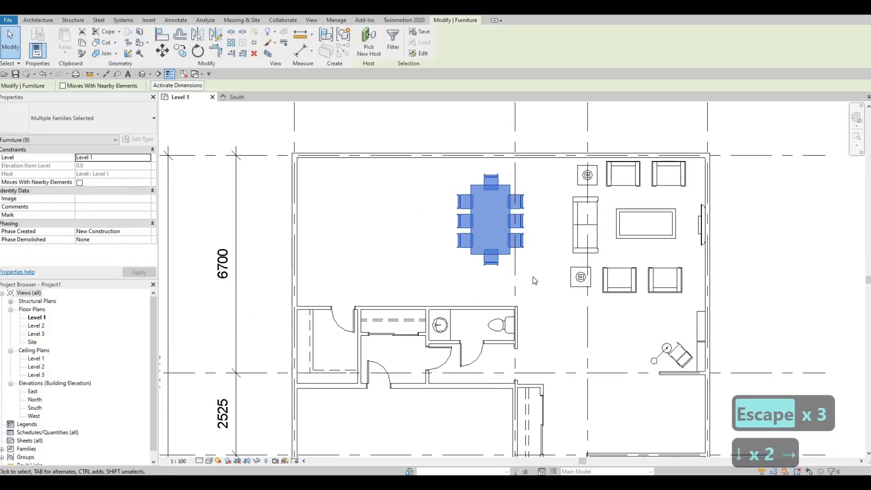
{"action": "key", "text": "Up"}
{"action": "key", "text": "Right"}
{"action": "key", "text": "Right"}
{"action": "key", "text": "Right"}
{"action": "key", "text": "Right"}
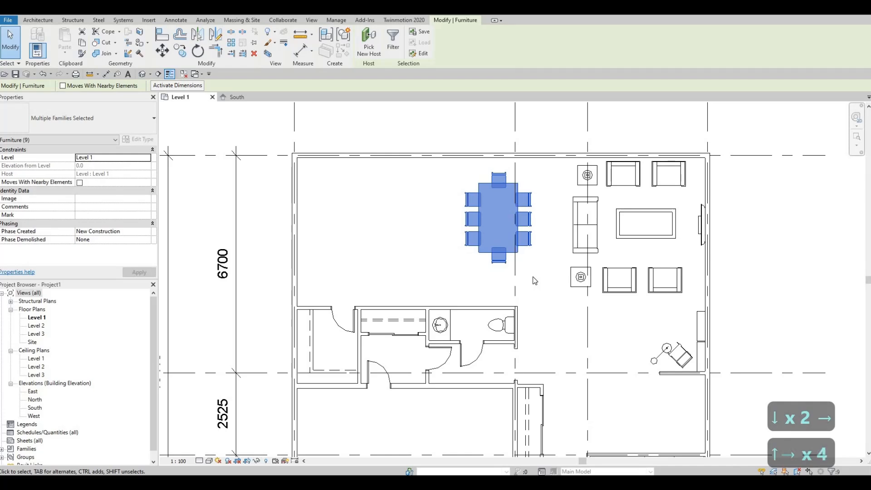
{"action": "key", "text": "Up"}
{"action": "key", "text": "Right"}
{"action": "key", "text": "Right"}
{"action": "key", "text": "Down"}
{"action": "key", "text": "Down"}
{"action": "key", "text": "Down"}
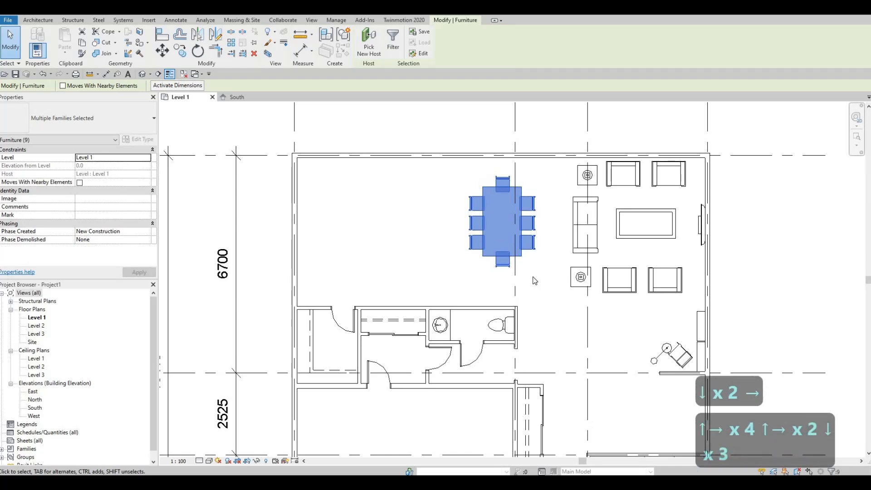
{"action": "key", "text": "Left"}
{"action": "key", "text": "Escape"}
{"action": "key", "text": "Escape"}
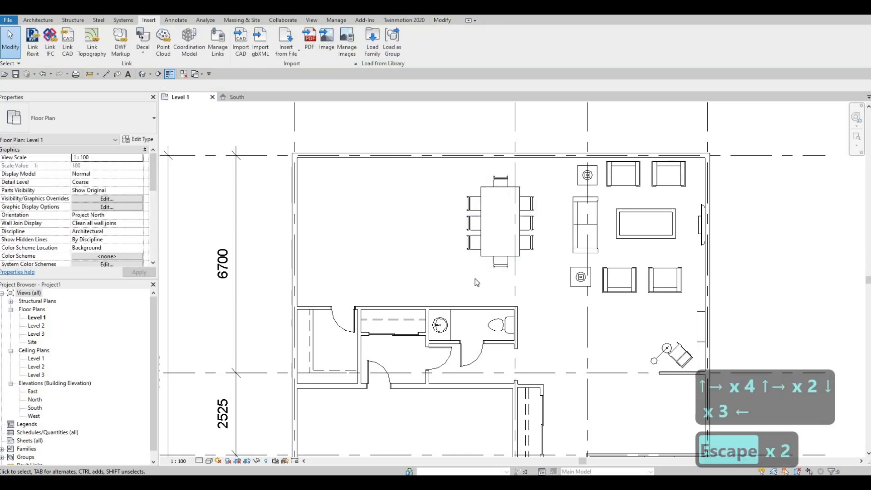
{"action": "scroll", "coordinate": [536, 222], "scroll_direction": "down", "scroll_amount": 2}
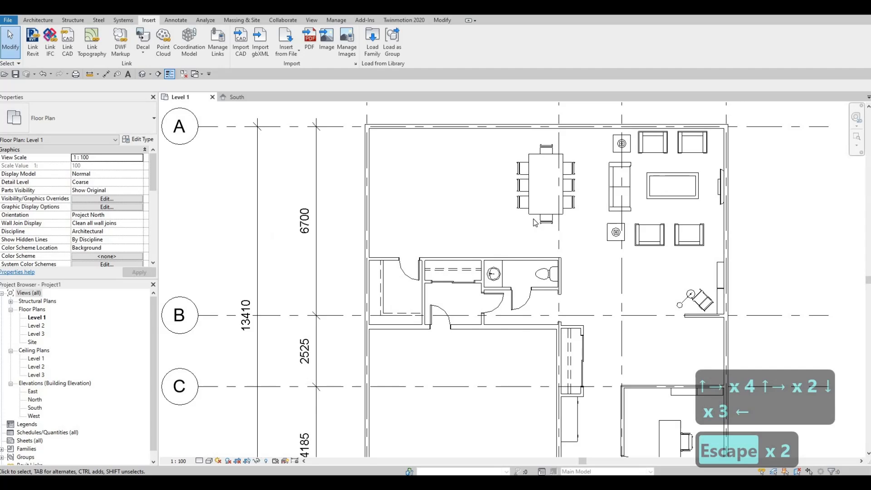
{"action": "mouse_move", "coordinate": [437, 205]}
{"action": "middle_mouse_down"}
{"action": "mouse_move", "coordinate": [519, 219]}
{"action": "mouse_move", "coordinate": [513, 209]}
{"action": "mouse_move", "coordinate": [510, 223]}
{"action": "mouse_move", "coordinate": [445, 217]}
{"action": "middle_mouse_up"}
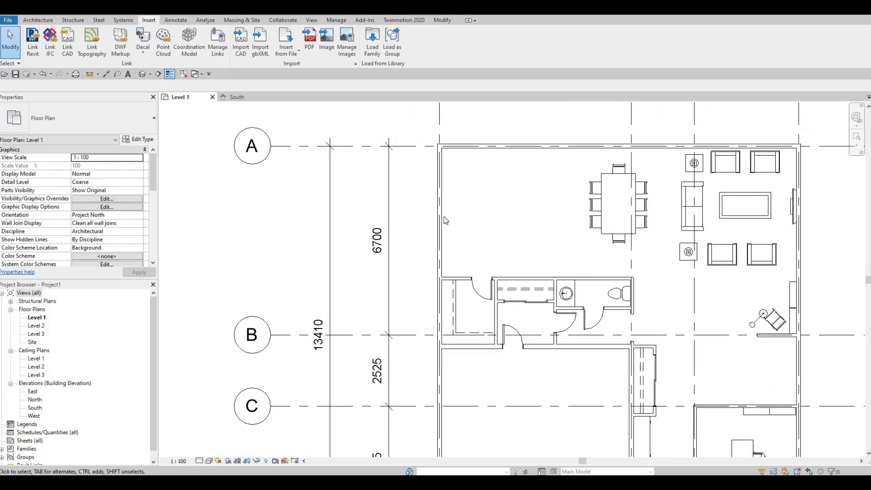
{"action": "scroll", "coordinate": [445, 217], "scroll_direction": "down", "scroll_amount": 1}
{"action": "scroll", "coordinate": [396, 363], "scroll_direction": "down", "scroll_amount": 3}
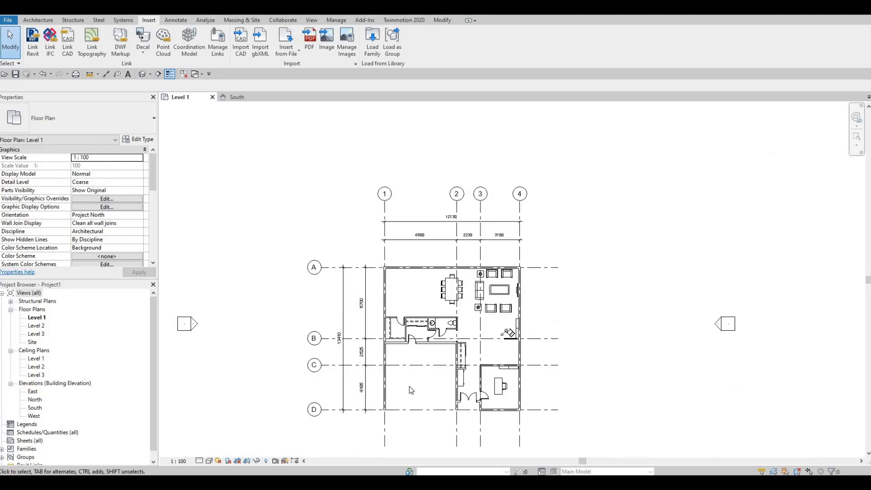
{"action": "scroll", "coordinate": [428, 354], "scroll_direction": "up", "scroll_amount": 2}
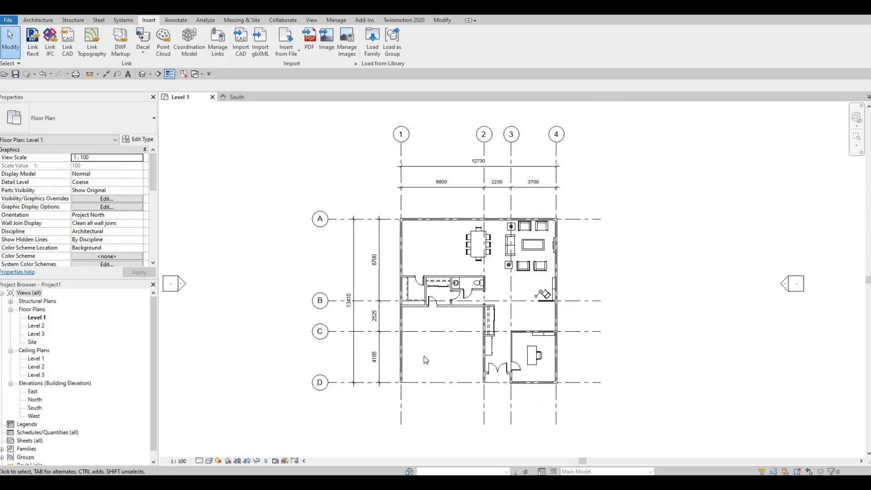